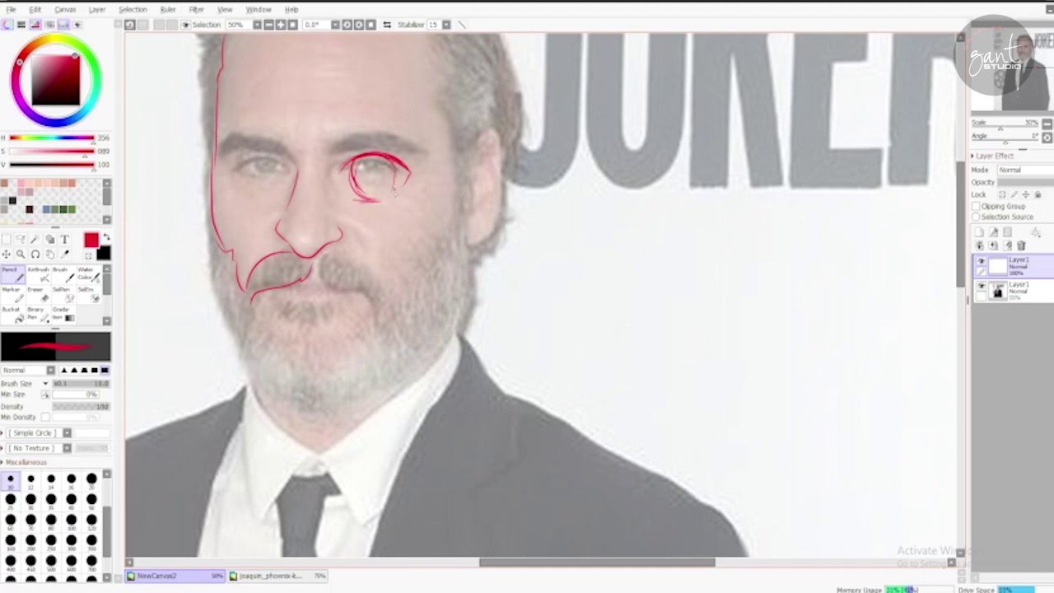
# Step: Trace both eyes and eyebrows of the reference portrait with the red Pencil, redoing misplaced strokes
pyautogui.moveTo(231, 170)
pyautogui.mouseDown()
pyautogui.moveTo(290, 177)
pyautogui.moveTo(220, 170)
pyautogui.mouseUp()
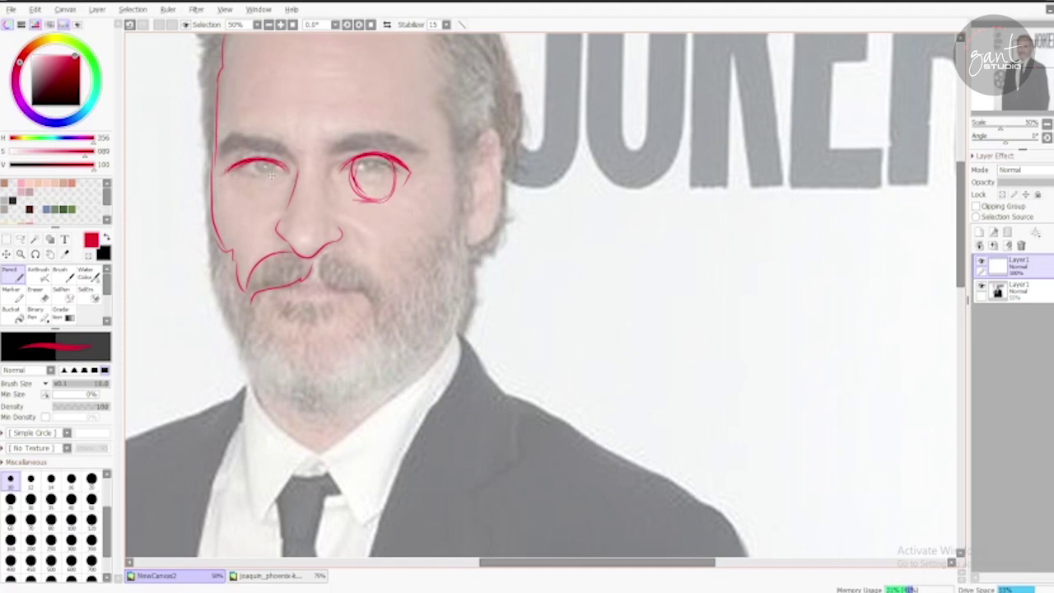
pyautogui.hotkey('ctrl', 'z')
pyautogui.moveTo(344, 150); pyautogui.dragTo(404, 145)
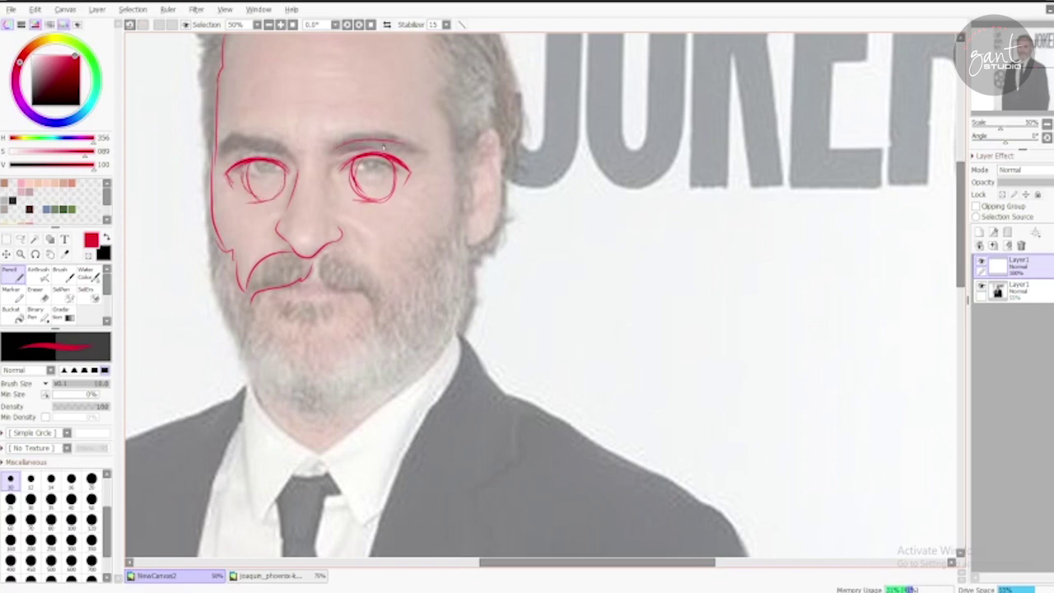
pyautogui.hotkey('ctrl', 'z')
pyautogui.moveTo(336, 153); pyautogui.dragTo(386, 150)
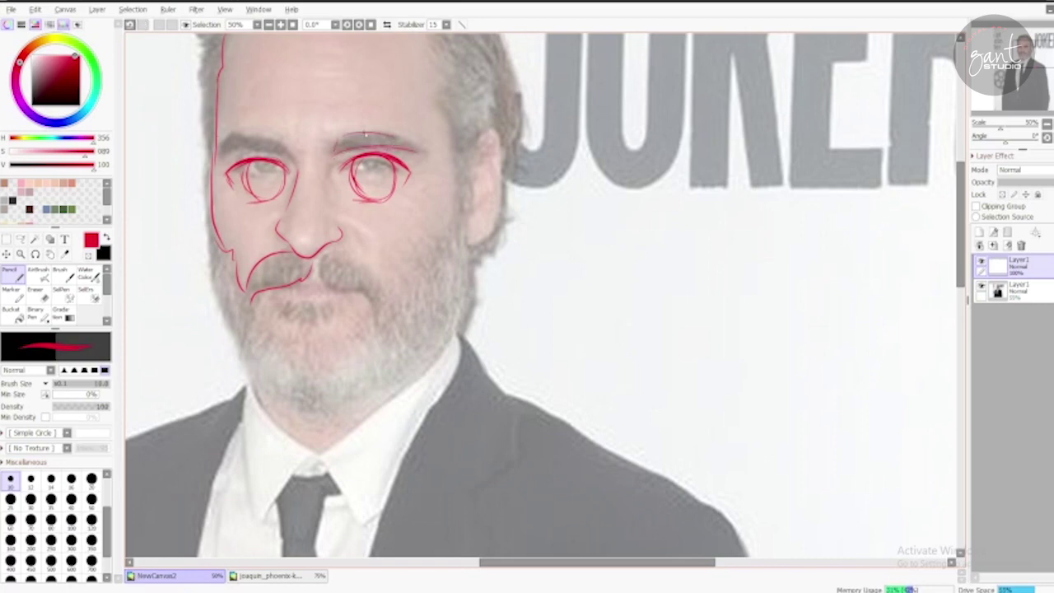
pyautogui.moveTo(280, 156); pyautogui.dragTo(240, 152)
# Step: Trace the other half of the moustache and the jagged upper beard line running across the cheek
pyautogui.moveTo(412, 208)
pyautogui.mouseDown()
pyautogui.moveTo(341, 176)
pyautogui.moveTo(262, 269)
pyautogui.moveTo(322, 284)
pyautogui.mouseUp()
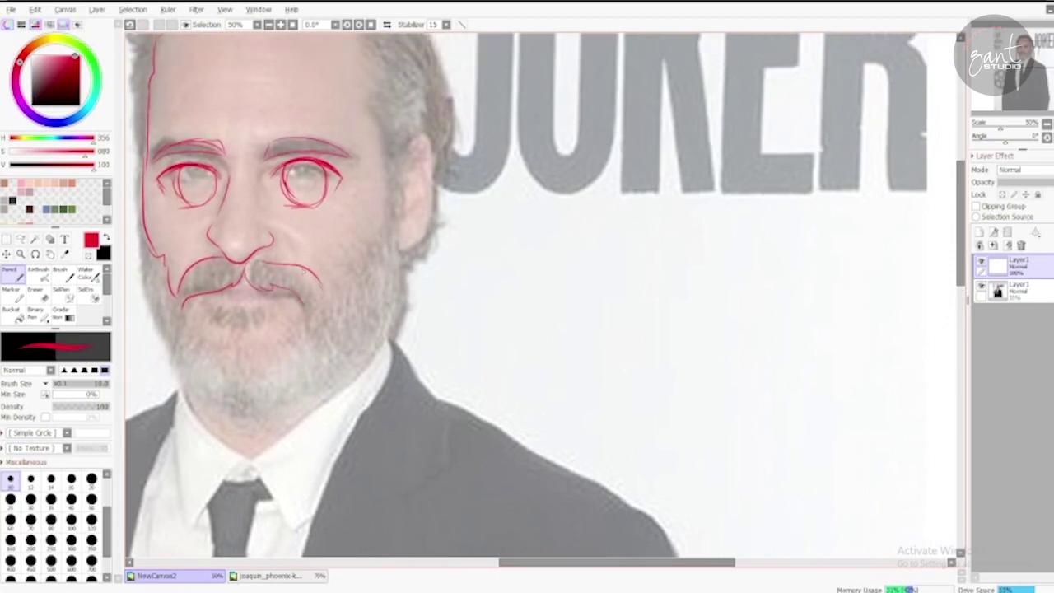
pyautogui.hotkey('ctrl', 'z')
pyautogui.moveTo(252, 262); pyautogui.dragTo(289, 274)
pyautogui.hotkey('ctrl', 'z')
pyautogui.moveTo(375, 247)
pyautogui.mouseDown()
pyautogui.moveTo(379, 212)
pyautogui.moveTo(374, 160)
pyautogui.mouseUp()
pyautogui.hotkey('ctrl', 'z')
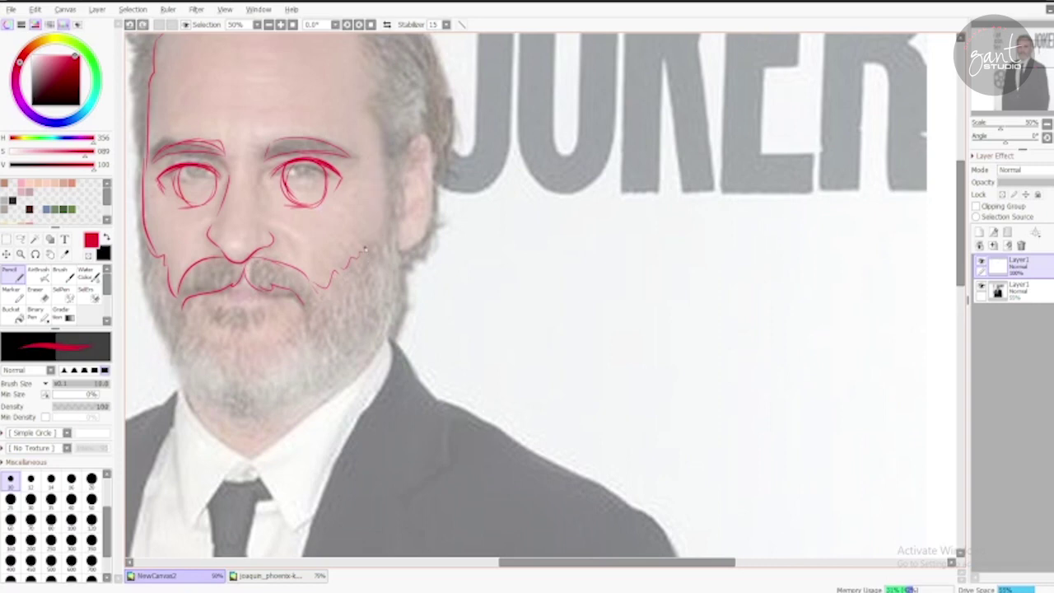
# Step: Trace the side of the face on the ear side, from the temple down to the beard line
pyautogui.moveTo(366, 252)
pyautogui.mouseDown()
pyautogui.moveTo(388, 188)
pyautogui.moveTo(364, 119)
pyautogui.mouseUp()
pyautogui.moveTo(363, 119)
pyautogui.mouseDown()
pyautogui.moveTo(374, 228)
pyautogui.moveTo(406, 311)
pyautogui.mouseUp()
pyautogui.hotkey('ctrl', 'z')
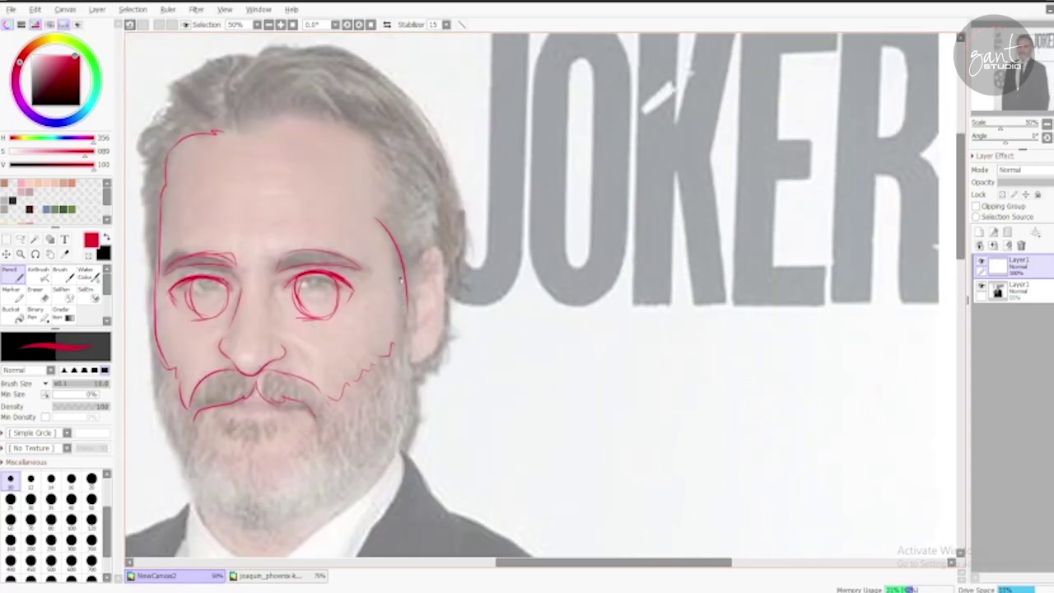
pyautogui.hotkey('ctrl', 'z')
pyautogui.moveTo(375, 223)
pyautogui.mouseDown()
pyautogui.moveTo(395, 277)
pyautogui.moveTo(399, 336)
pyautogui.mouseUp()
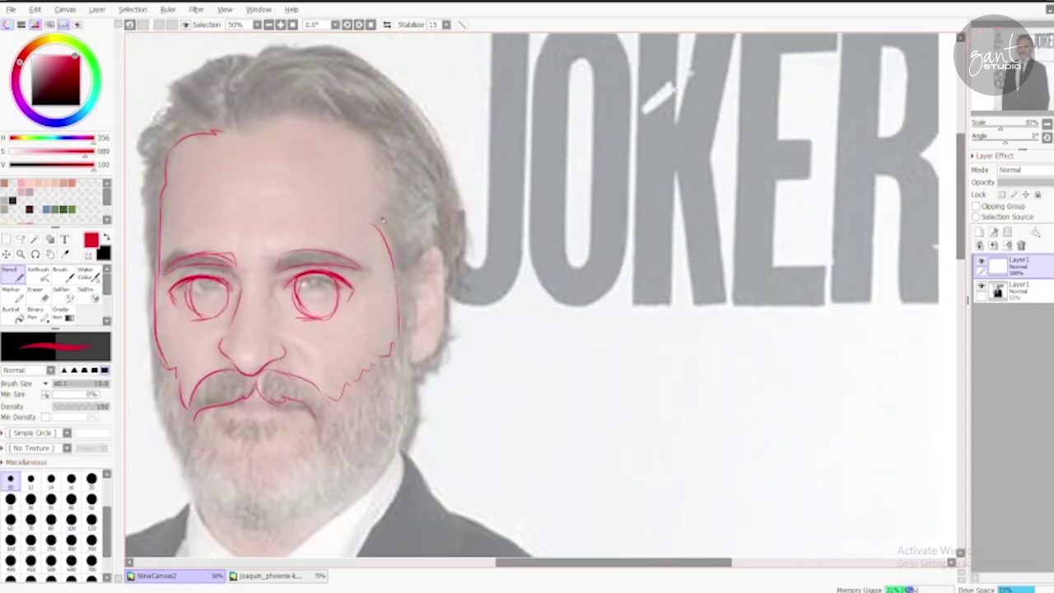
# Step: Trace the forehead hairline, the upper hair strands and the outer contour of the ear
pyautogui.moveTo(224, 138)
pyautogui.mouseDown()
pyautogui.moveTo(349, 117)
pyautogui.moveTo(419, 123)
pyautogui.mouseUp()
pyautogui.moveTo(418, 124); pyautogui.dragTo(402, 177)
pyautogui.moveTo(287, 161)
pyautogui.mouseDown()
pyautogui.moveTo(383, 137)
pyautogui.moveTo(392, 156)
pyautogui.mouseUp()
pyautogui.moveTo(288, 128)
pyautogui.mouseDown()
pyautogui.moveTo(399, 103)
pyautogui.moveTo(431, 126)
pyautogui.moveTo(327, 96)
pyautogui.moveTo(425, 122)
pyautogui.mouseUp()
pyautogui.hotkey('ctrl', 'z')
pyautogui.moveTo(341, 92)
pyautogui.mouseDown()
pyautogui.moveTo(417, 194)
pyautogui.moveTo(426, 235)
pyautogui.moveTo(408, 350)
pyautogui.moveTo(390, 389)
pyautogui.moveTo(384, 247)
pyautogui.moveTo(364, 169)
pyautogui.mouseUp()
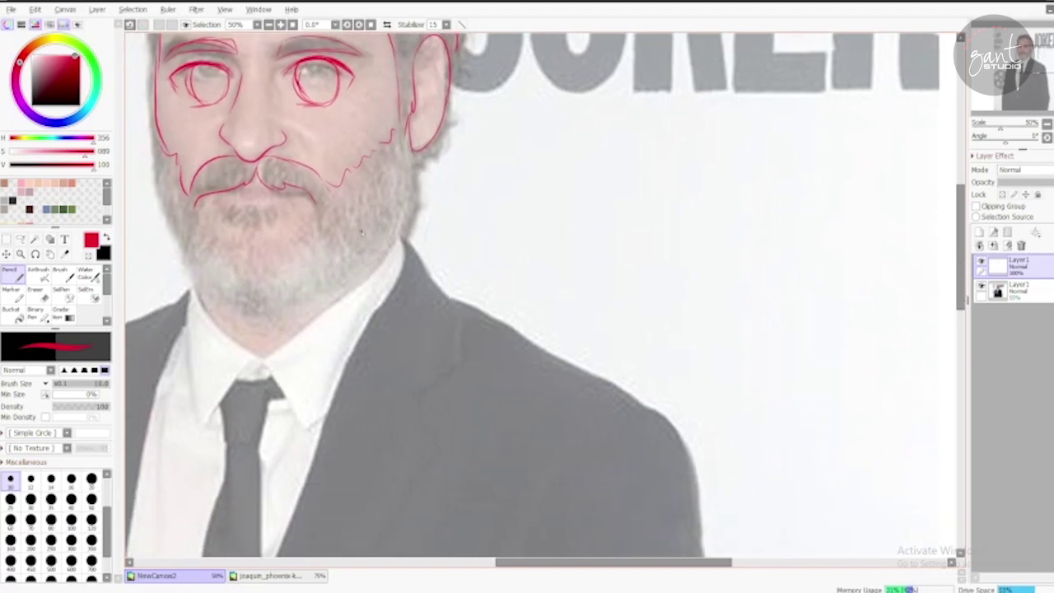
# Step: Add the inner ear lines and trace the hair behind and below the ear
pyautogui.moveTo(380, 182); pyautogui.dragTo(397, 235)
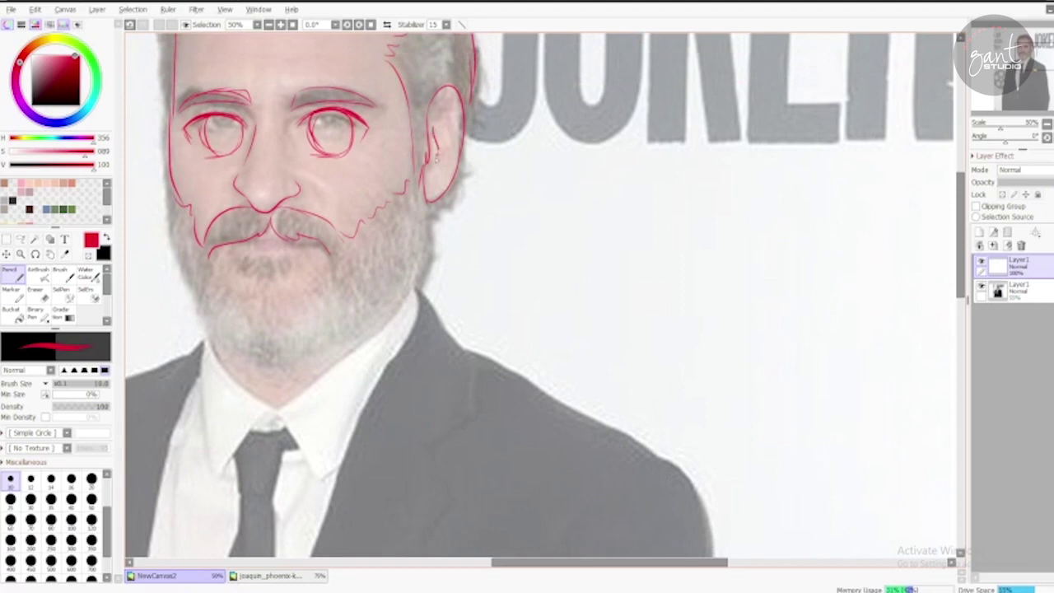
pyautogui.moveTo(466, 158)
pyautogui.mouseDown()
pyautogui.moveTo(488, 146)
pyautogui.moveTo(468, 190)
pyautogui.mouseUp()
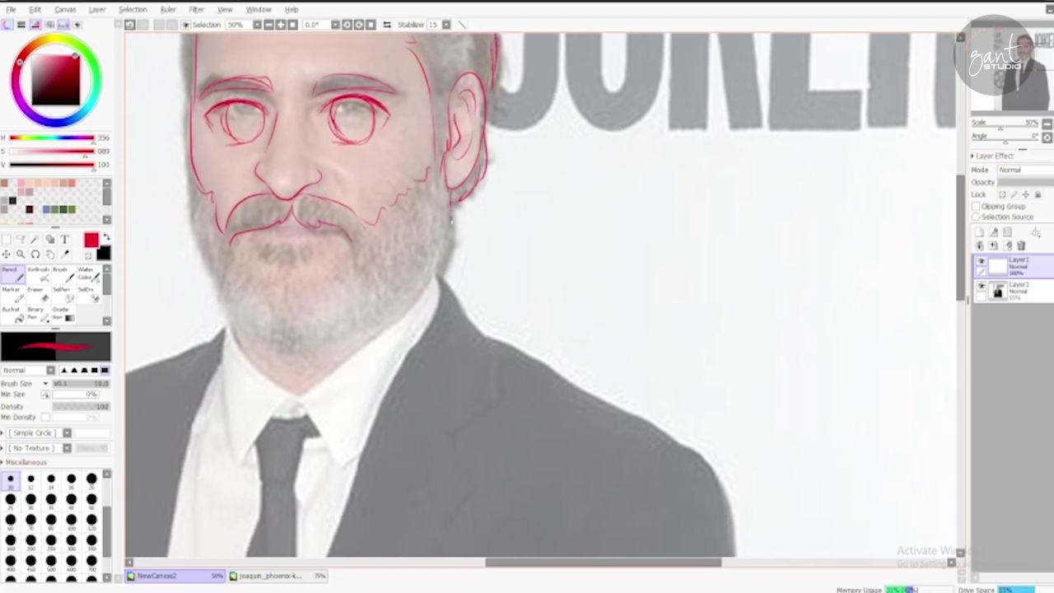
pyautogui.moveTo(428, 123)
pyautogui.mouseDown()
pyautogui.moveTo(527, 168)
pyautogui.moveTo(528, 259)
pyautogui.mouseUp()
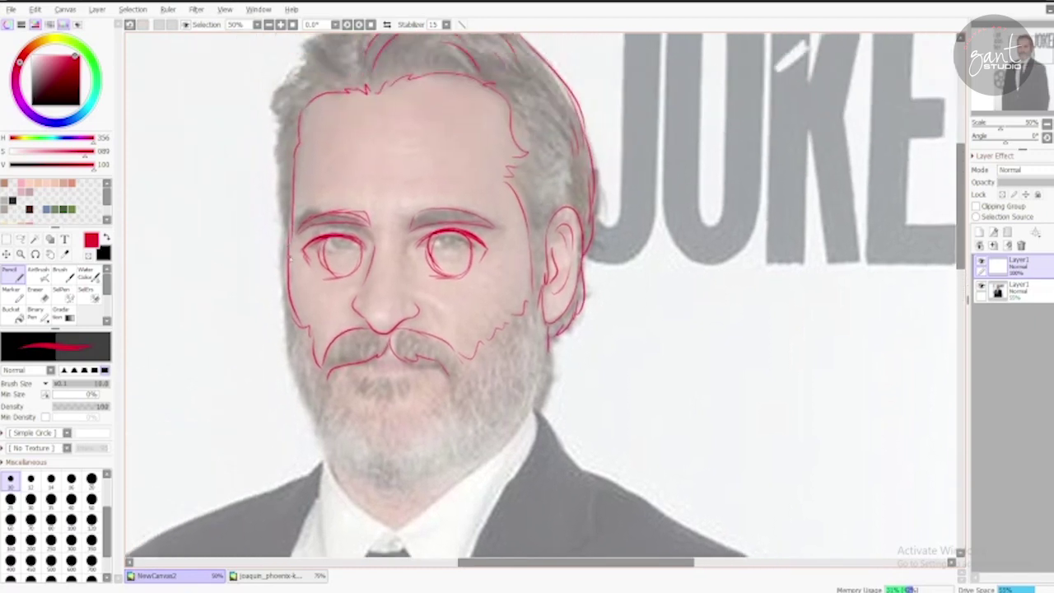
# Step: Trace the jaw and outer beard contour, and outline the goatee, soul patch and mouth inside it
pyautogui.moveTo(288, 249)
pyautogui.mouseDown()
pyautogui.moveTo(295, 392)
pyautogui.moveTo(328, 430)
pyautogui.moveTo(341, 427)
pyautogui.moveTo(299, 389)
pyautogui.moveTo(376, 486)
pyautogui.mouseUp()
pyautogui.hotkey('ctrl', 'z')
pyautogui.moveTo(419, 445); pyautogui.dragTo(359, 380)
pyautogui.moveTo(338, 428)
pyautogui.mouseDown()
pyautogui.moveTo(361, 414)
pyautogui.moveTo(395, 410)
pyautogui.moveTo(463, 356)
pyautogui.moveTo(486, 271)
pyautogui.mouseUp()
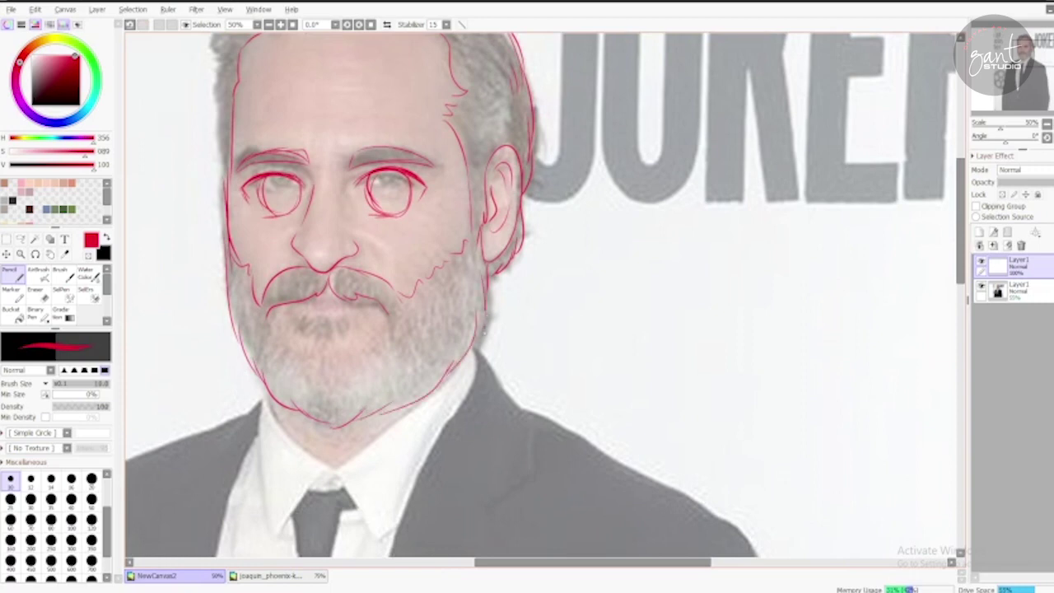
pyautogui.moveTo(269, 331); pyautogui.dragTo(313, 375)
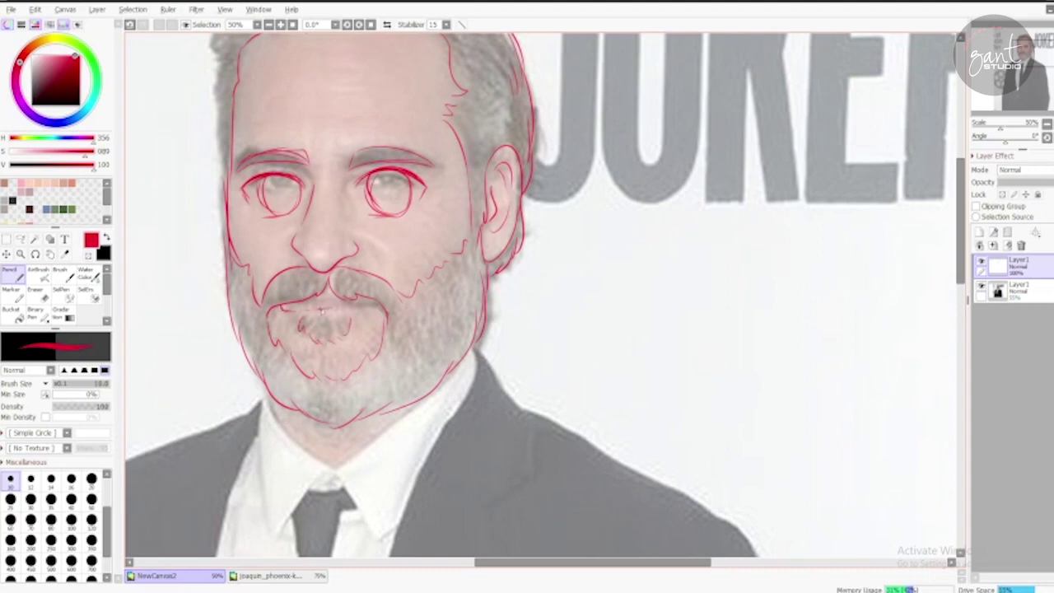
pyautogui.moveTo(322, 311); pyautogui.dragTo(373, 303)
# Step: Trace the remaining hair outline from the crown down the side of the head opposite the ear
pyautogui.scroll(3, 298, 321)
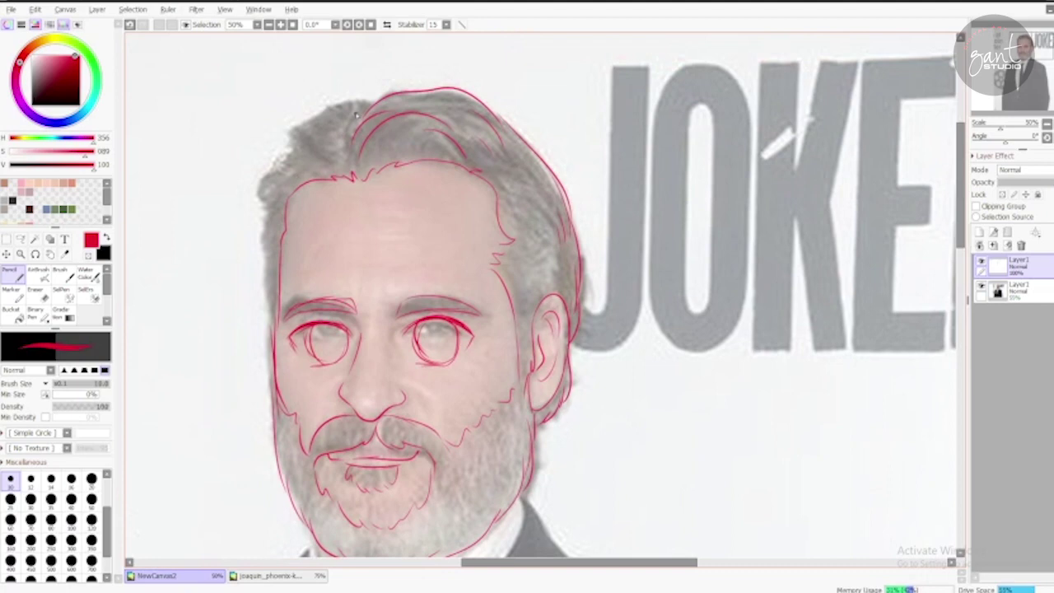
pyautogui.moveTo(367, 102)
pyautogui.mouseDown()
pyautogui.moveTo(313, 119)
pyautogui.moveTo(285, 146)
pyautogui.moveTo(330, 158)
pyautogui.moveTo(300, 143)
pyautogui.moveTo(258, 201)
pyautogui.moveTo(272, 200)
pyautogui.moveTo(261, 218)
pyautogui.moveTo(269, 214)
pyautogui.moveTo(256, 330)
pyautogui.moveTo(306, 365)
pyautogui.mouseUp()
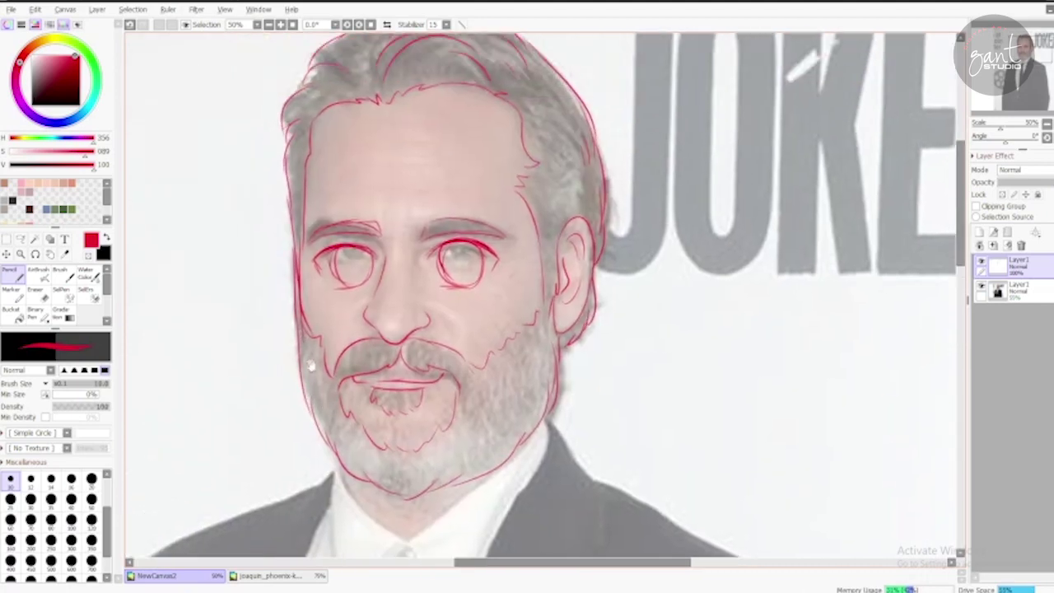
# Step: Hide the reference photo layer and check the red line sketch by itself
pyautogui.click(981, 285)
pyautogui.scroll(-2, 544, 296)
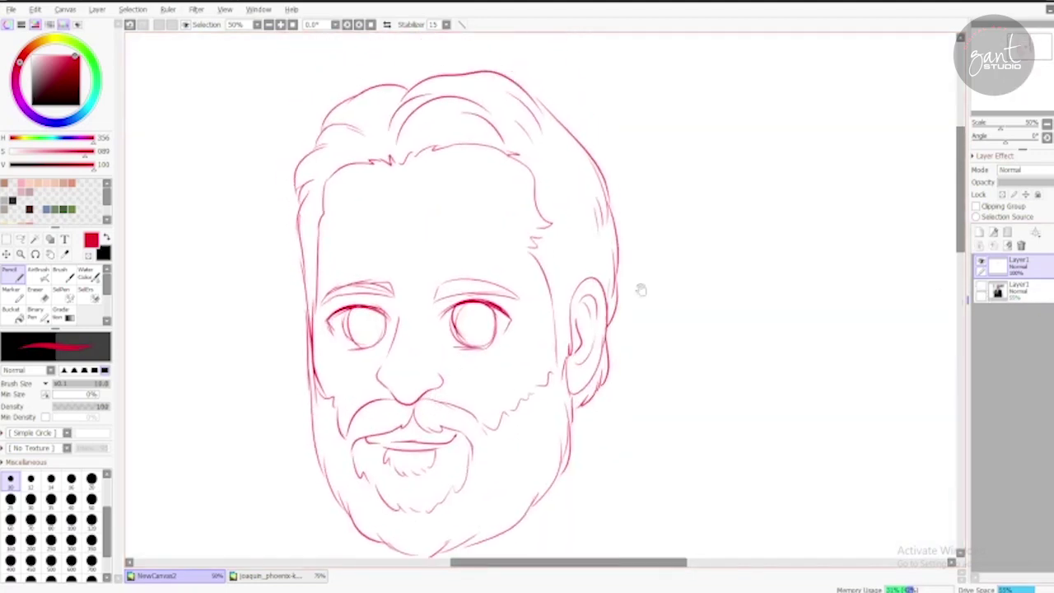
pyautogui.scroll(-3, 544, 296)
pyautogui.scroll(4, 548, 245)
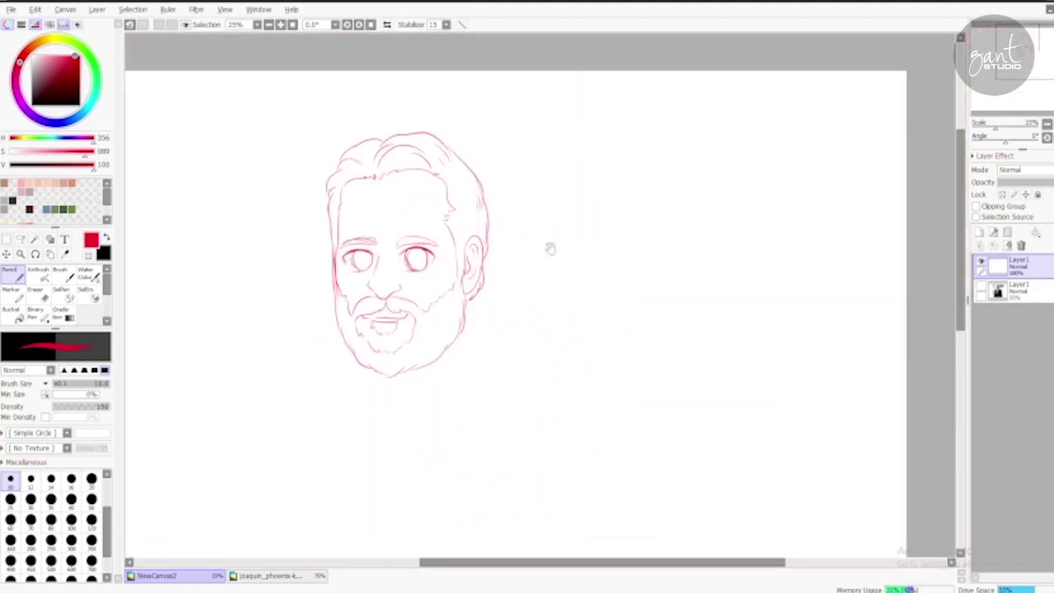
pyautogui.scroll(-1, 572, 334)
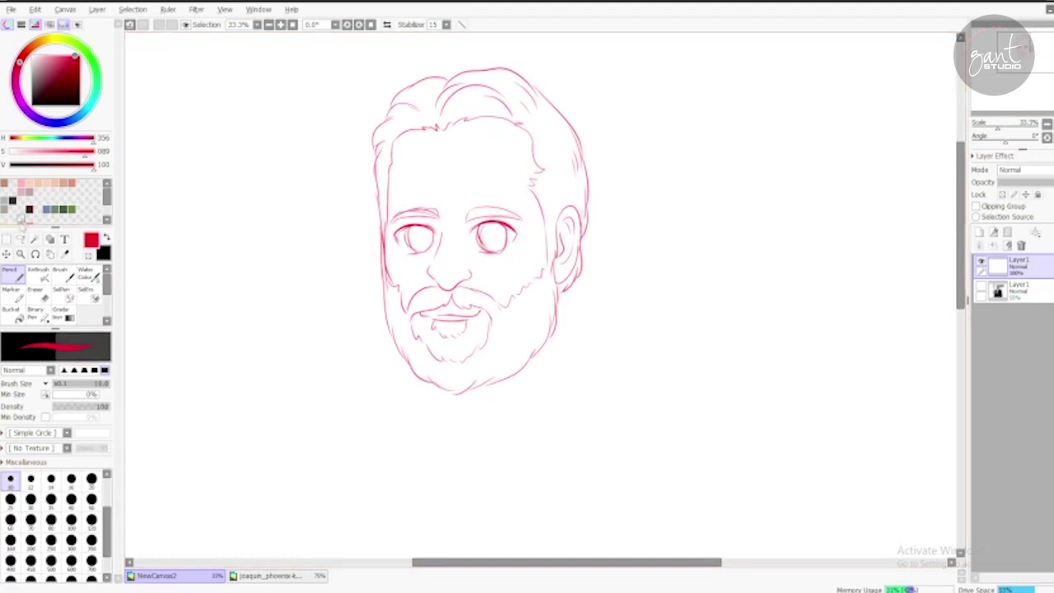
# Step: Lasso the eyes and eyebrows and free-transform them slightly higher and closer to the ear side of the face
pyautogui.click(21, 239)
pyautogui.moveTo(409, 234)
pyautogui.mouseDown()
pyautogui.moveTo(463, 288)
pyautogui.moveTo(458, 216)
pyautogui.moveTo(412, 290)
pyautogui.moveTo(437, 220)
pyautogui.moveTo(470, 280)
pyautogui.moveTo(527, 223)
pyautogui.moveTo(473, 213)
pyautogui.mouseUp()
pyautogui.hotkey('ctrl', 't')
pyautogui.press('Return')
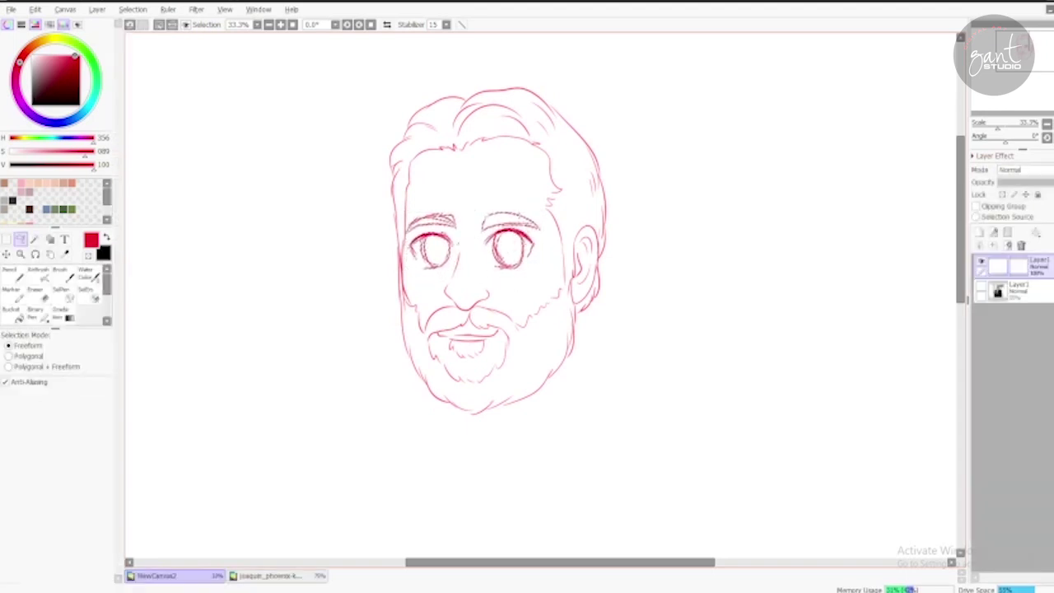
pyautogui.moveTo(517, 286)
pyautogui.mouseDown()
pyautogui.moveTo(496, 206)
pyautogui.moveTo(483, 240)
pyautogui.moveTo(494, 180)
pyautogui.moveTo(476, 197)
pyautogui.mouseUp()
pyautogui.hotkey('ctrl', 't')
pyautogui.press('Return')
pyautogui.scroll(-1, 511, 239)
pyautogui.scroll(3, 449, 247)
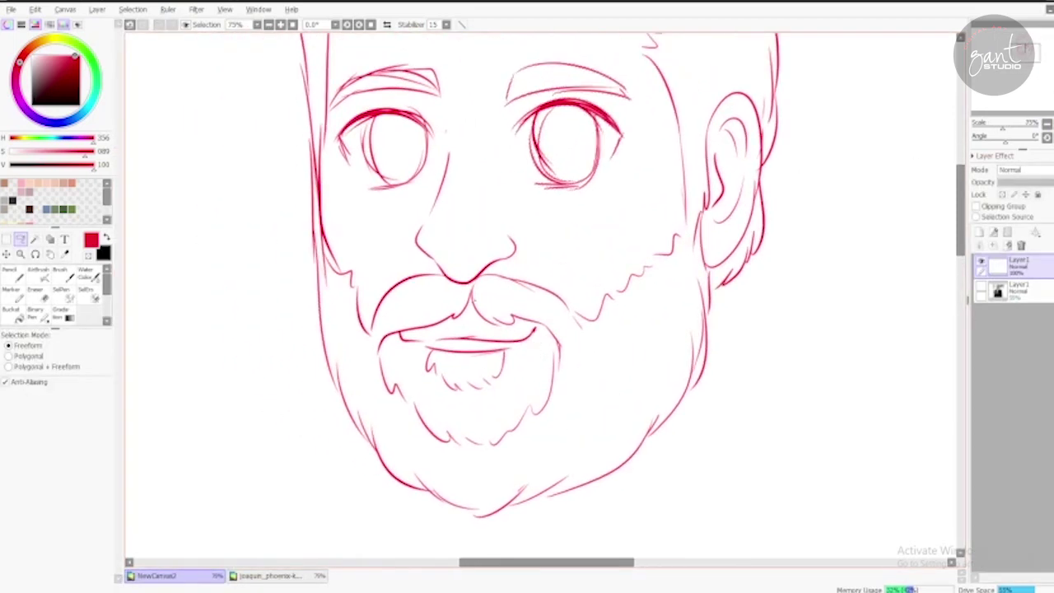
# Step: Lasso the lower lip and soul patch and move them slightly down, away from the mouth line
pyautogui.moveTo(420, 321)
pyautogui.mouseDown()
pyautogui.moveTo(512, 332)
pyautogui.moveTo(531, 308)
pyautogui.moveTo(554, 309)
pyautogui.moveTo(483, 301)
pyautogui.moveTo(529, 340)
pyautogui.moveTo(466, 331)
pyautogui.moveTo(425, 367)
pyautogui.moveTo(508, 388)
pyautogui.moveTo(514, 369)
pyautogui.moveTo(494, 394)
pyautogui.mouseUp()
pyautogui.hotkey('ctrl', 't')
pyautogui.press('Return')
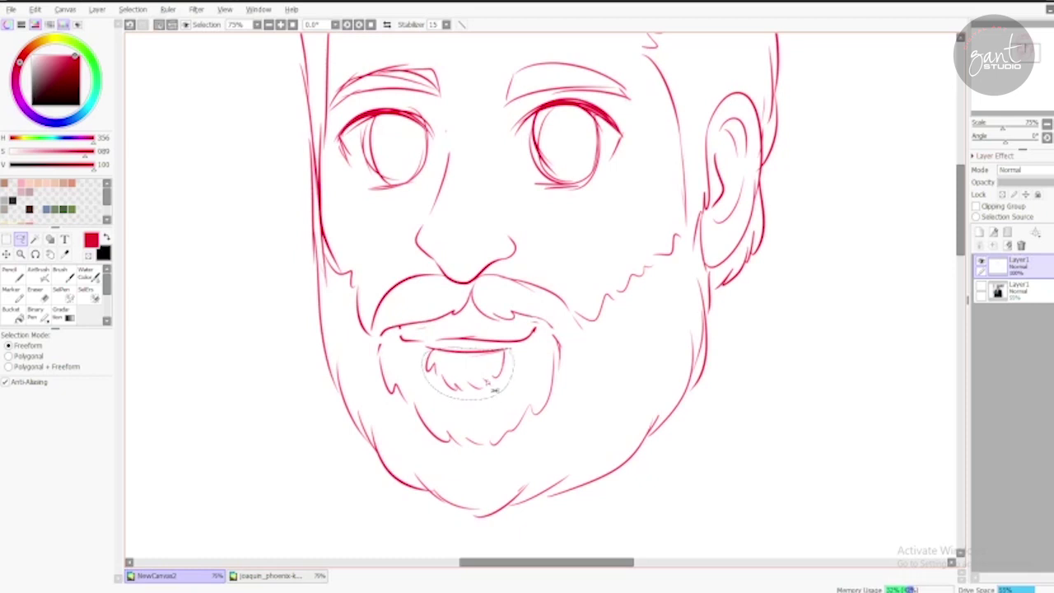
pyautogui.hotkey('ctrl', 't')
pyautogui.scroll(5, 474, 379)
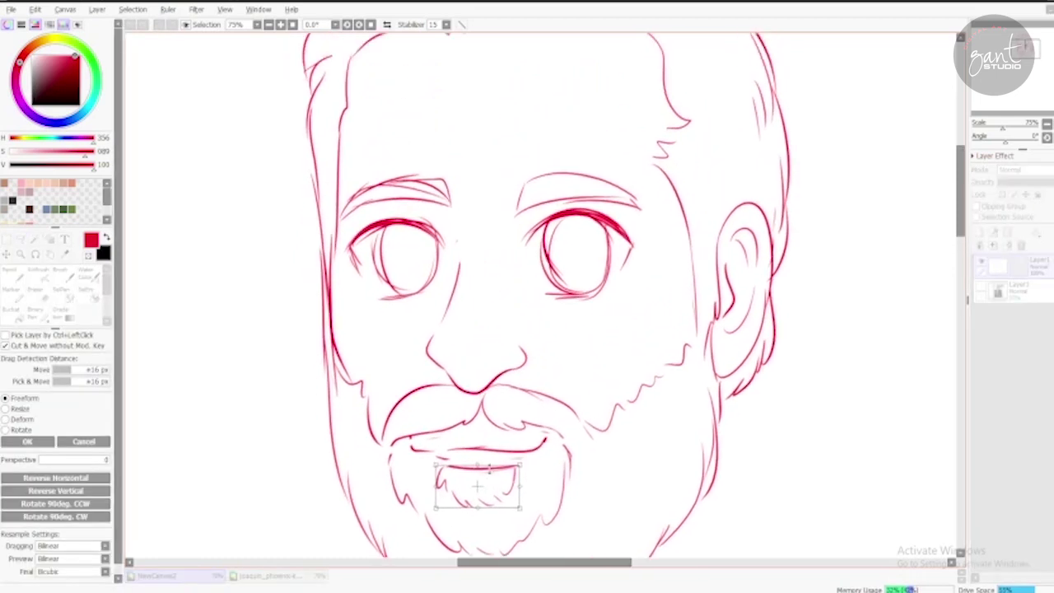
pyautogui.press('Return')
pyautogui.scroll(-3, 499, 220)
pyautogui.scroll(2, 498, 220)
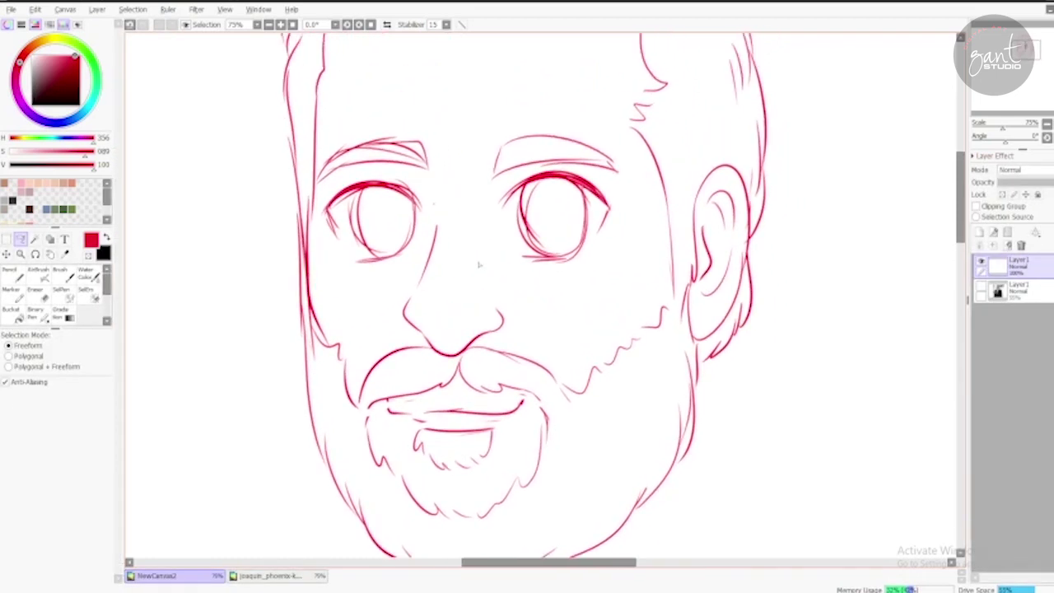
# Step: Lasso both eyes with their eyebrows and move them slightly down toward the nose
pyautogui.moveTo(440, 186)
pyautogui.mouseDown()
pyautogui.moveTo(429, 234)
pyautogui.moveTo(318, 204)
pyautogui.moveTo(445, 164)
pyautogui.moveTo(473, 209)
pyautogui.moveTo(631, 176)
pyautogui.moveTo(516, 126)
pyautogui.moveTo(486, 144)
pyautogui.mouseUp()
pyautogui.hotkey('ctrl', 't')
pyautogui.moveTo(562, 214); pyautogui.dragTo(566, 226)
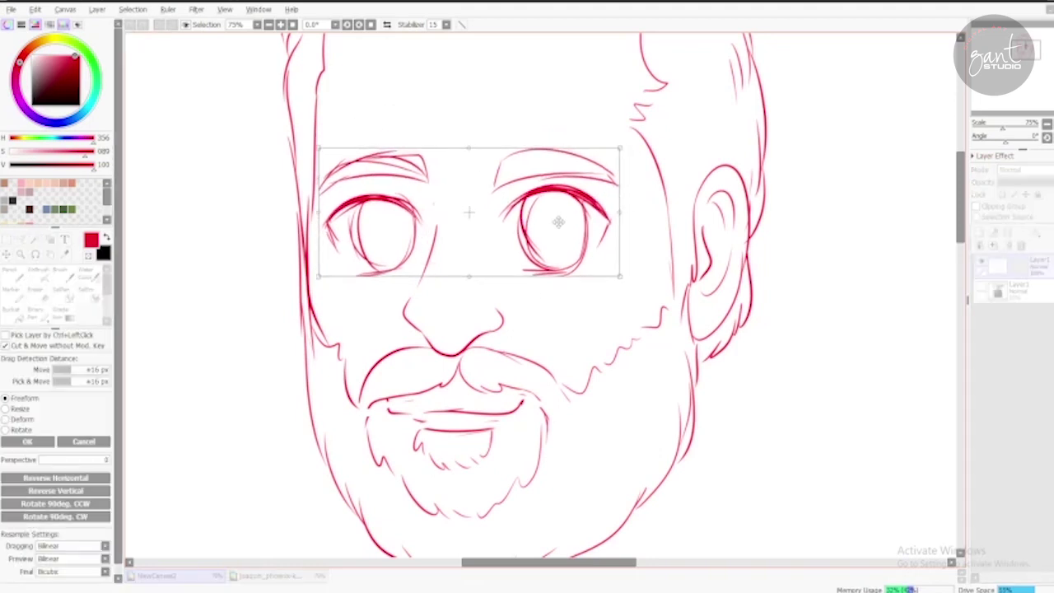
pyautogui.press('Return')
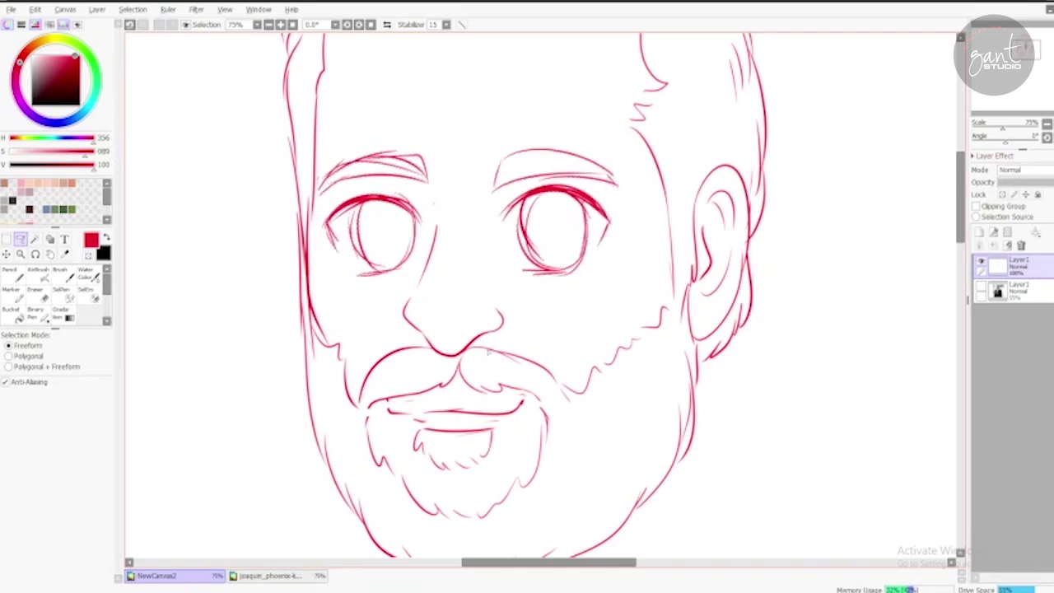
# Step: Reshape the goatee by lassoing and free-transforming its ear-side edge slightly outward and adjusting its lower part
pyautogui.scroll(-3, 887, 144)
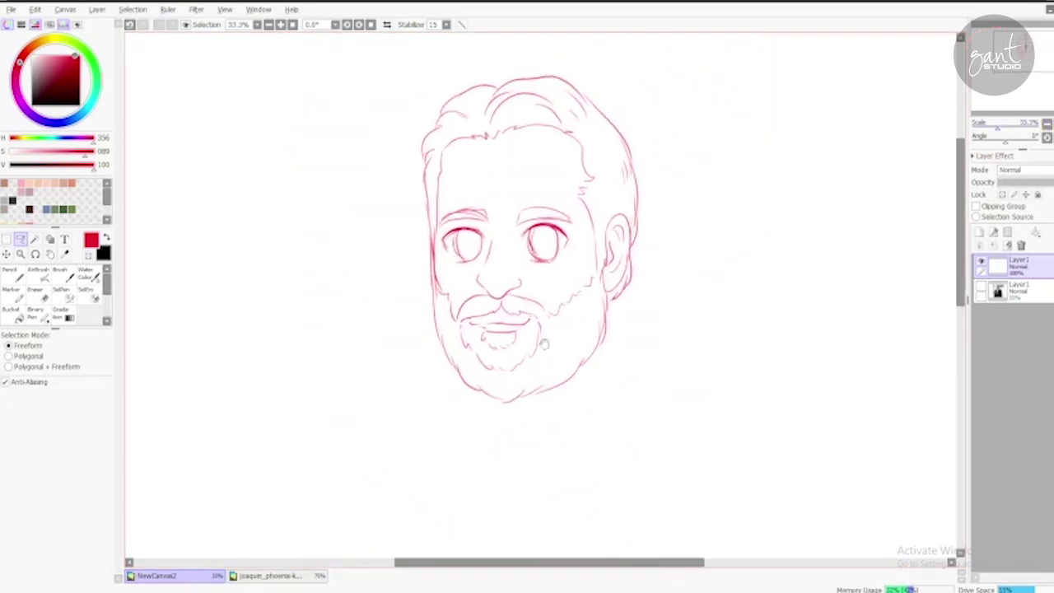
pyautogui.moveTo(888, 145)
pyautogui.mouseDown()
pyautogui.moveTo(850, 132)
pyautogui.moveTo(843, 90)
pyautogui.mouseUp()
pyautogui.press('n')
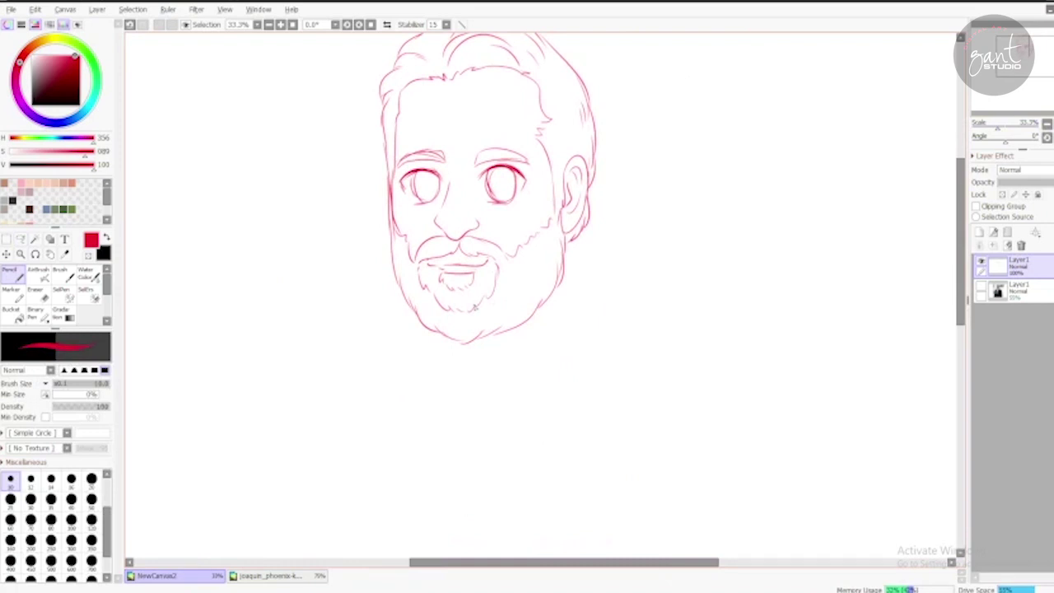
pyautogui.press('a')
pyautogui.moveTo(532, 229)
pyautogui.mouseDown()
pyautogui.moveTo(472, 240)
pyautogui.moveTo(548, 268)
pyautogui.moveTo(537, 219)
pyautogui.mouseUp()
pyautogui.hotkey('ctrl', 't')
pyautogui.moveTo(486, 272)
pyautogui.mouseDown()
pyautogui.moveTo(480, 306)
pyautogui.moveTo(495, 307)
pyautogui.moveTo(499, 280)
pyautogui.mouseUp()
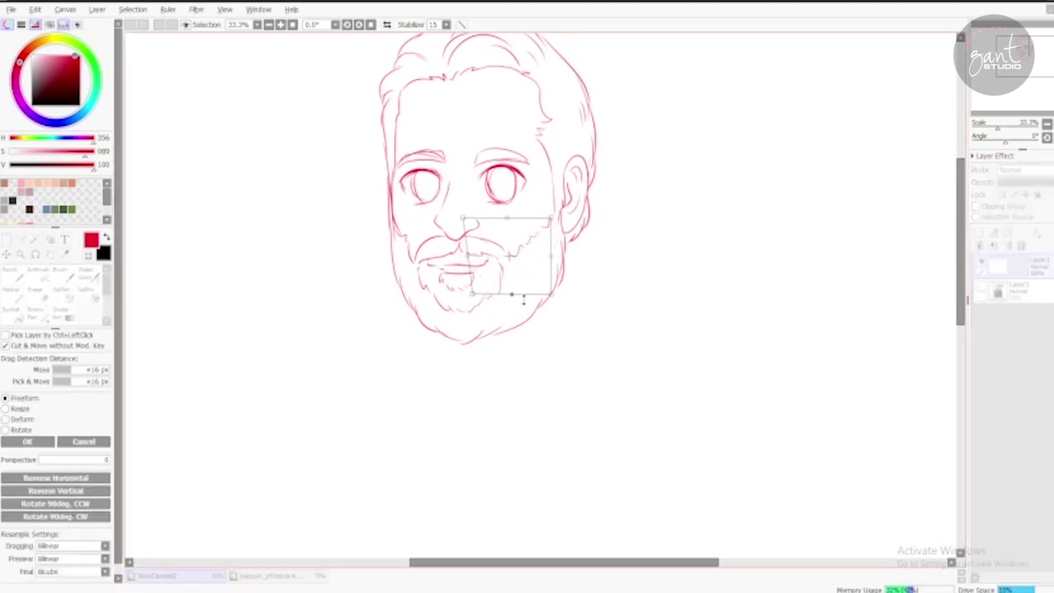
pyautogui.press('Return')
pyautogui.hotkey('ctrl', 'd')
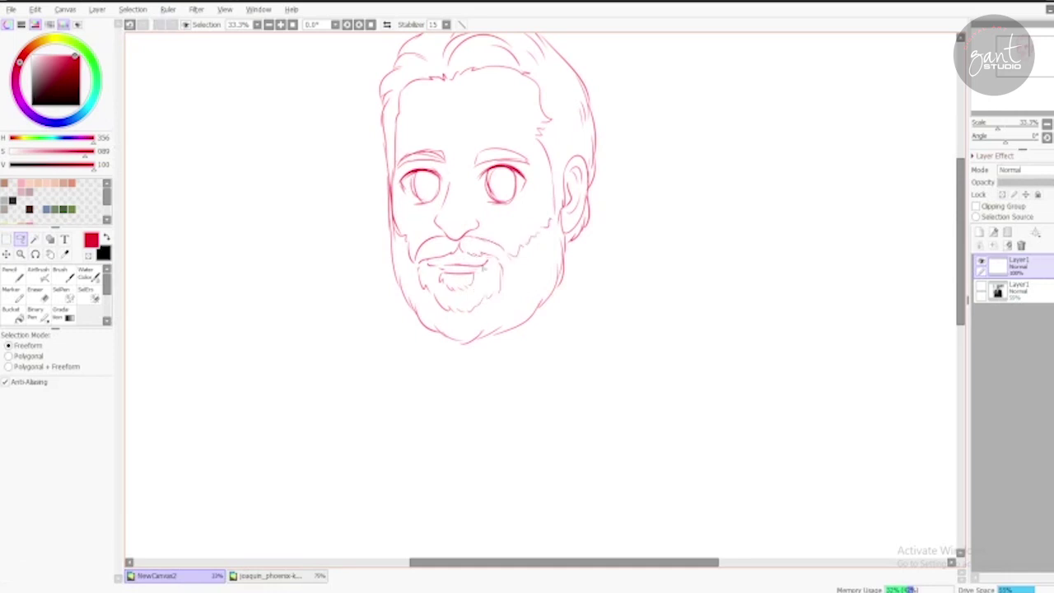
pyautogui.moveTo(442, 298)
pyautogui.mouseDown()
pyautogui.moveTo(489, 283)
pyautogui.moveTo(463, 281)
pyautogui.mouseUp()
pyautogui.hotkey('ctrl', 't')
pyautogui.press('Return')
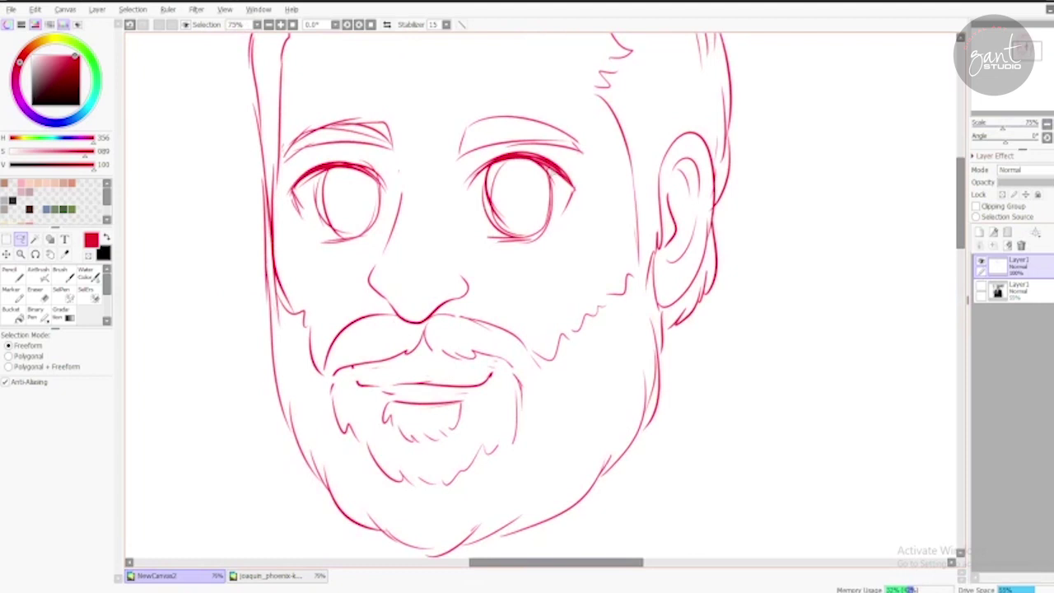
# Step: Lasso the iris of the eye nearer the ear, shift it slightly toward the ear, and deselect it
pyautogui.moveTo(540, 164)
pyautogui.mouseDown()
pyautogui.moveTo(471, 197)
pyautogui.moveTo(504, 239)
pyautogui.moveTo(562, 189)
pyautogui.mouseUp()
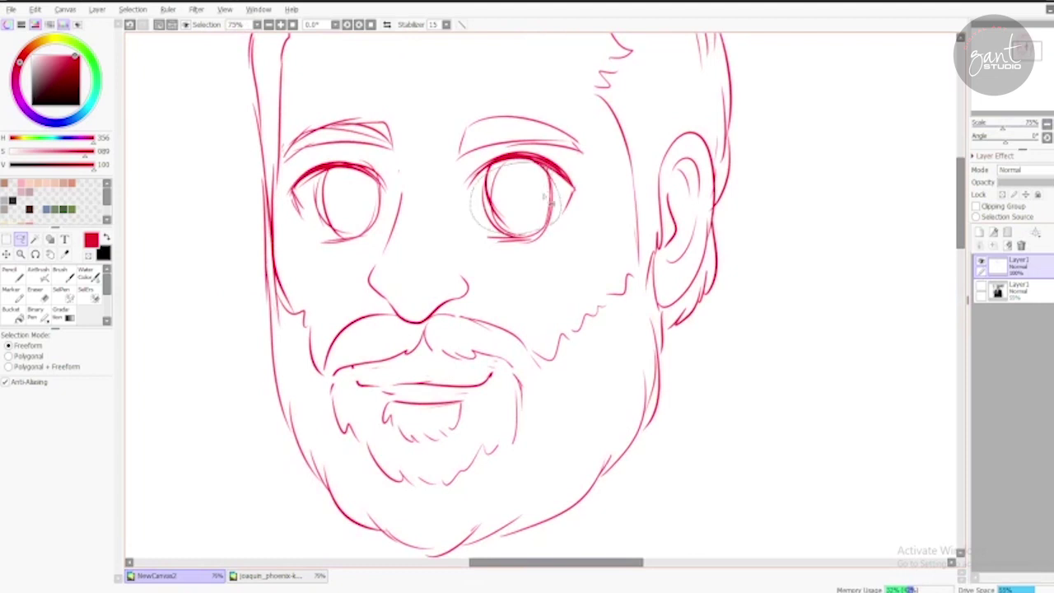
pyautogui.hotkey('ctrl', 't')
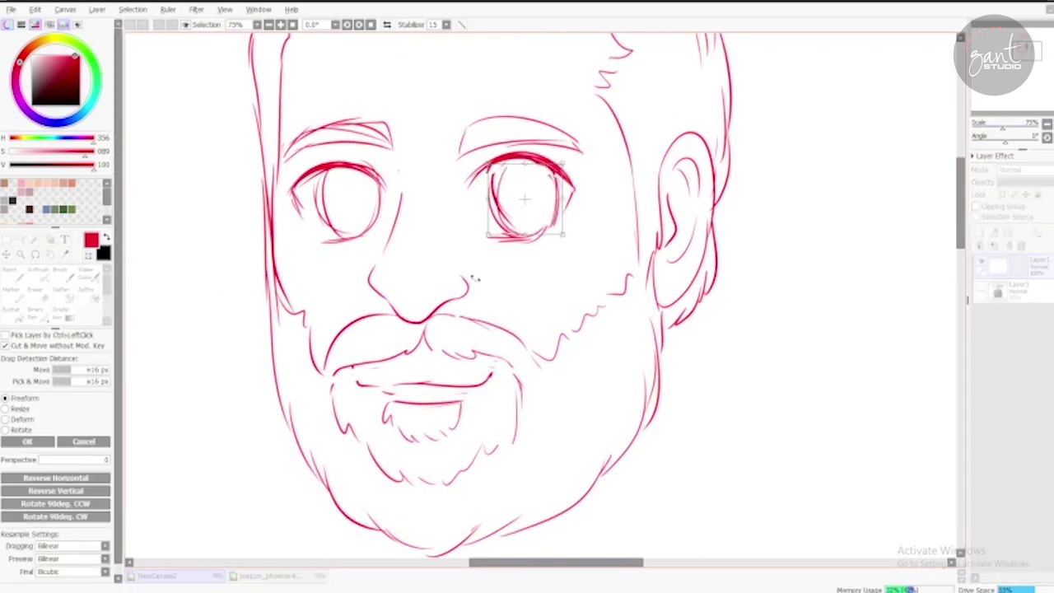
pyautogui.press('Return')
pyautogui.hotkey('ctrl', 'd')
# Step: Redraw the iris outlines of both eyes with the Pencil to strengthen and close the circles
pyautogui.press('n')
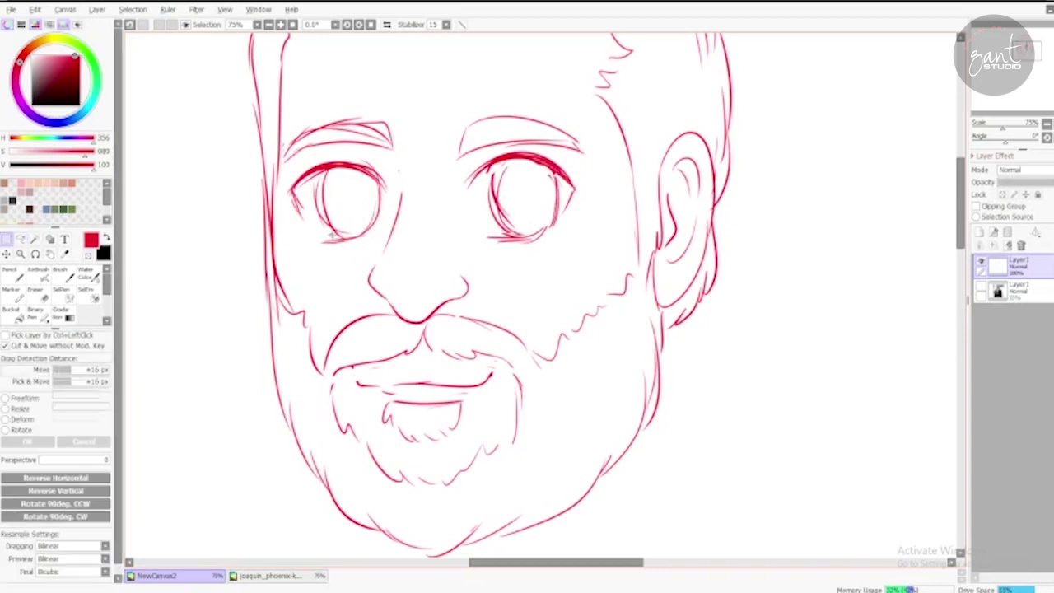
pyautogui.moveTo(387, 179); pyautogui.dragTo(385, 203)
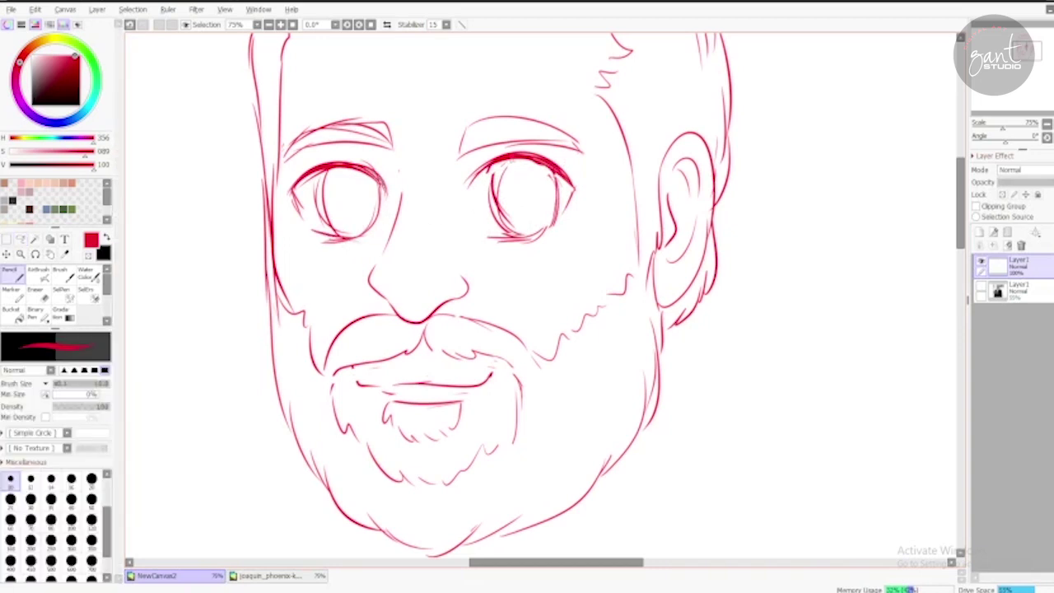
pyautogui.moveTo(505, 157)
pyautogui.mouseDown()
pyautogui.moveTo(494, 221)
pyautogui.moveTo(520, 239)
pyautogui.mouseUp()
pyautogui.moveTo(550, 168); pyautogui.dragTo(544, 230)
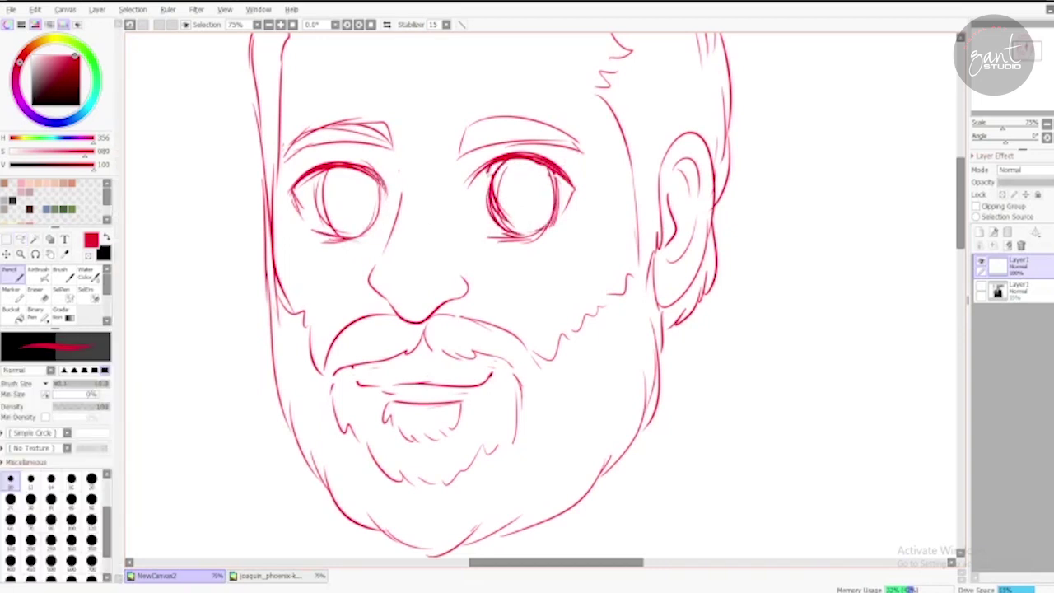
# Step: Fade the red sketch layer, add a linework layer inside a new folder above it, and choose black as the ink color
pyautogui.moveTo(504, 160); pyautogui.dragTo(560, 207)
pyautogui.moveTo(412, 192)
pyautogui.mouseDown()
pyautogui.moveTo(412, 165)
pyautogui.moveTo(420, 222)
pyautogui.moveTo(439, 200)
pyautogui.moveTo(395, 280)
pyautogui.moveTo(331, 296)
pyautogui.moveTo(389, 282)
pyautogui.moveTo(351, 117)
pyautogui.moveTo(365, 171)
pyautogui.mouseUp()
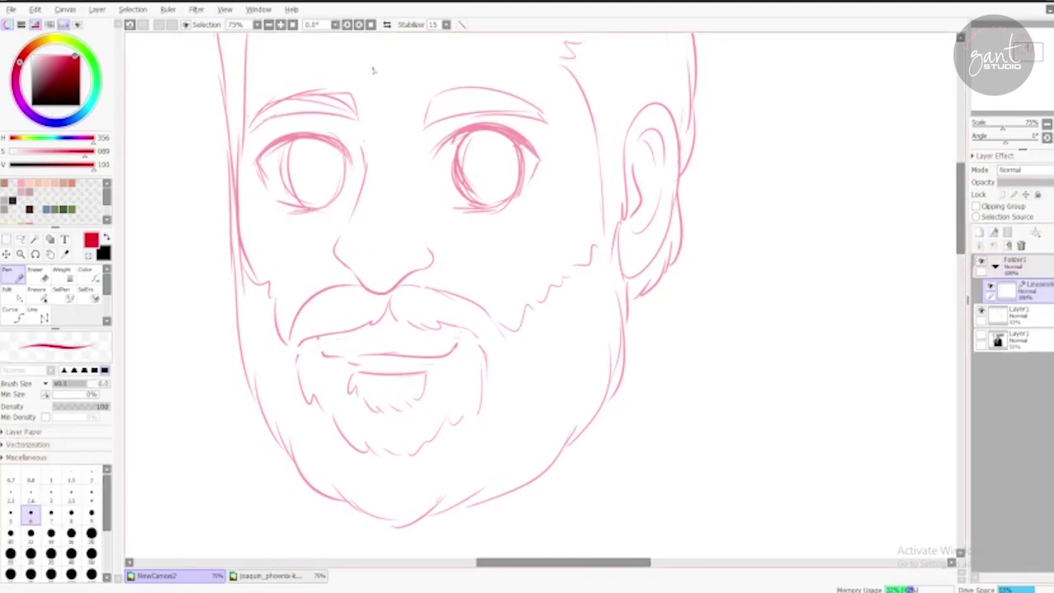
pyautogui.moveTo(373, 71)
pyautogui.mouseDown()
pyautogui.moveTo(431, 181)
pyautogui.moveTo(419, 228)
pyautogui.mouseUp()
pyautogui.click(28, 208)
# Step: Ink the hairline from the forehead down to the temple away from the ear with a size 10 Pen
pyautogui.moveTo(318, 131)
pyautogui.mouseDown()
pyautogui.moveTo(401, 88)
pyautogui.moveTo(335, 138)
pyautogui.mouseUp()
pyautogui.hotkey('ctrl', 'z')
pyautogui.moveTo(337, 138); pyautogui.dragTo(243, 258)
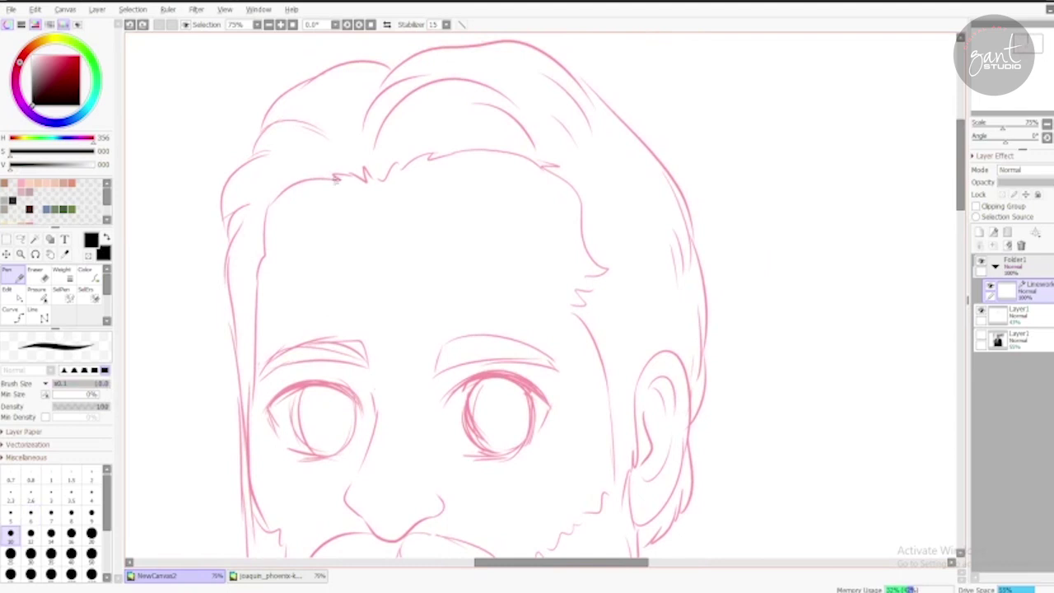
pyautogui.moveTo(337, 178)
pyautogui.mouseDown()
pyautogui.moveTo(264, 215)
pyautogui.moveTo(251, 309)
pyautogui.mouseUp()
pyautogui.scroll(-2, 255, 304)
pyautogui.scroll(-1, 260, 206)
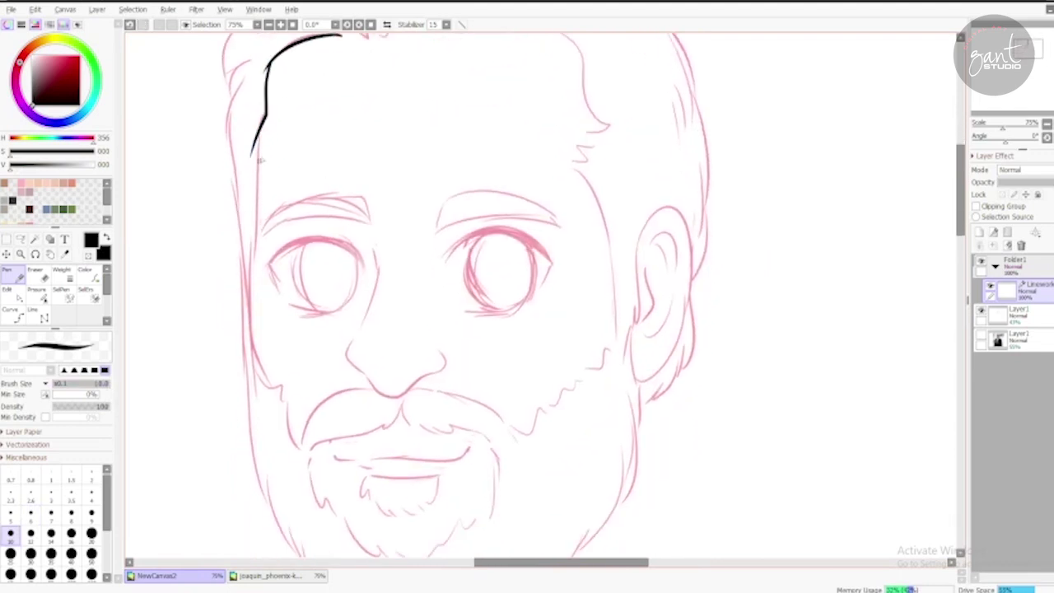
# Step: Ink the face edge away from the ear down to the cheek, continuing along the jagged beard edge to the moustache
pyautogui.moveTo(258, 161); pyautogui.dragTo(262, 380)
pyautogui.hotkey('ctrl', 'z')
pyautogui.moveTo(262, 140)
pyautogui.mouseDown()
pyautogui.moveTo(251, 354)
pyautogui.moveTo(282, 387)
pyautogui.mouseUp()
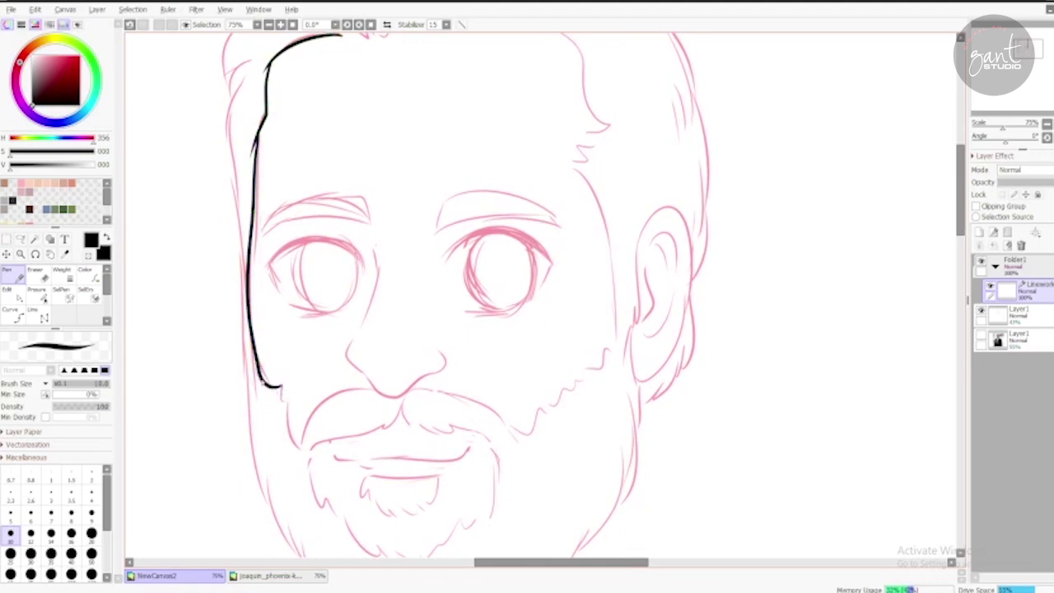
pyautogui.scroll(-1, 276, 383)
pyautogui.moveTo(270, 346)
pyautogui.mouseDown()
pyautogui.moveTo(241, 280)
pyautogui.moveTo(246, 89)
pyautogui.mouseUp()
pyautogui.scroll(-3, 247, 206)
pyautogui.moveTo(246, 226)
pyautogui.mouseDown()
pyautogui.moveTo(269, 259)
pyautogui.moveTo(257, 265)
pyautogui.moveTo(263, 297)
pyautogui.mouseUp()
pyautogui.scroll(2, 272, 247)
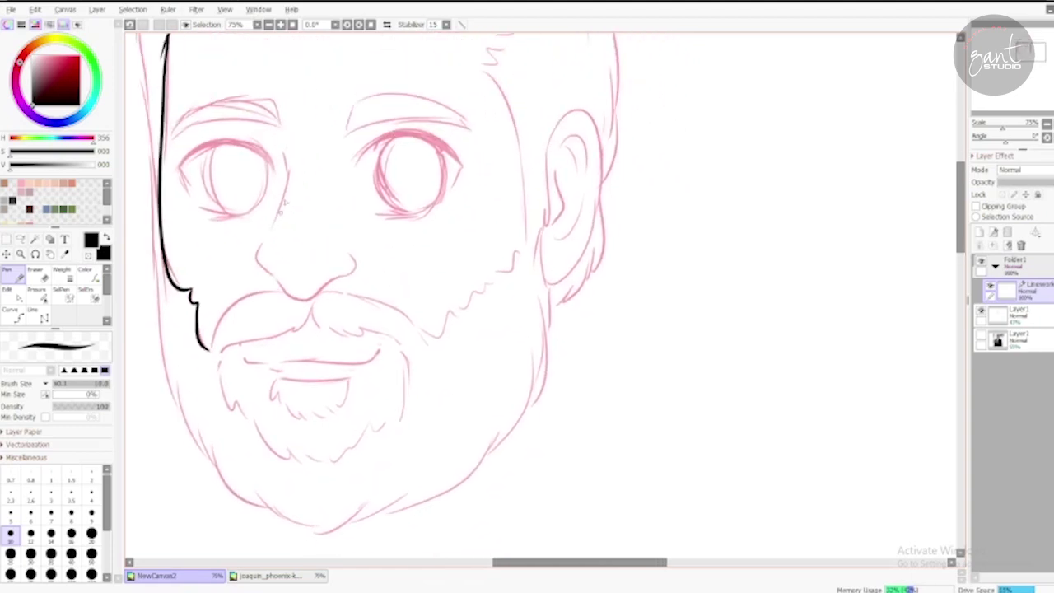
# Step: Ink the nose bridge and the curved base of the nose with both nostril wings
pyautogui.moveTo(285, 146); pyautogui.dragTo(271, 233)
pyautogui.hotkey('ctrl', 'z')
pyautogui.moveTo(285, 145)
pyautogui.mouseDown()
pyautogui.moveTo(270, 229)
pyautogui.moveTo(284, 276)
pyautogui.mouseUp()
pyautogui.scroll(-1, 280, 242)
pyautogui.hotkey('ctrl', 'z')
pyautogui.moveTo(261, 224)
pyautogui.mouseDown()
pyautogui.moveTo(293, 280)
pyautogui.moveTo(346, 258)
pyautogui.moveTo(349, 233)
pyautogui.mouseUp()
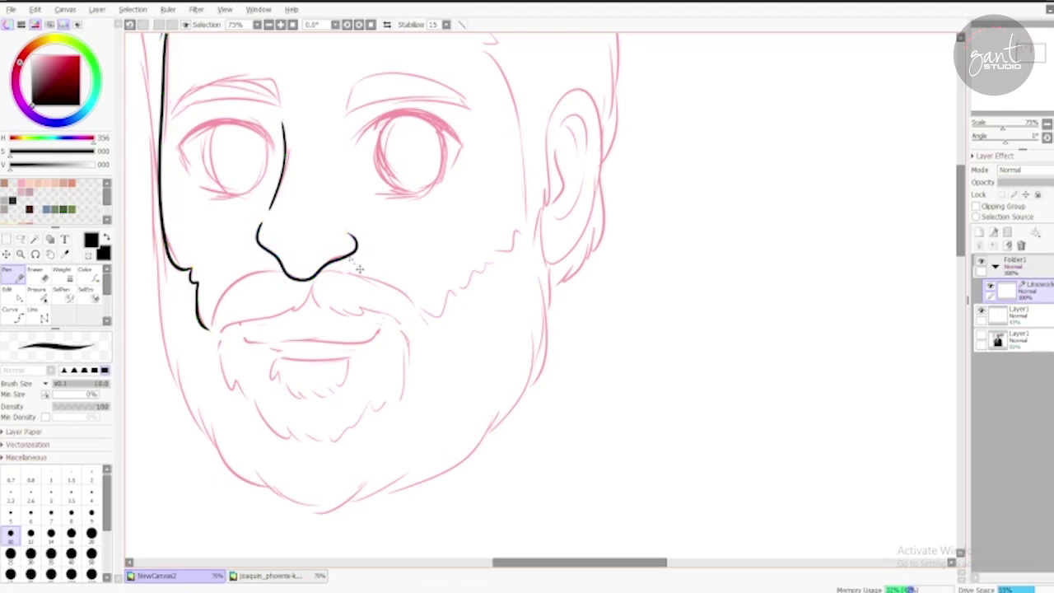
# Step: Ink the upper edge of the moustache half farther from the ear, from the nose base to its outer tip
pyautogui.moveTo(255, 280); pyautogui.dragTo(297, 285)
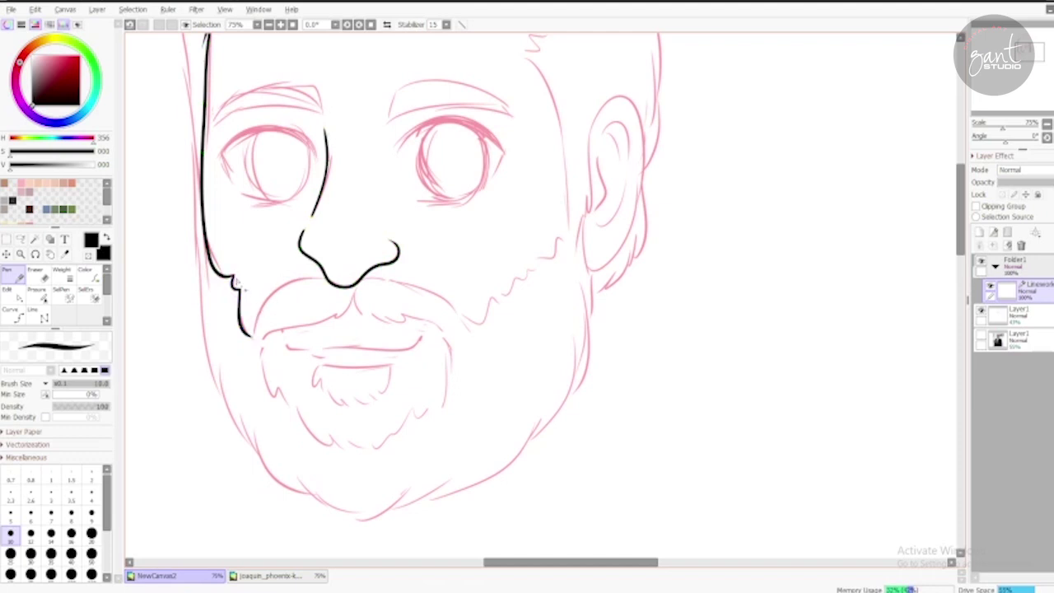
pyautogui.moveTo(239, 281); pyautogui.dragTo(224, 212)
pyautogui.moveTo(315, 210); pyautogui.dragTo(238, 271)
pyautogui.hotkey('ctrl', 'z')
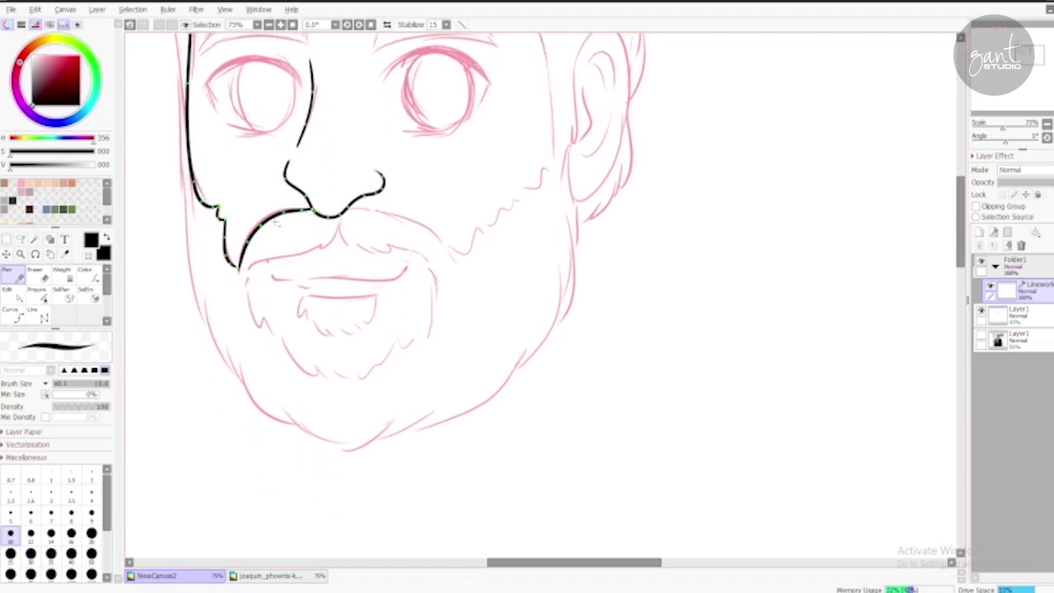
pyautogui.hotkey('ctrl', 'z')
pyautogui.moveTo(315, 209); pyautogui.dragTo(234, 275)
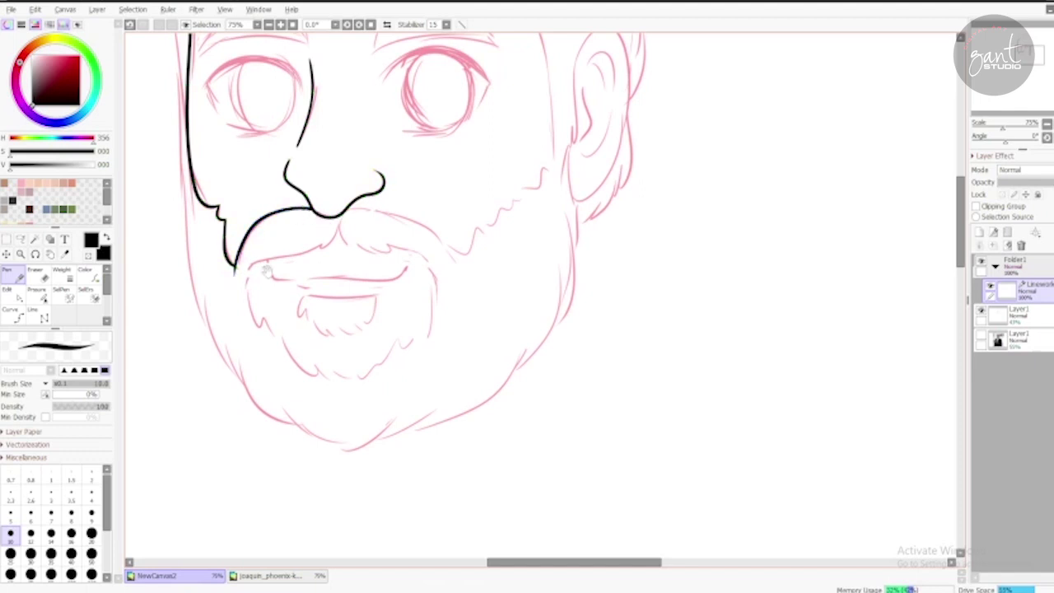
# Step: Ink the lower edge of both moustache halves, with small hair points beside the central peak
pyautogui.moveTo(263, 285); pyautogui.dragTo(240, 262)
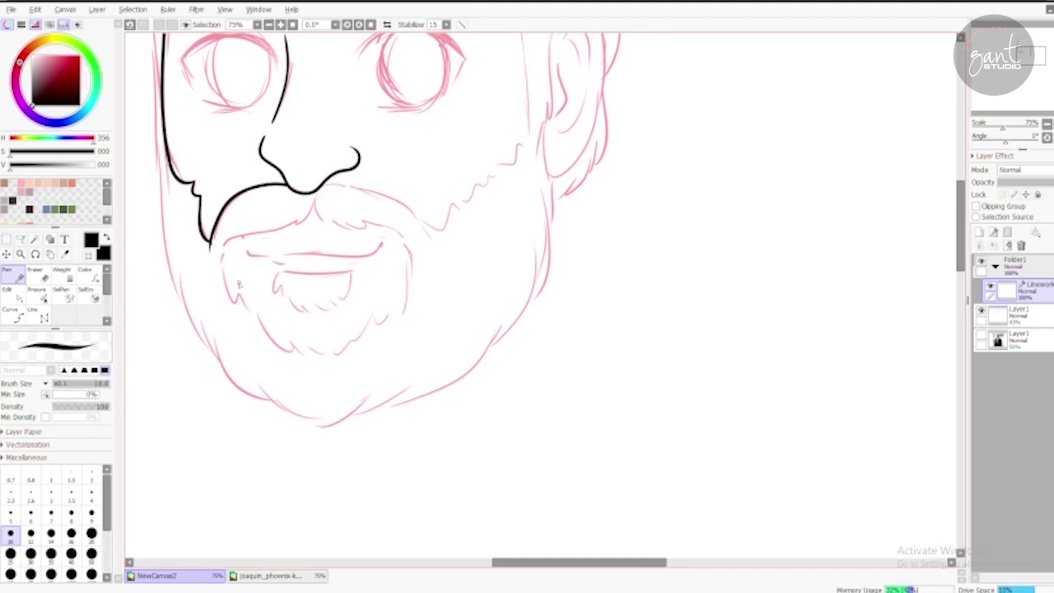
pyautogui.scroll(1, 239, 285)
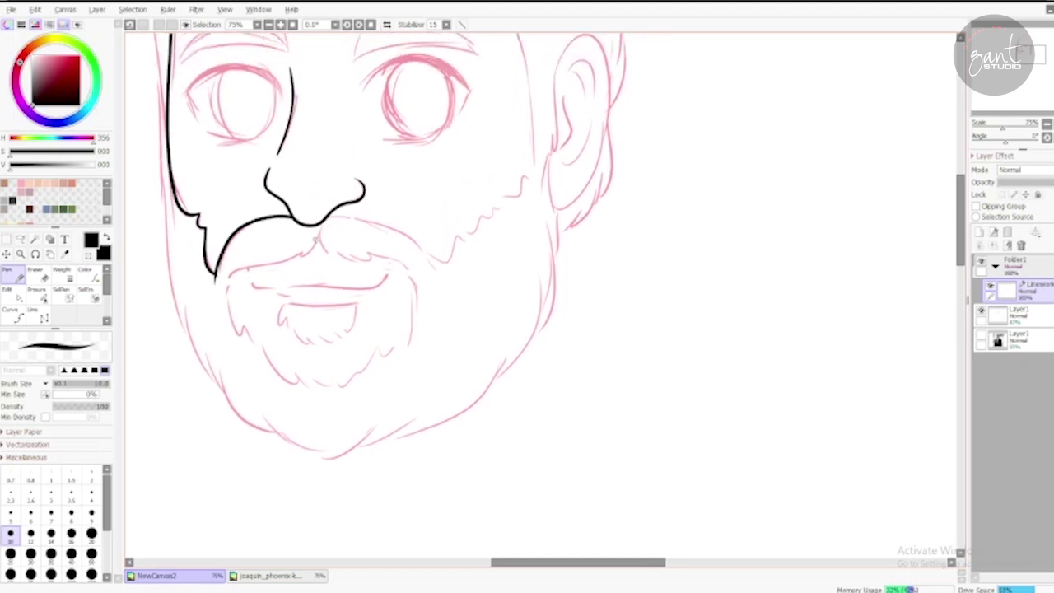
pyautogui.moveTo(311, 233); pyautogui.dragTo(307, 248)
pyautogui.moveTo(245, 265); pyautogui.dragTo(224, 278)
pyautogui.moveTo(319, 235)
pyautogui.mouseDown()
pyautogui.moveTo(295, 253)
pyautogui.moveTo(239, 261)
pyautogui.moveTo(227, 248)
pyautogui.moveTo(300, 270)
pyautogui.mouseUp()
pyautogui.moveTo(248, 247); pyautogui.dragTo(235, 288)
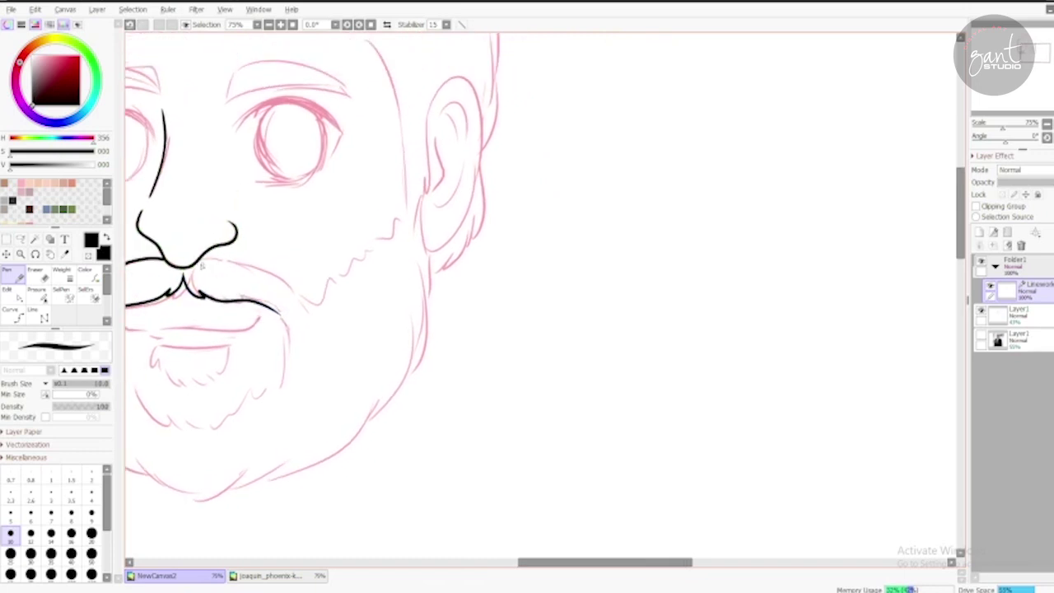
# Step: Ink the upper edge of the ear-side moustache half, curving from under the nose to its outer tip
pyautogui.moveTo(193, 255)
pyautogui.mouseDown()
pyautogui.moveTo(269, 267)
pyautogui.moveTo(310, 313)
pyautogui.mouseUp()
pyautogui.hotkey('ctrl', 'z')
pyautogui.moveTo(216, 258)
pyautogui.mouseDown()
pyautogui.moveTo(219, 247)
pyautogui.moveTo(340, 245)
pyautogui.moveTo(330, 235)
pyautogui.moveTo(415, 261)
pyautogui.mouseUp()
pyautogui.hotkey('ctrl', 'z')
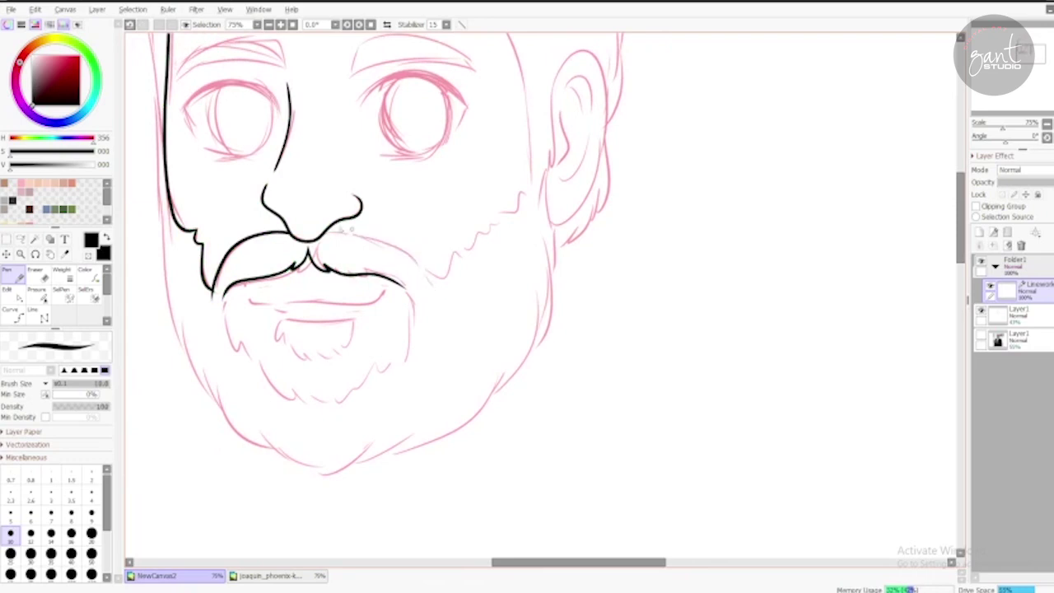
pyautogui.moveTo(329, 231); pyautogui.dragTo(435, 294)
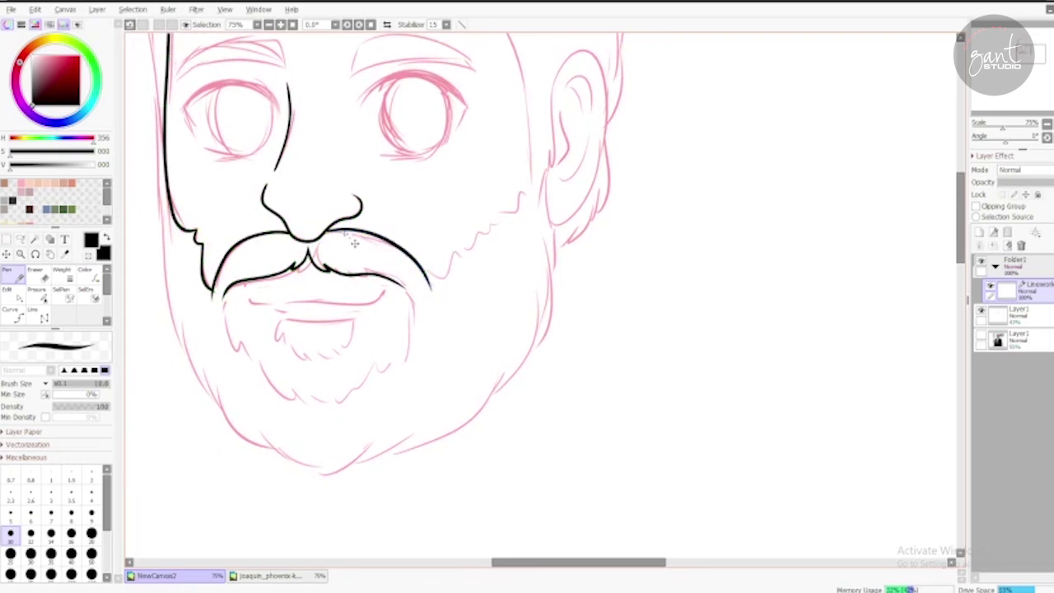
# Step: Ink the goatee outline around the mouth, with jagged hair points along its lower edge
pyautogui.moveTo(404, 195); pyautogui.dragTo(334, 211)
pyautogui.moveTo(445, 128); pyautogui.dragTo(408, 173)
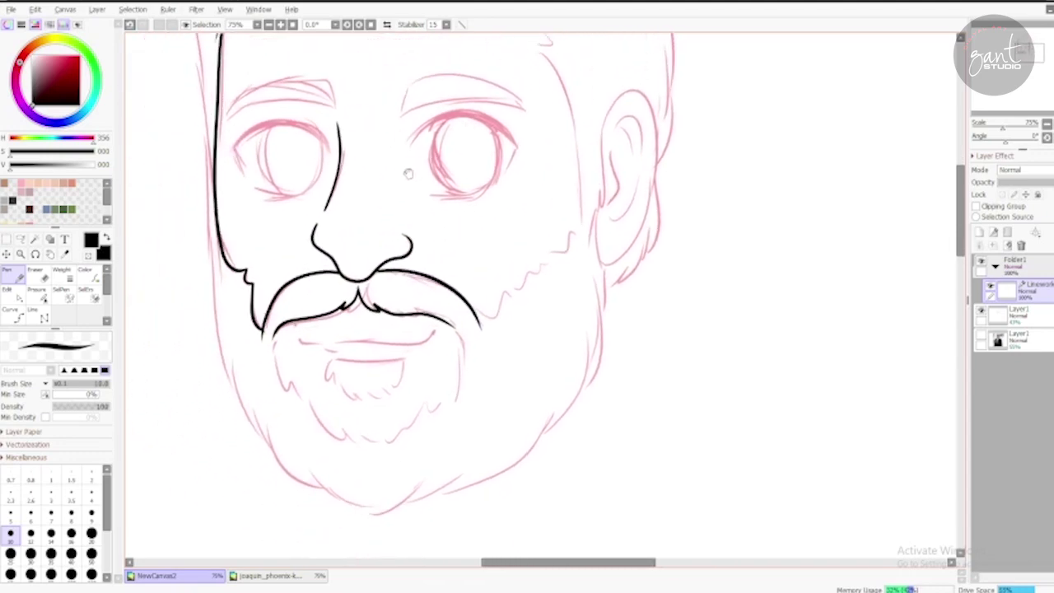
pyautogui.moveTo(274, 341); pyautogui.dragTo(328, 430)
pyautogui.hotkey('ctrl', 'z')
pyautogui.hotkey('ctrl', 'z')
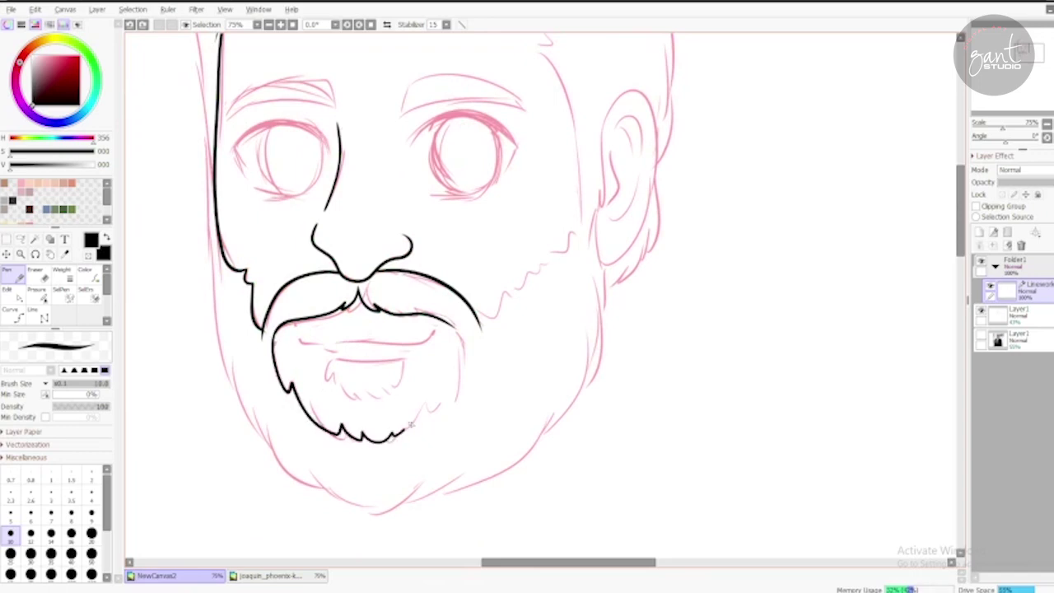
pyautogui.moveTo(441, 407)
pyautogui.mouseDown()
pyautogui.moveTo(458, 329)
pyautogui.moveTo(337, 331)
pyautogui.mouseUp()
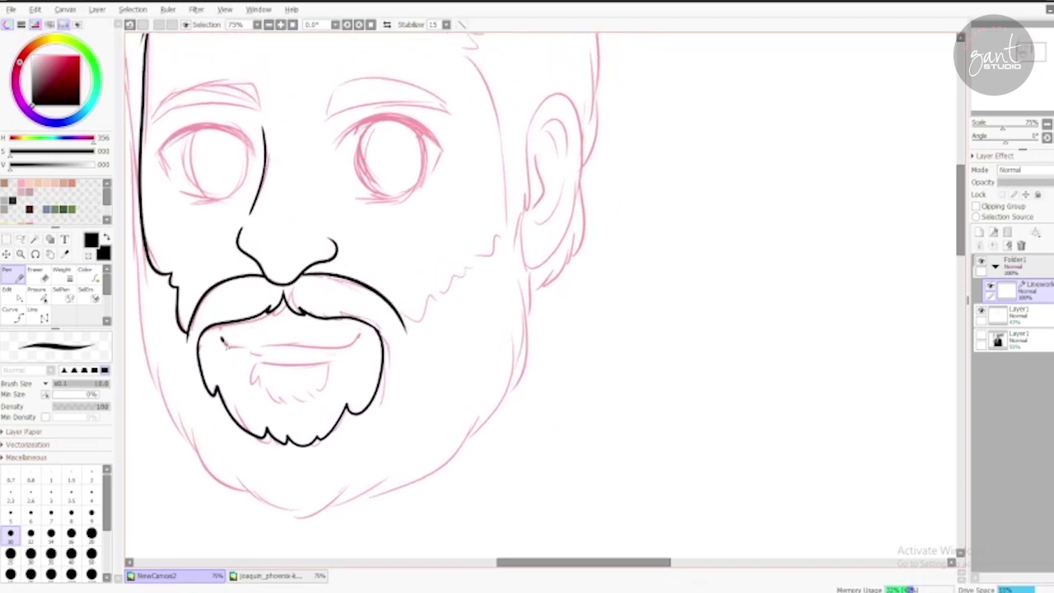
# Step: Ink the smiling mouth line and add a short curved crease at each corner
pyautogui.press('ctrl')
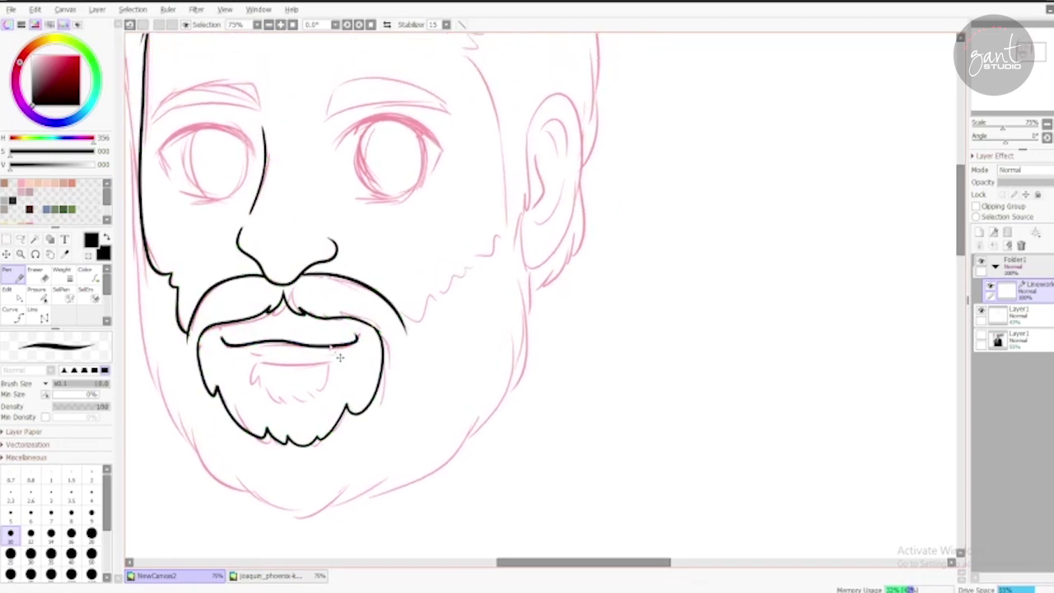
pyautogui.moveTo(309, 349); pyautogui.dragTo(426, 354)
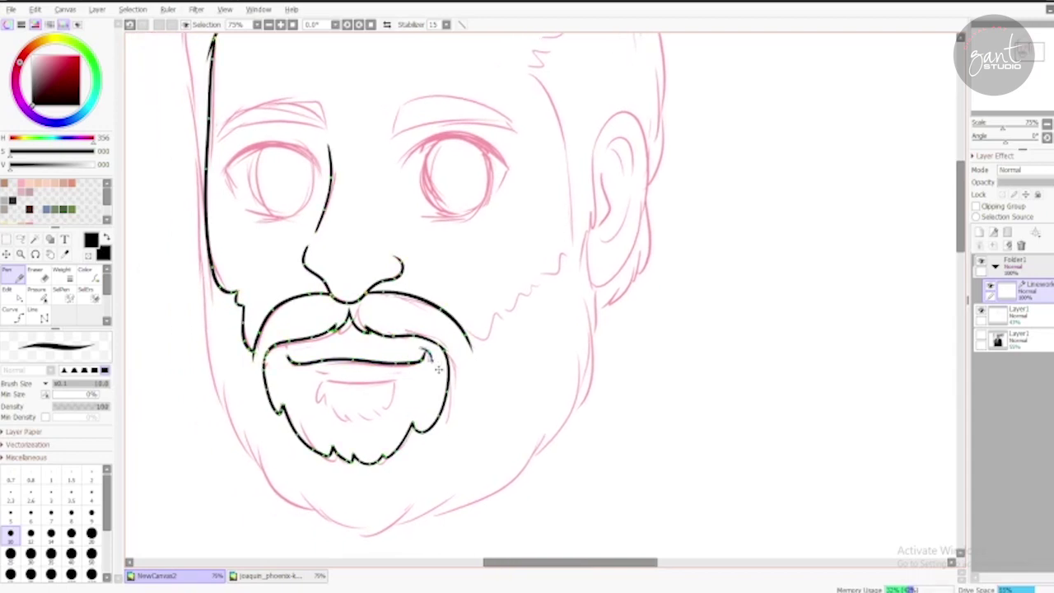
pyautogui.press('ctrl')
pyautogui.moveTo(439, 367); pyautogui.dragTo(470, 354)
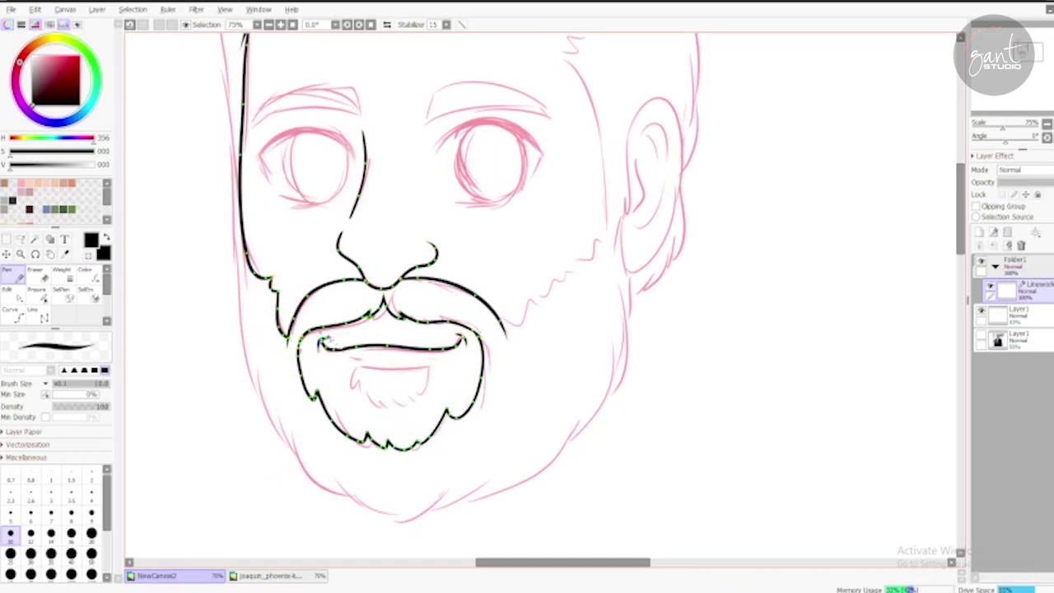
pyautogui.press('ctrl')
pyautogui.moveTo(365, 362); pyautogui.dragTo(336, 328)
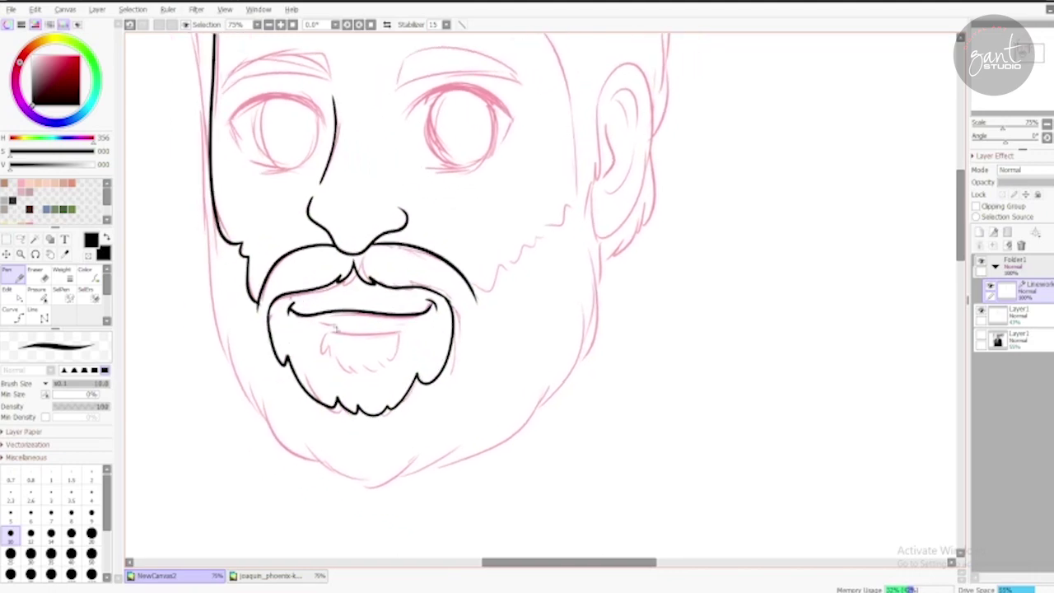
# Step: Ink the lower lip line and the jagged outline of the soul patch beneath it
pyautogui.press('ctrl')
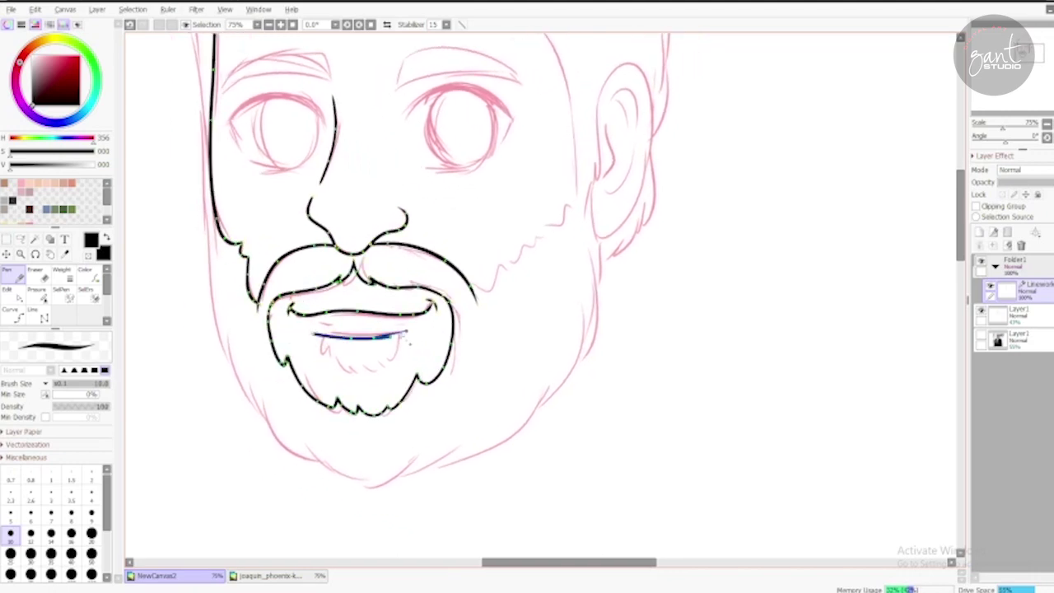
pyautogui.moveTo(323, 331); pyautogui.dragTo(405, 329)
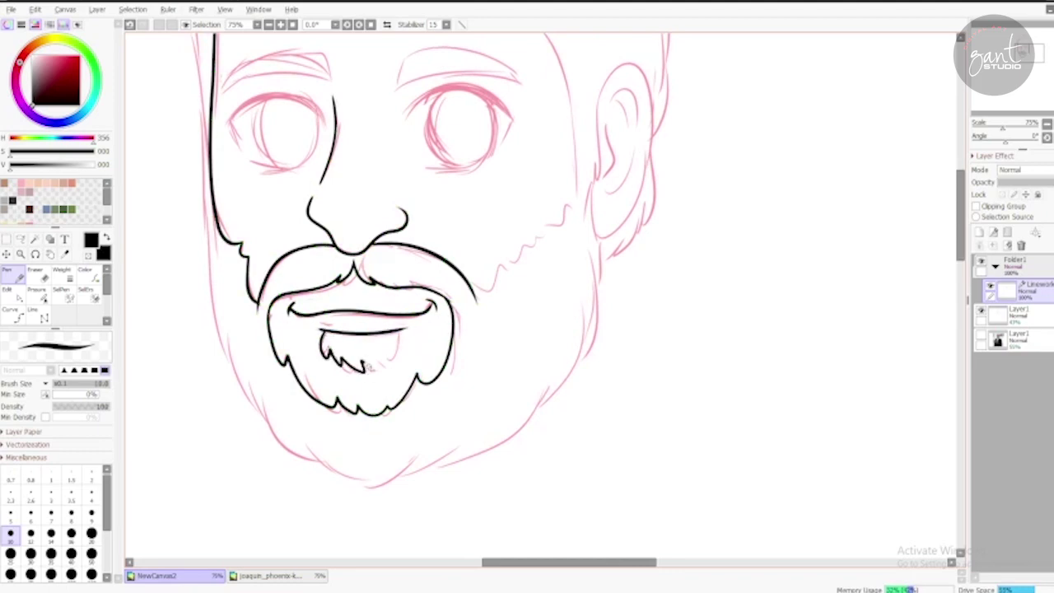
pyautogui.press('ctrl')
pyautogui.press('ctrl')
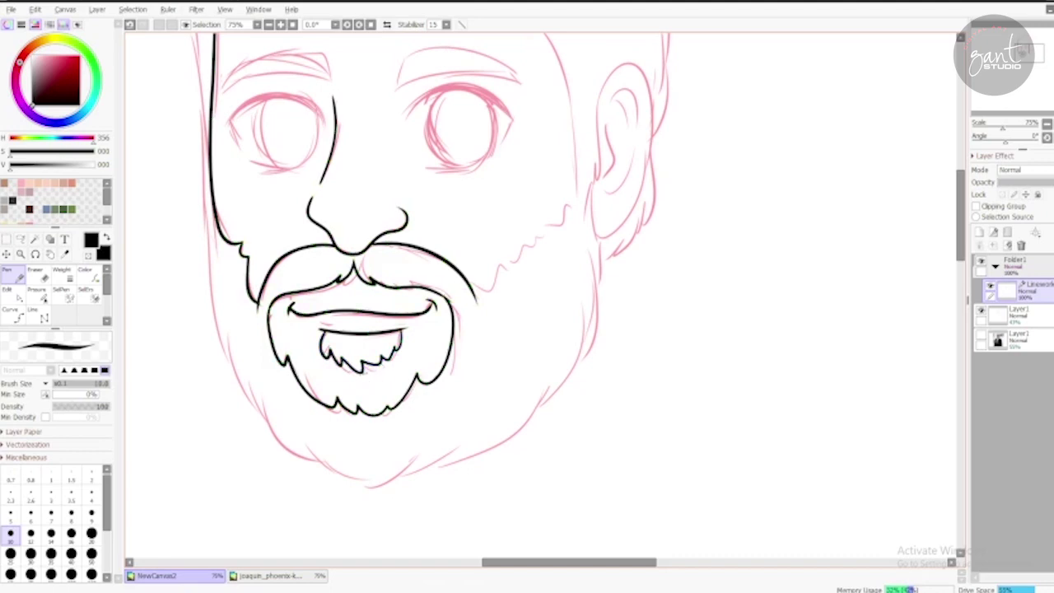
pyautogui.scroll(2, 379, 395)
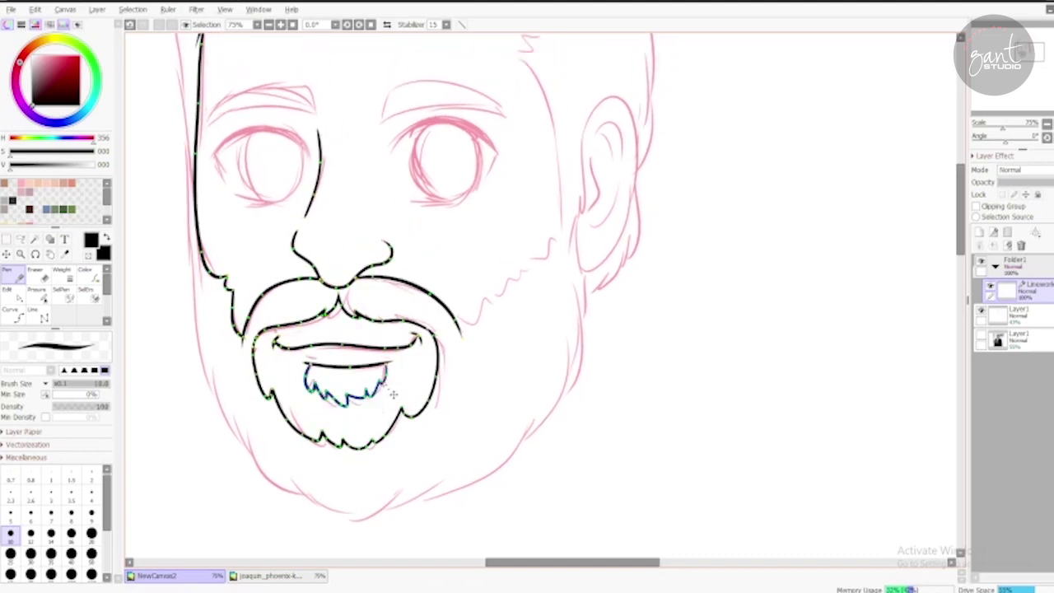
pyautogui.hscroll(1, 362, 403)
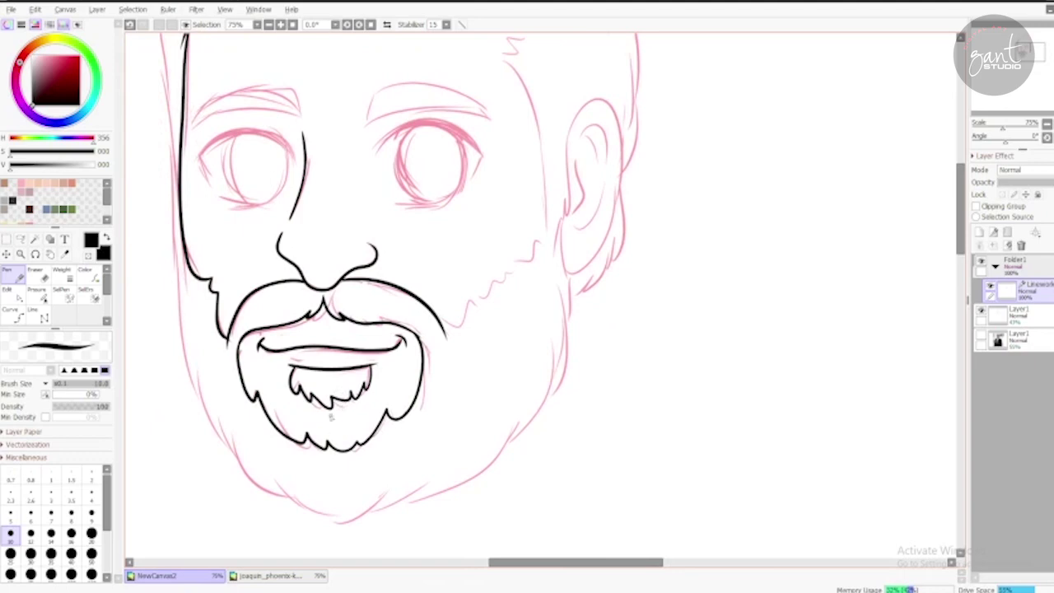
# Step: Ink the jagged beard edge on the ear-side cheek, from the moustache tip up toward the sideburn
pyautogui.press('ctrl')
pyautogui.hscroll(1, 353, 353)
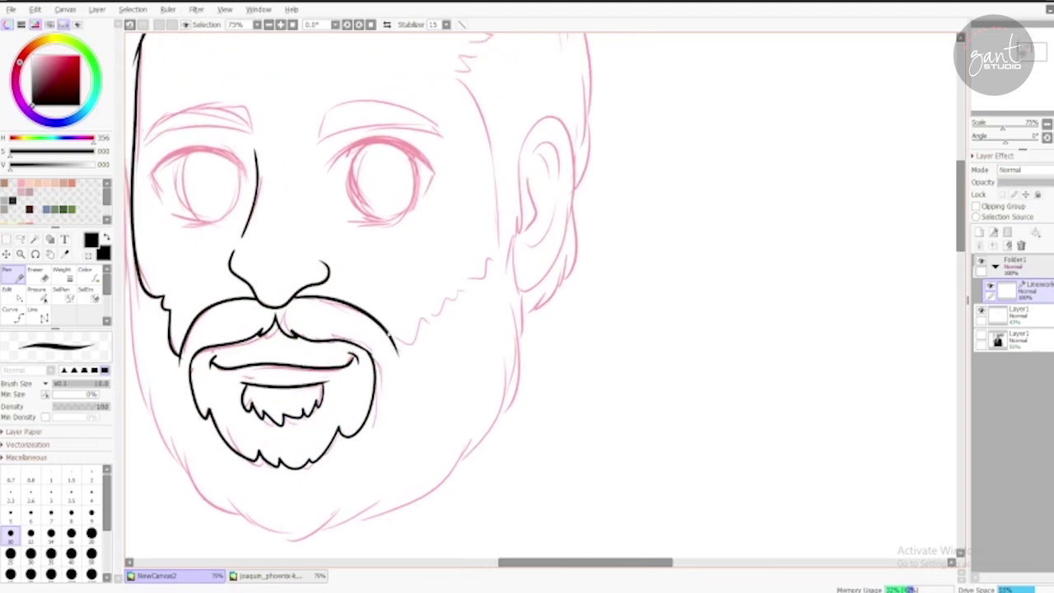
pyautogui.hotkey('ctrl', 'z')
pyautogui.hotkey('ctrl', 'z')
pyautogui.hotkey('ctrl', 'z')
pyautogui.moveTo(397, 338)
pyautogui.mouseDown()
pyautogui.moveTo(435, 319)
pyautogui.moveTo(497, 228)
pyautogui.moveTo(444, 322)
pyautogui.mouseUp()
pyautogui.hotkey('ctrl', 'z')
pyautogui.press('ctrl')
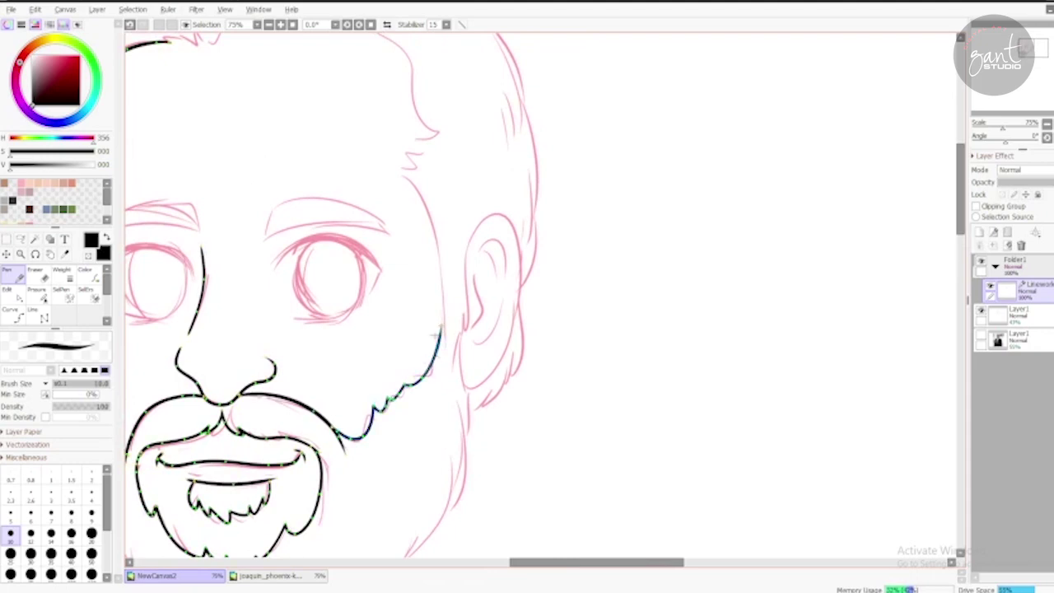
pyautogui.scroll(2, 398, 177)
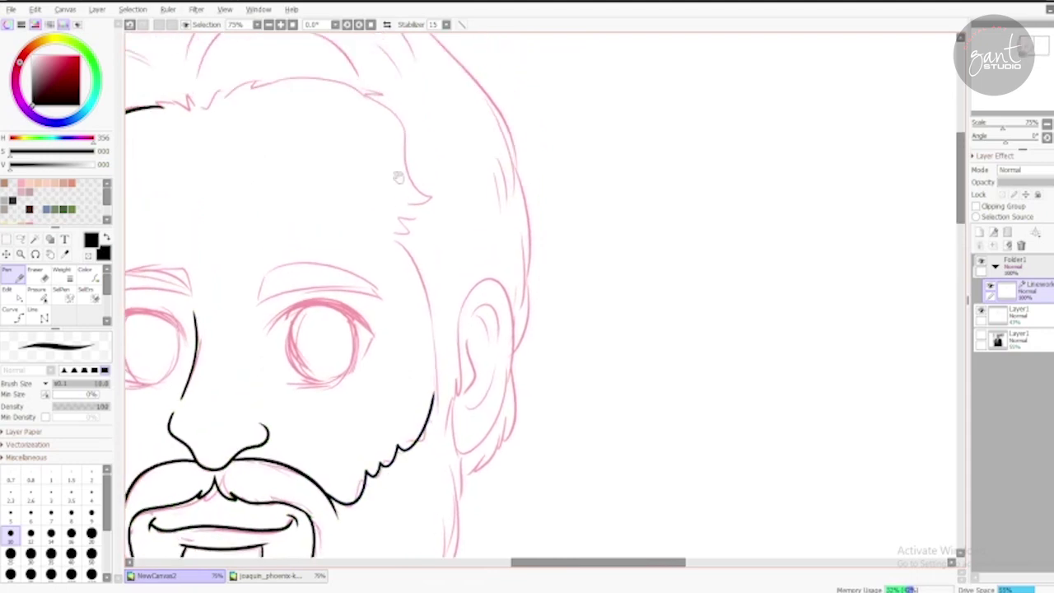
# Step: Ink the rest of the hairline across the forehead and down to the jagged hair points at the ear-side temple
pyautogui.moveTo(398, 178); pyautogui.dragTo(476, 259)
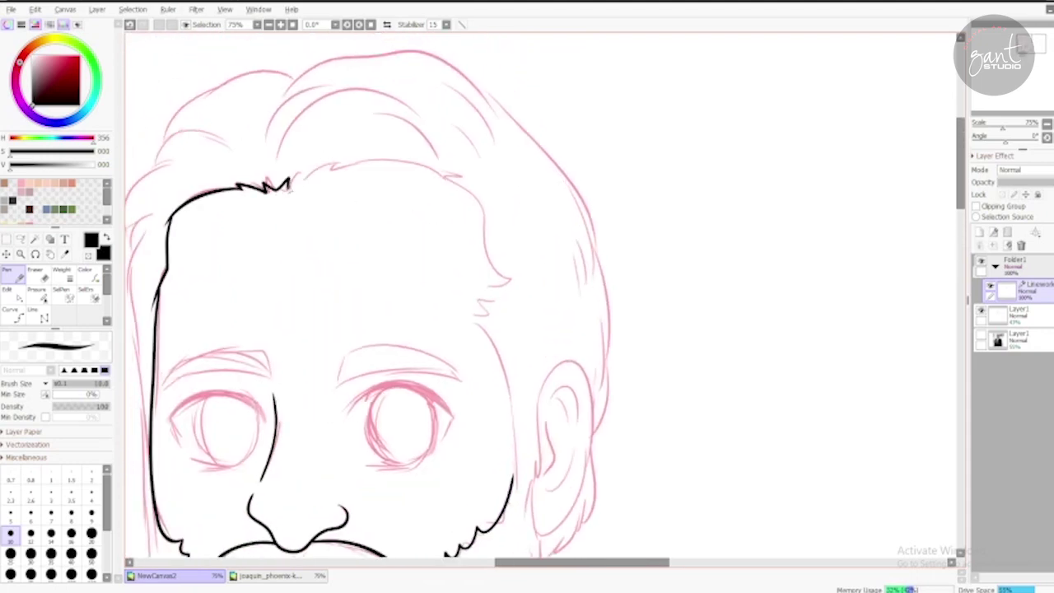
pyautogui.moveTo(334, 168)
pyautogui.mouseDown()
pyautogui.moveTo(474, 202)
pyautogui.moveTo(401, 161)
pyautogui.moveTo(436, 242)
pyautogui.mouseUp()
pyautogui.hotkey('ctrl', 'z')
pyautogui.moveTo(322, 127); pyautogui.dragTo(435, 245)
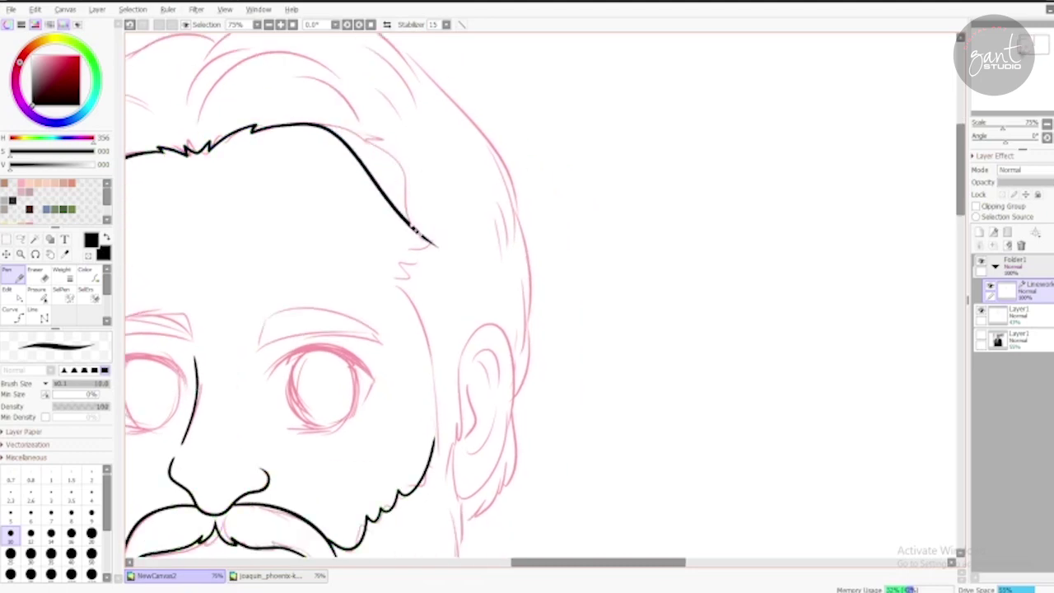
pyautogui.moveTo(329, 130)
pyautogui.mouseDown()
pyautogui.moveTo(437, 244)
pyautogui.moveTo(437, 199)
pyautogui.mouseUp()
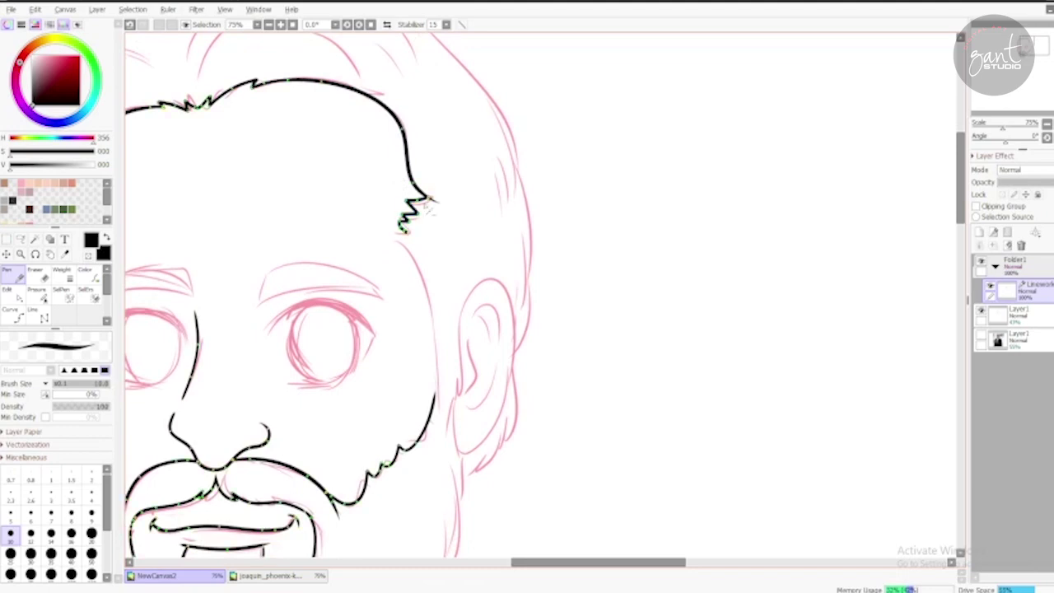
pyautogui.hotkey('ctrl', 'z')
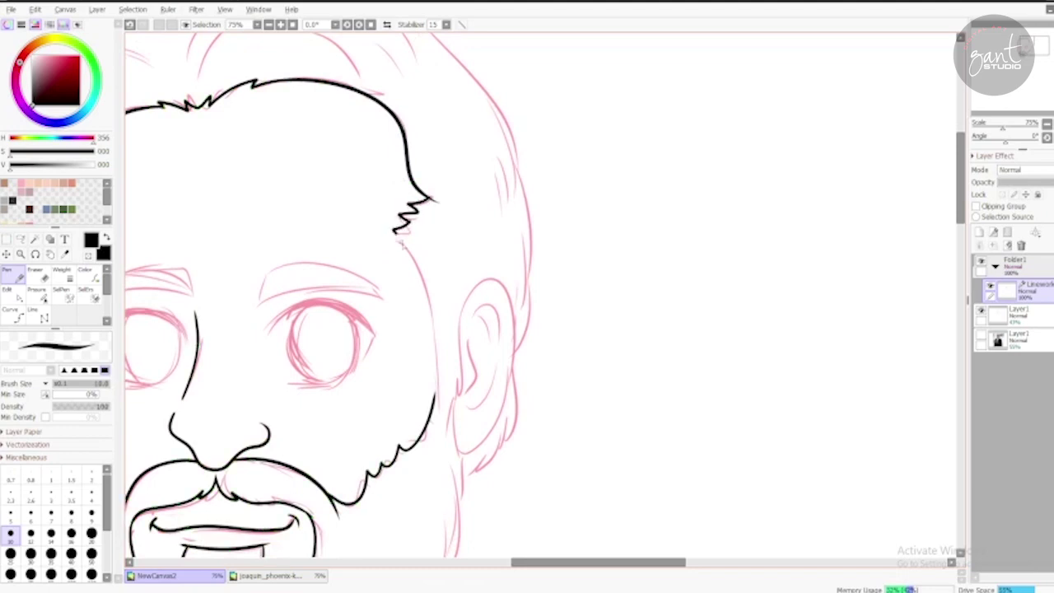
# Step: Ink the ear-side sideburn edge from the temple down to join the cheek beard line
pyautogui.moveTo(401, 238); pyautogui.dragTo(435, 416)
pyautogui.hotkey('ctrl', 'z')
pyautogui.moveTo(400, 237)
pyautogui.mouseDown()
pyautogui.moveTo(436, 419)
pyautogui.moveTo(401, 192)
pyautogui.moveTo(639, 188)
pyautogui.moveTo(645, 227)
pyautogui.mouseUp()
pyautogui.scroll(5, 345, 89)
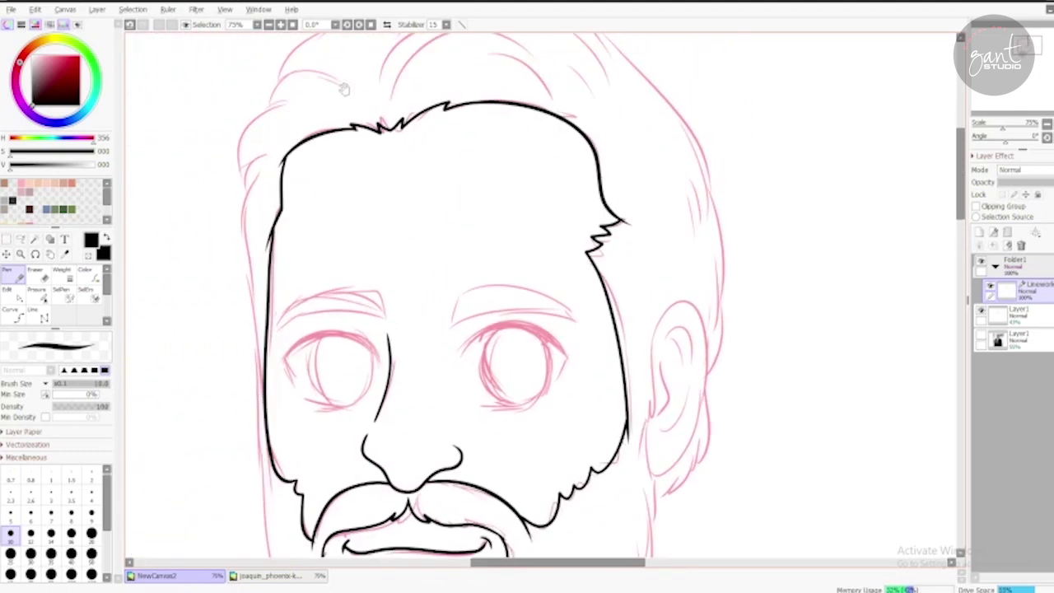
# Step: Ink the curved hair locks above the temple away from the ear
pyautogui.moveTo(344, 89)
pyautogui.mouseDown()
pyautogui.moveTo(376, 141)
pyautogui.moveTo(292, 164)
pyautogui.mouseUp()
pyautogui.hotkey('ctrl', 'z')
pyautogui.moveTo(386, 141)
pyautogui.mouseDown()
pyautogui.moveTo(294, 163)
pyautogui.moveTo(275, 238)
pyautogui.mouseUp()
pyautogui.hotkey('ctrl', 'z')
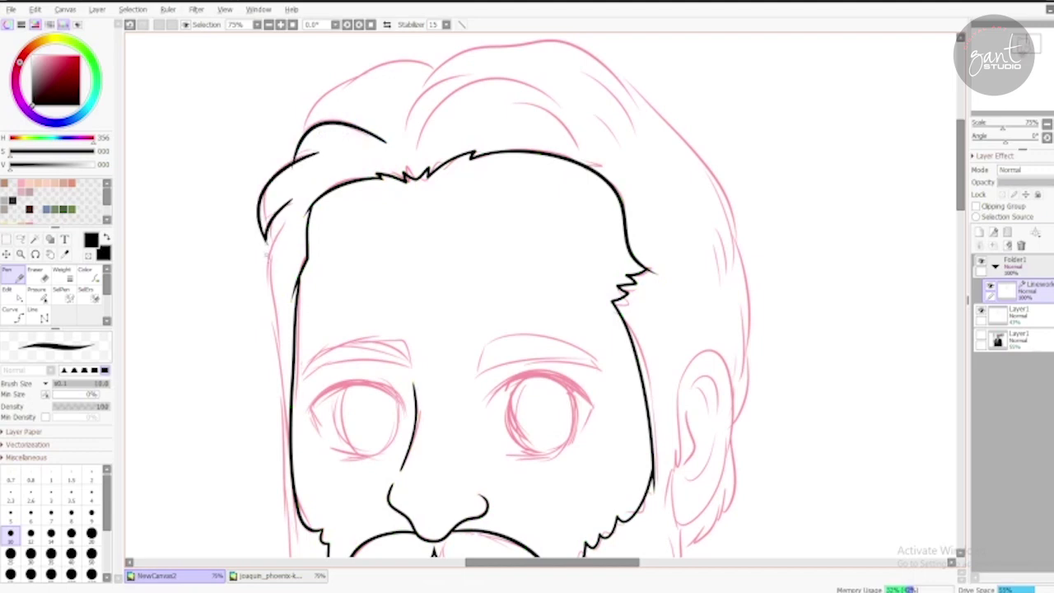
# Step: Ink the outer face and beard outline on the side away from the ear, from the temple down to the chin
pyautogui.moveTo(266, 280); pyautogui.dragTo(272, 367)
pyautogui.scroll(-5, 272, 367)
pyautogui.moveTo(251, 226)
pyautogui.mouseDown()
pyautogui.moveTo(288, 435)
pyautogui.moveTo(283, 389)
pyautogui.moveTo(305, 473)
pyautogui.moveTo(228, 319)
pyautogui.mouseUp()
pyautogui.moveTo(206, 239); pyautogui.dragTo(239, 329)
pyautogui.moveTo(181, 132)
pyautogui.mouseDown()
pyautogui.moveTo(227, 300)
pyautogui.moveTo(149, 257)
pyautogui.moveTo(190, 313)
pyautogui.moveTo(277, 353)
pyautogui.mouseUp()
pyautogui.hotkey('ctrl', 'z')
pyautogui.moveTo(198, 313)
pyautogui.mouseDown()
pyautogui.moveTo(277, 352)
pyautogui.moveTo(305, 322)
pyautogui.mouseUp()
pyautogui.hotkey('ctrl', 'z')
pyautogui.hotkey('ctrl', 'z')
pyautogui.moveTo(273, 356); pyautogui.dragTo(249, 368)
# Step: Ink the ear-side jaw outline with overlapping beard tufts, from the sideburn down to the chin
pyautogui.moveTo(451, 70)
pyautogui.mouseDown()
pyautogui.moveTo(451, 199)
pyautogui.moveTo(453, 154)
pyautogui.moveTo(434, 242)
pyautogui.moveTo(443, 196)
pyautogui.moveTo(413, 279)
pyautogui.moveTo(382, 297)
pyautogui.moveTo(480, 212)
pyautogui.mouseUp()
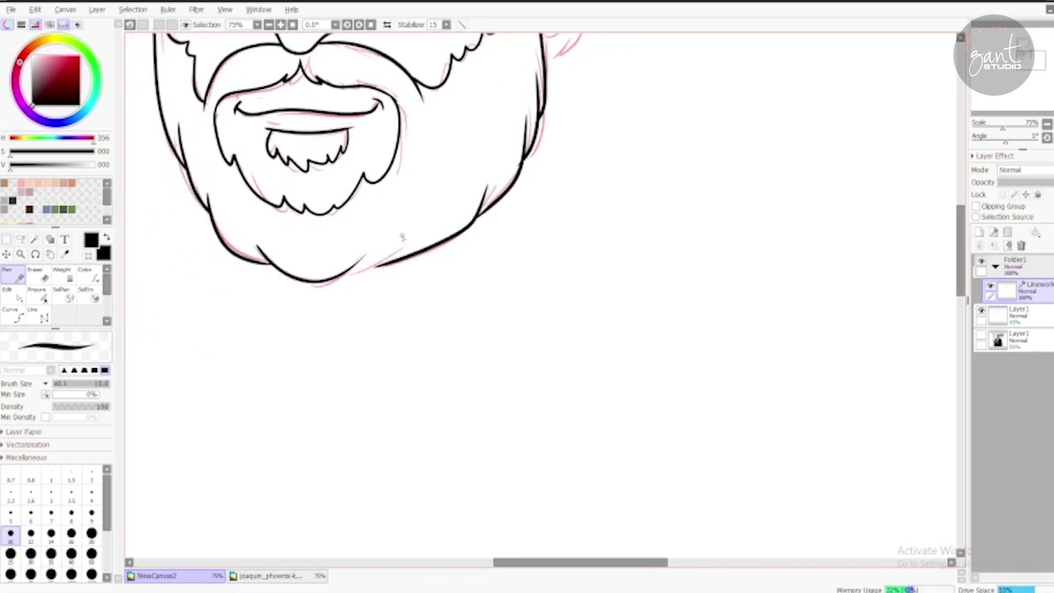
pyautogui.scroll(5, 400, 235)
pyautogui.moveTo(480, 267); pyautogui.dragTo(458, 222)
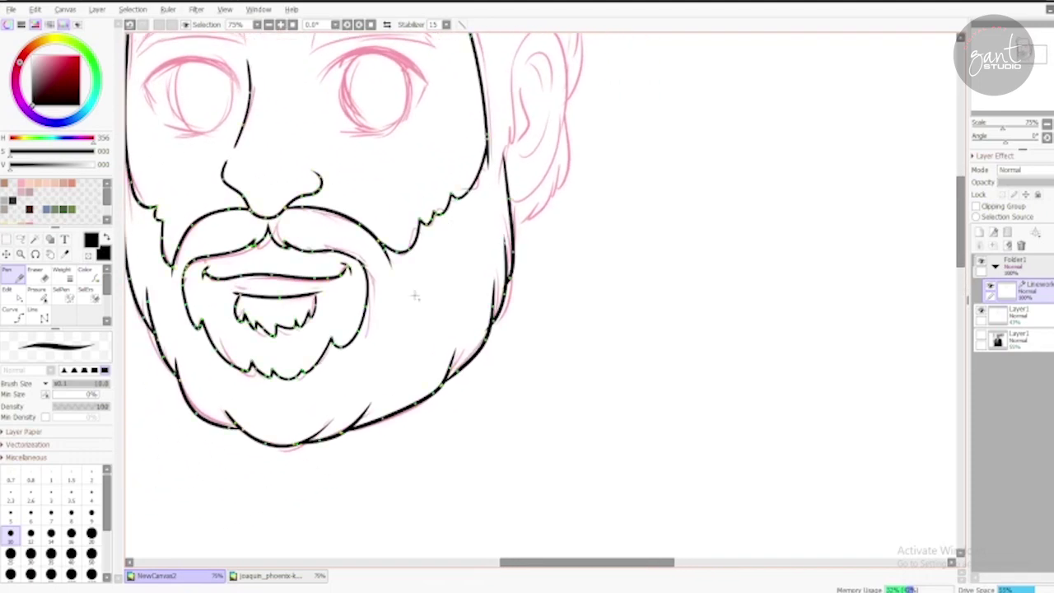
pyautogui.moveTo(451, 363)
pyautogui.mouseDown()
pyautogui.moveTo(395, 424)
pyautogui.moveTo(451, 362)
pyautogui.moveTo(425, 420)
pyautogui.mouseUp()
# Step: Ink the hair edge in front of the ear and the ear's outer contour down to the lobe
pyautogui.moveTo(425, 232); pyautogui.dragTo(312, 191)
pyautogui.scroll(4, 313, 190)
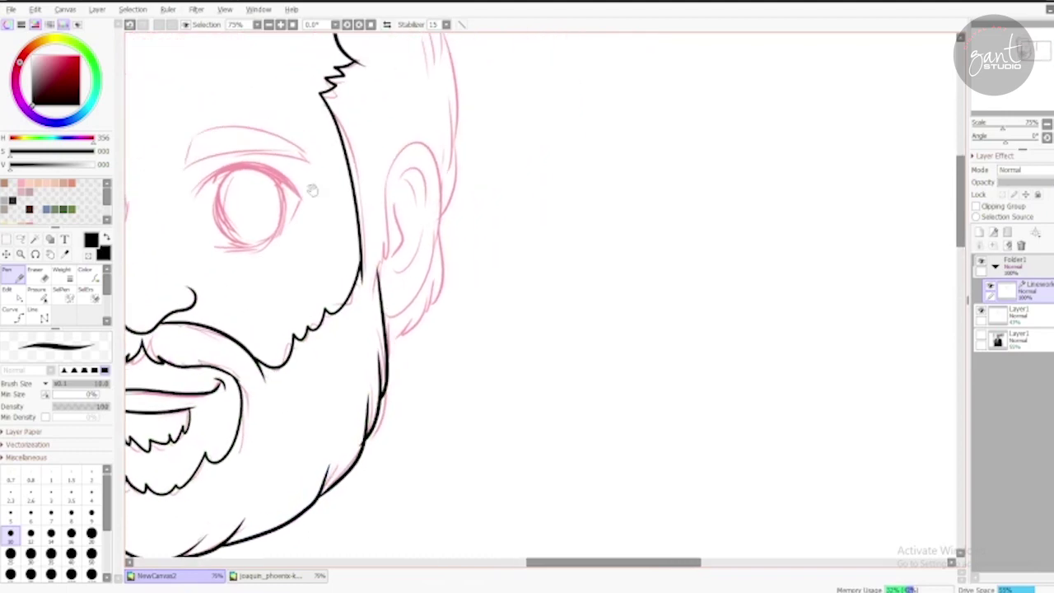
pyautogui.moveTo(391, 149); pyautogui.dragTo(385, 264)
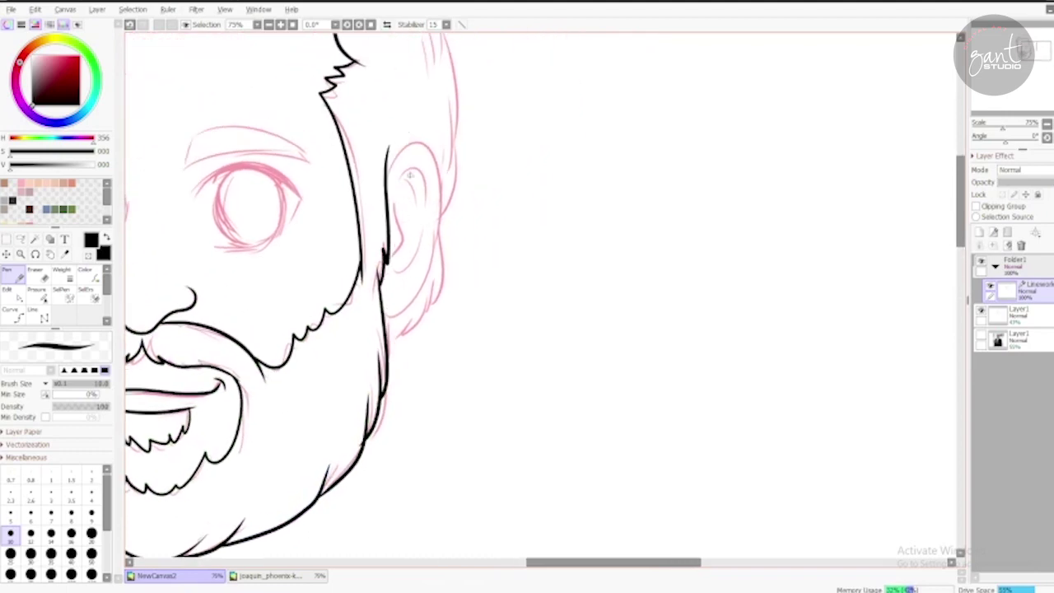
pyautogui.moveTo(389, 158); pyautogui.dragTo(385, 315)
pyautogui.hotkey('ctrl', 'z')
pyautogui.hotkey('ctrl', 'z')
pyautogui.hotkey('ctrl', 'z')
# Step: Ink the ear's inner folds and the jagged hair tuft behind the lobe
pyautogui.moveTo(417, 224); pyautogui.dragTo(387, 216)
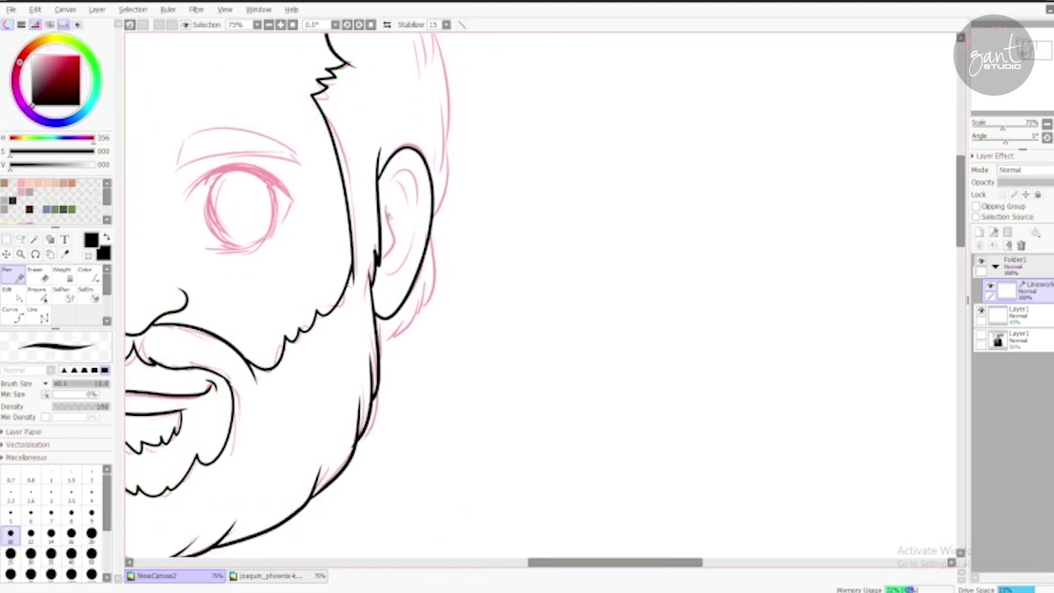
pyautogui.moveTo(391, 275)
pyautogui.mouseDown()
pyautogui.moveTo(421, 202)
pyautogui.moveTo(394, 188)
pyautogui.moveTo(410, 187)
pyautogui.moveTo(397, 261)
pyautogui.mouseUp()
pyautogui.scroll(-3, 416, 177)
# Step: Ink the inner curved hair locks sweeping over the middle of the hairline
pyautogui.scroll(10, 341, 184)
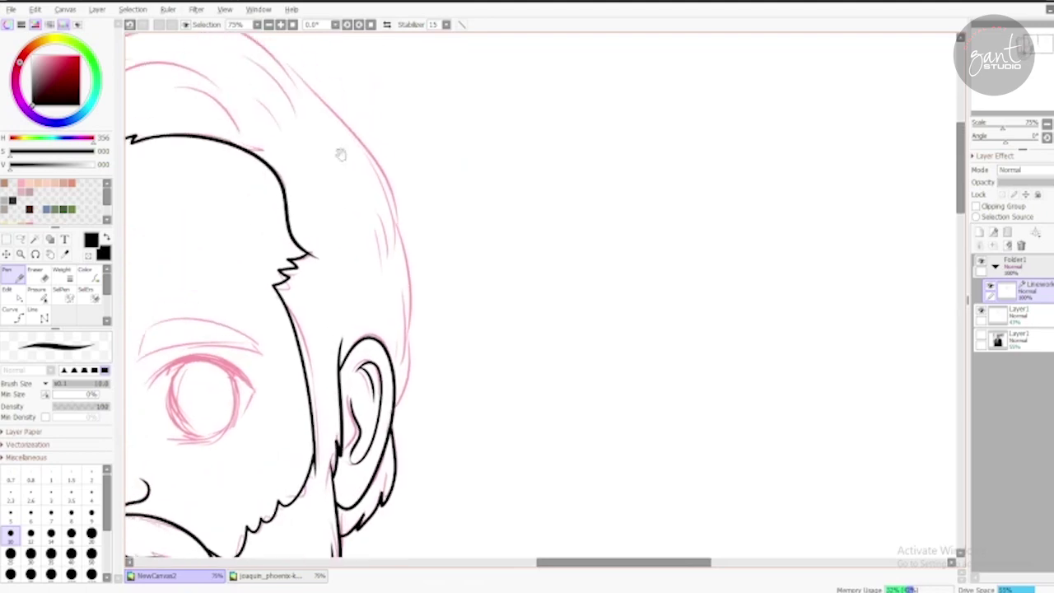
pyautogui.hscroll(-5, 452, 176)
pyautogui.moveTo(363, 220); pyautogui.dragTo(515, 183)
pyautogui.hotkey('ctrl', 'z')
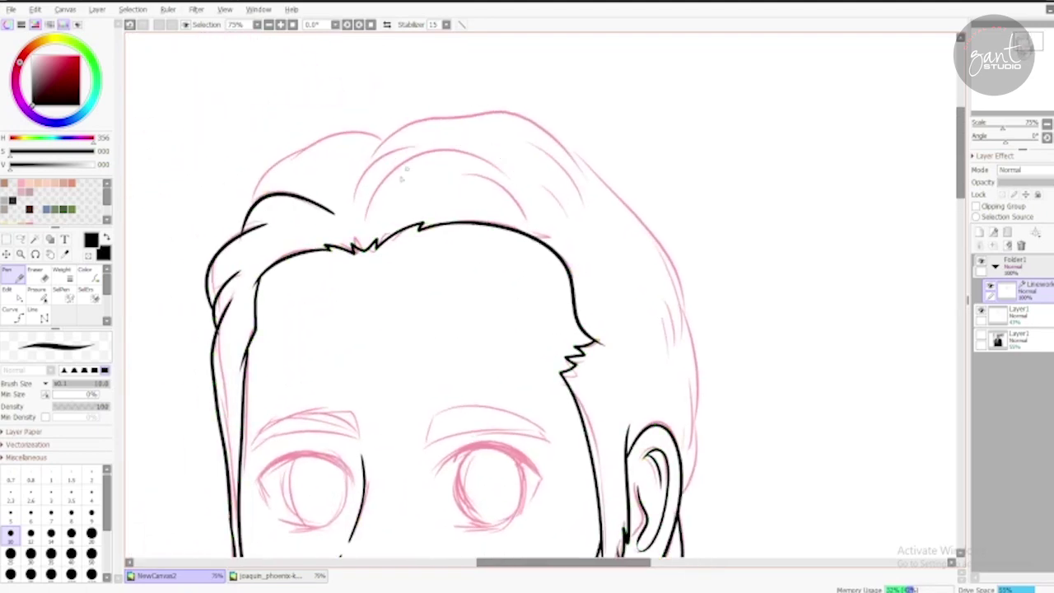
pyautogui.moveTo(363, 220)
pyautogui.mouseDown()
pyautogui.moveTo(441, 155)
pyautogui.moveTo(514, 183)
pyautogui.moveTo(532, 215)
pyautogui.mouseUp()
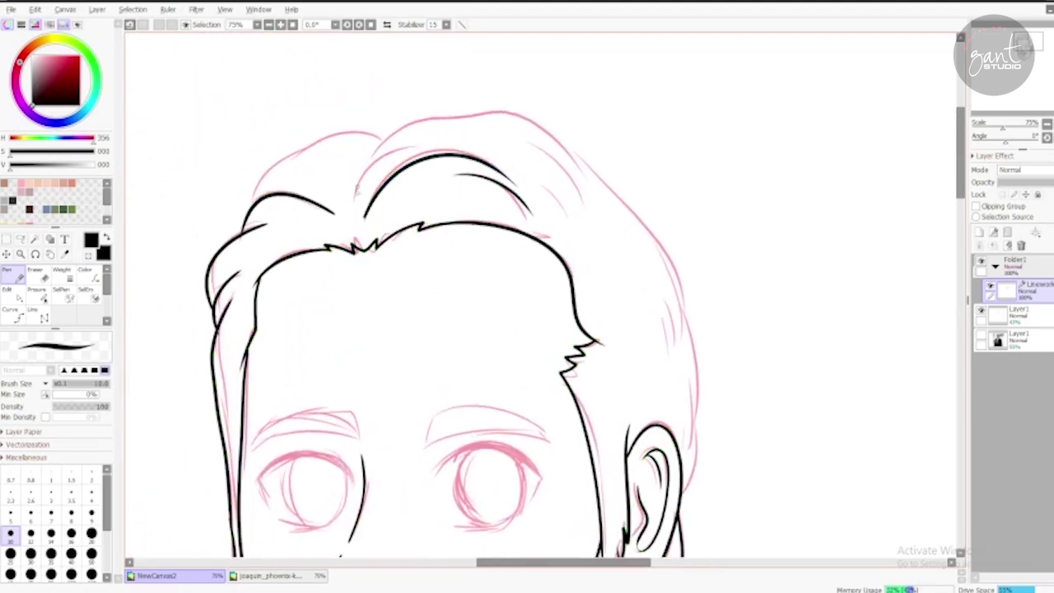
# Step: Ink the lock at the hair parting and the raised top contour of the hair over the crown
pyautogui.hotkey('ctrl', 'z')
pyautogui.moveTo(355, 203); pyautogui.dragTo(420, 146)
pyautogui.hotkey('ctrl', 'z')
pyautogui.moveTo(356, 202)
pyautogui.mouseDown()
pyautogui.moveTo(426, 118)
pyautogui.moveTo(543, 119)
pyautogui.moveTo(601, 190)
pyautogui.mouseUp()
pyautogui.hotkey('ctrl', 'z')
pyautogui.moveTo(392, 133)
pyautogui.mouseDown()
pyautogui.moveTo(449, 121)
pyautogui.moveTo(550, 128)
pyautogui.moveTo(587, 183)
pyautogui.mouseUp()
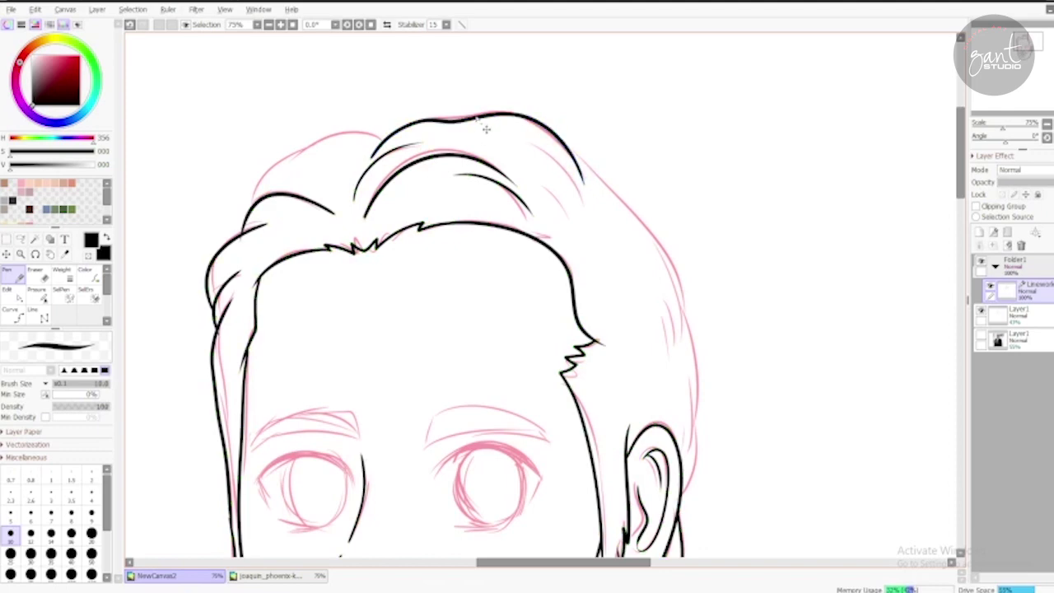
# Step: Ink the ear-side hair outline from the crown down behind the ear, with short strands inside it
pyautogui.moveTo(537, 136); pyautogui.dragTo(362, 97)
pyautogui.moveTo(417, 56)
pyautogui.mouseDown()
pyautogui.moveTo(502, 160)
pyautogui.moveTo(540, 247)
pyautogui.mouseUp()
pyautogui.hotkey('ctrl', 'z')
pyautogui.moveTo(416, 59); pyautogui.dragTo(532, 264)
pyautogui.moveTo(511, 197); pyautogui.dragTo(445, 107)
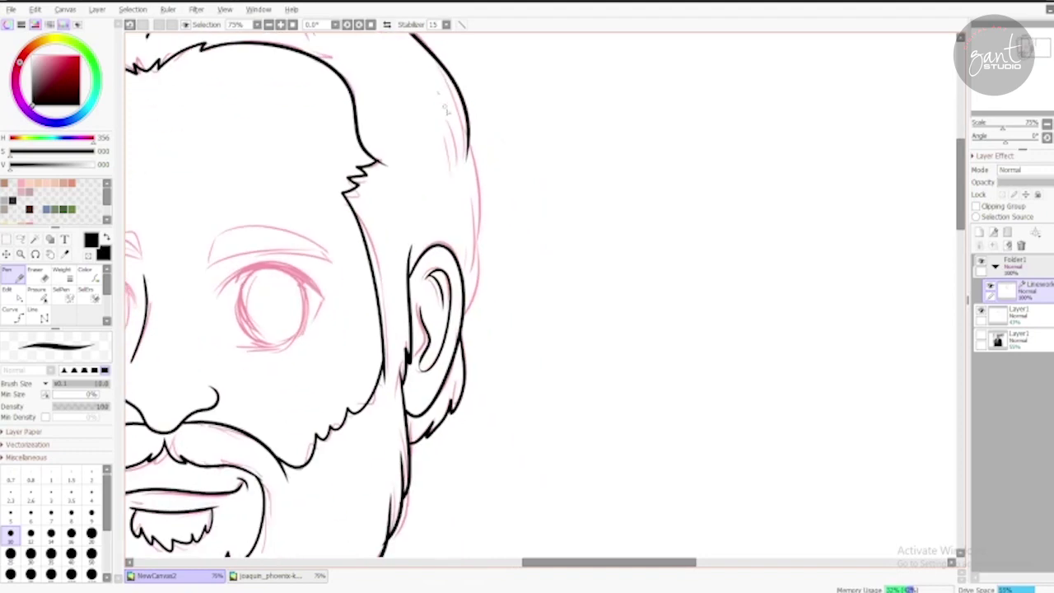
pyautogui.moveTo(479, 179); pyautogui.dragTo(475, 322)
# Step: Ink the short strands near the crown and the top hair contour on the side away from the ear
pyautogui.moveTo(343, 137); pyautogui.dragTo(467, 276)
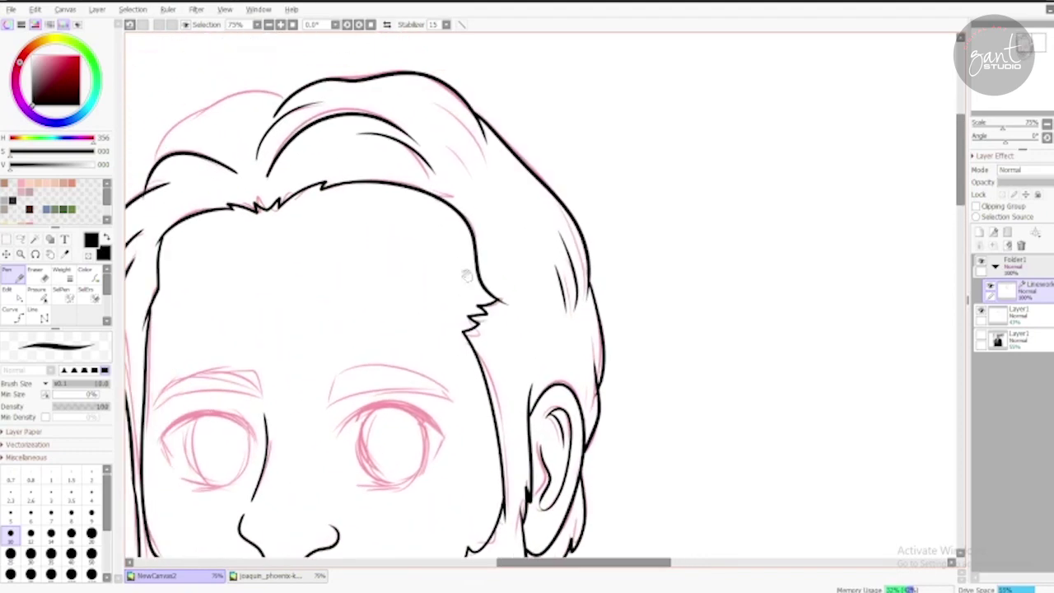
pyautogui.moveTo(357, 141); pyautogui.dragTo(505, 188)
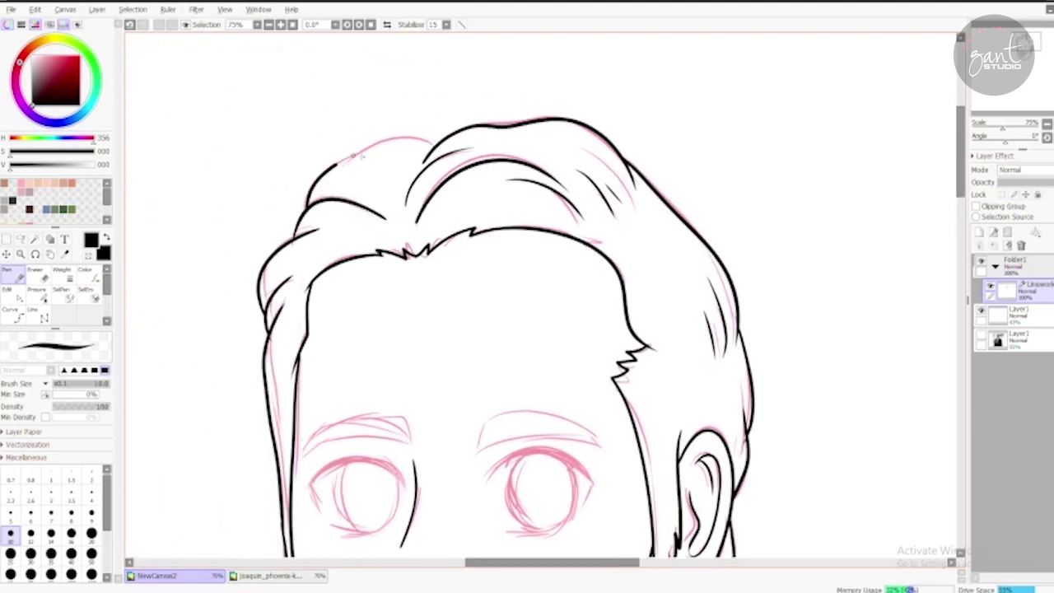
pyautogui.moveTo(338, 163); pyautogui.dragTo(426, 147)
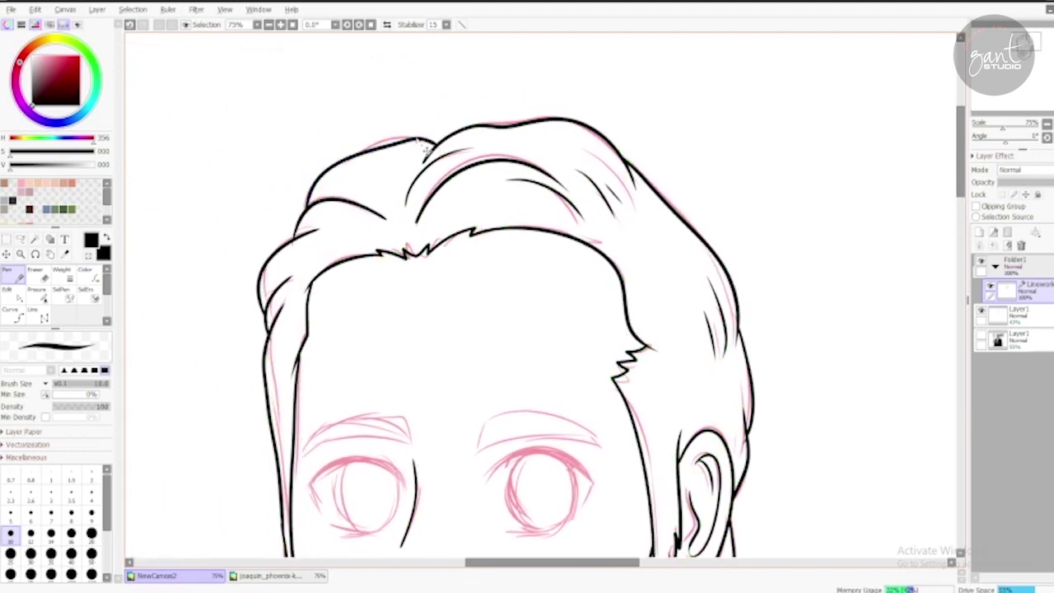
# Step: Ink the upper lid of the ear-side eye and thicken its line by raising the point pressure
pyautogui.scroll(-5, 412, 153)
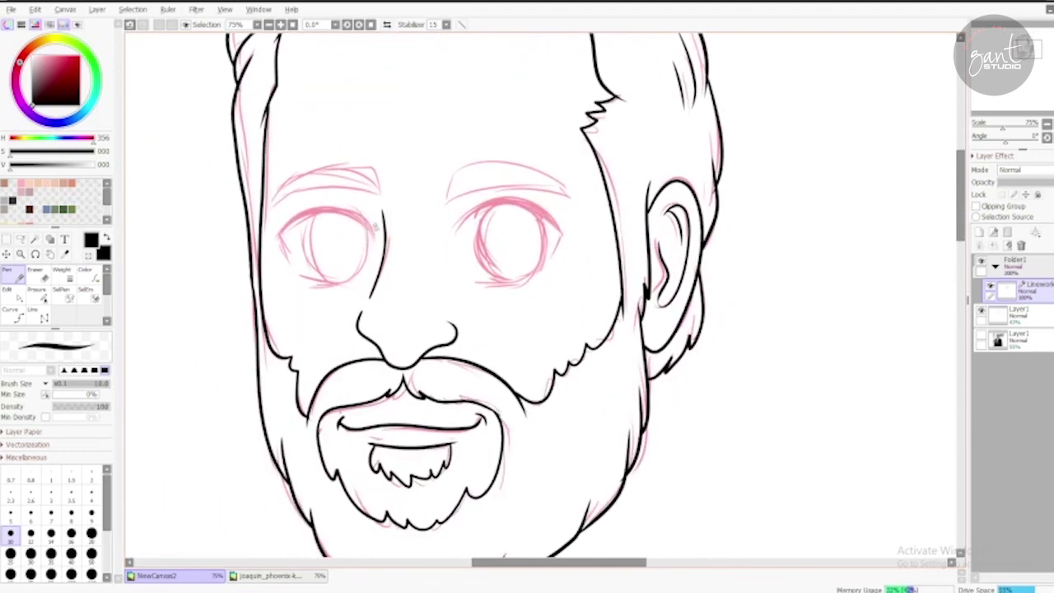
pyautogui.moveTo(386, 245); pyautogui.dragTo(425, 202)
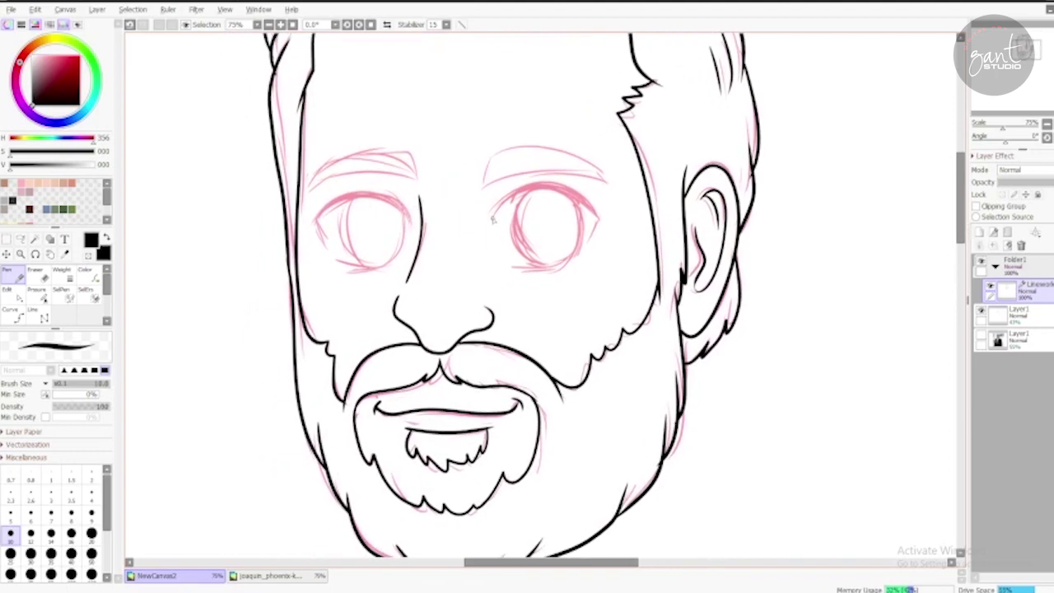
pyautogui.moveTo(493, 216); pyautogui.dragTo(598, 219)
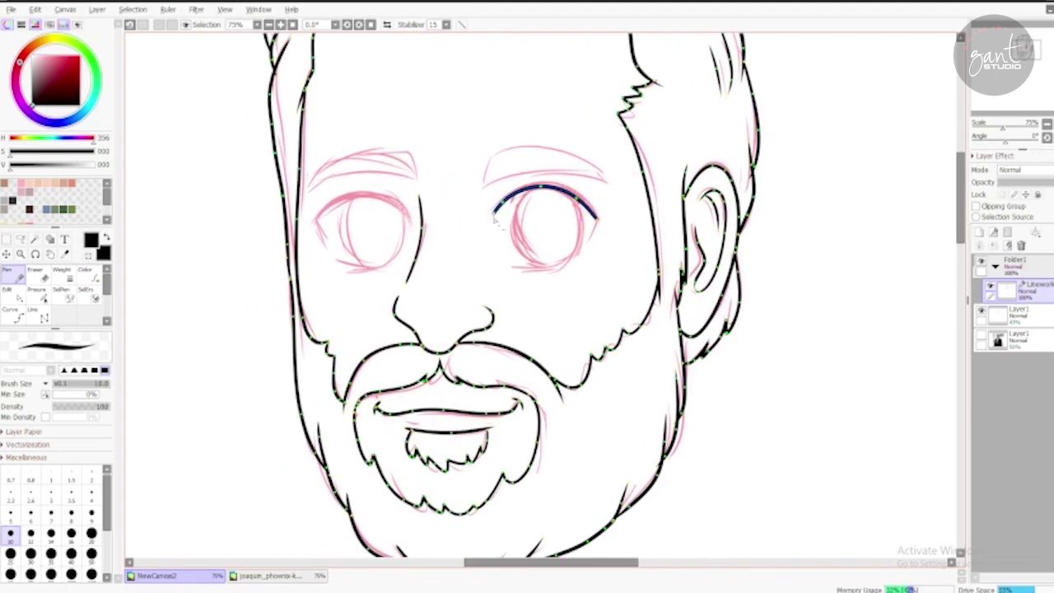
pyautogui.press('p')
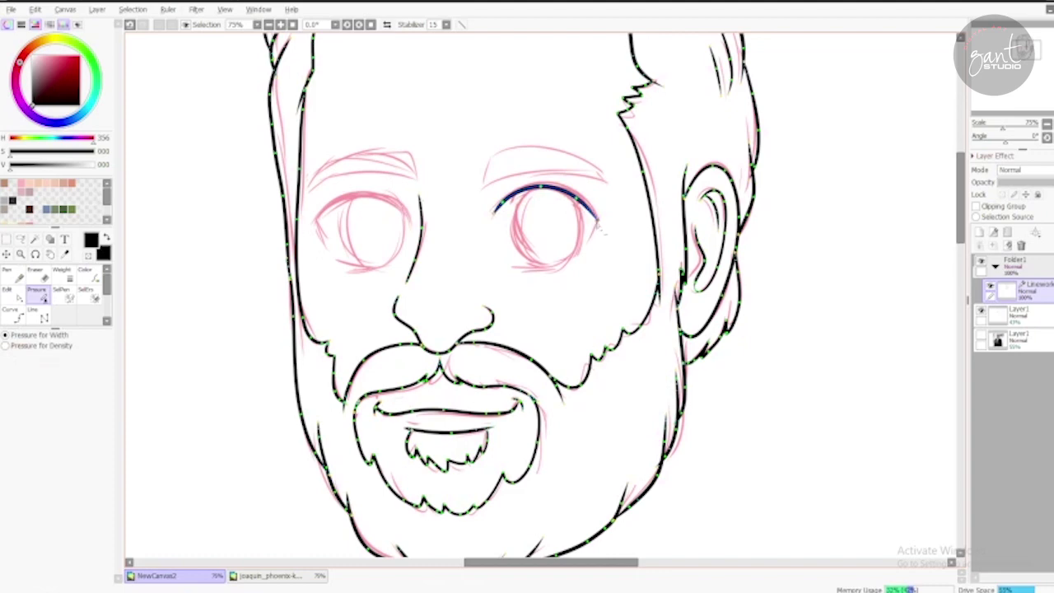
pyautogui.moveTo(584, 185)
pyautogui.mouseDown()
pyautogui.moveTo(559, 190)
pyautogui.moveTo(613, 221)
pyautogui.mouseUp()
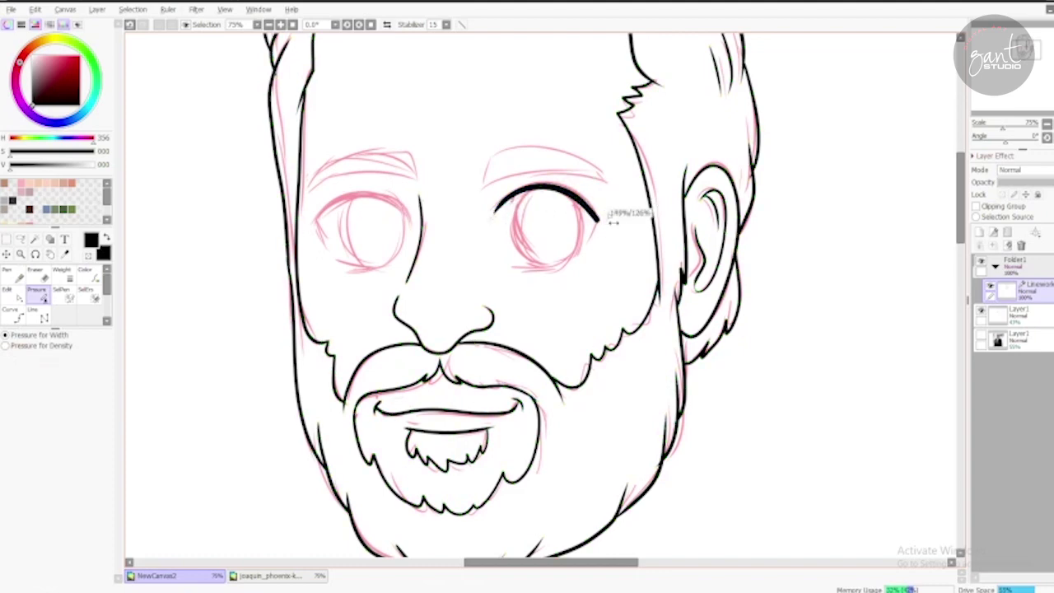
# Step: Ink the upper lid of the eye away from the ear and thicken its line by raising the point pressure
pyautogui.scroll(-1, 523, 218)
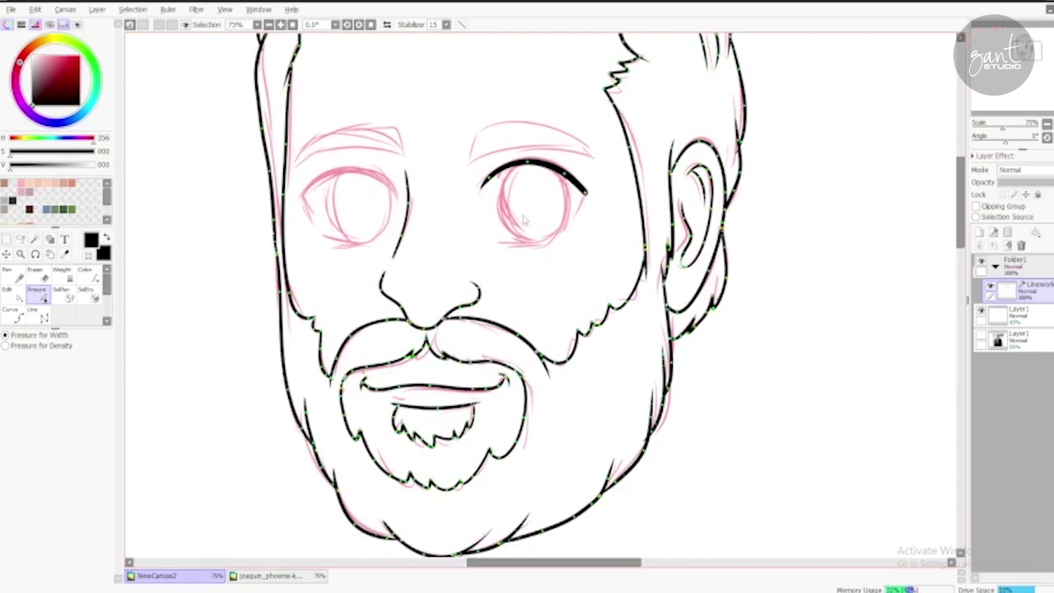
pyautogui.press('n')
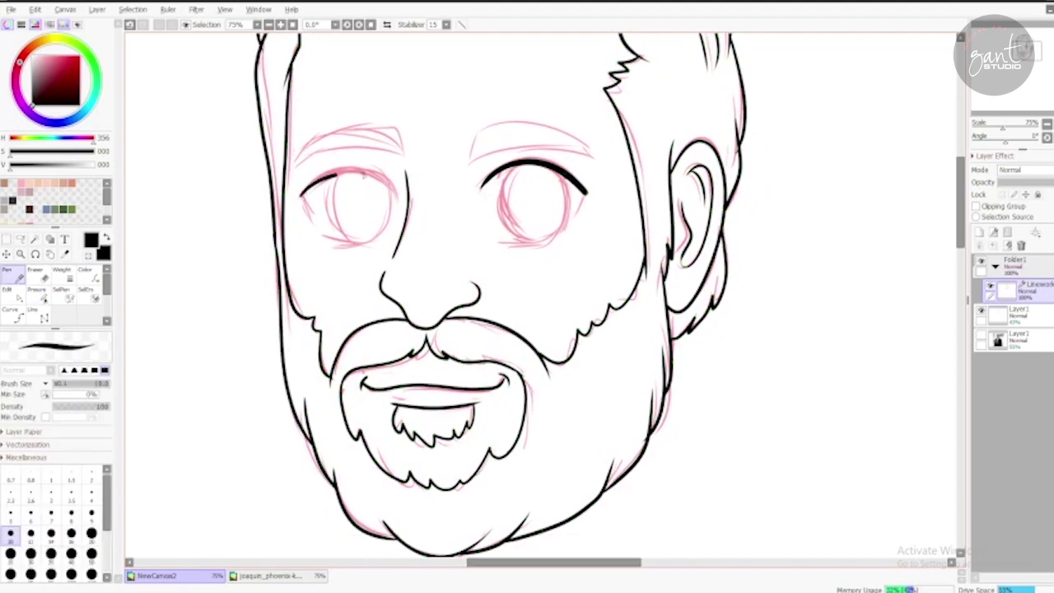
pyautogui.moveTo(303, 192); pyautogui.dragTo(397, 194)
pyautogui.hotkey('ctrl', 'z')
pyautogui.moveTo(302, 191); pyautogui.dragTo(395, 192)
pyautogui.press('ctrl')
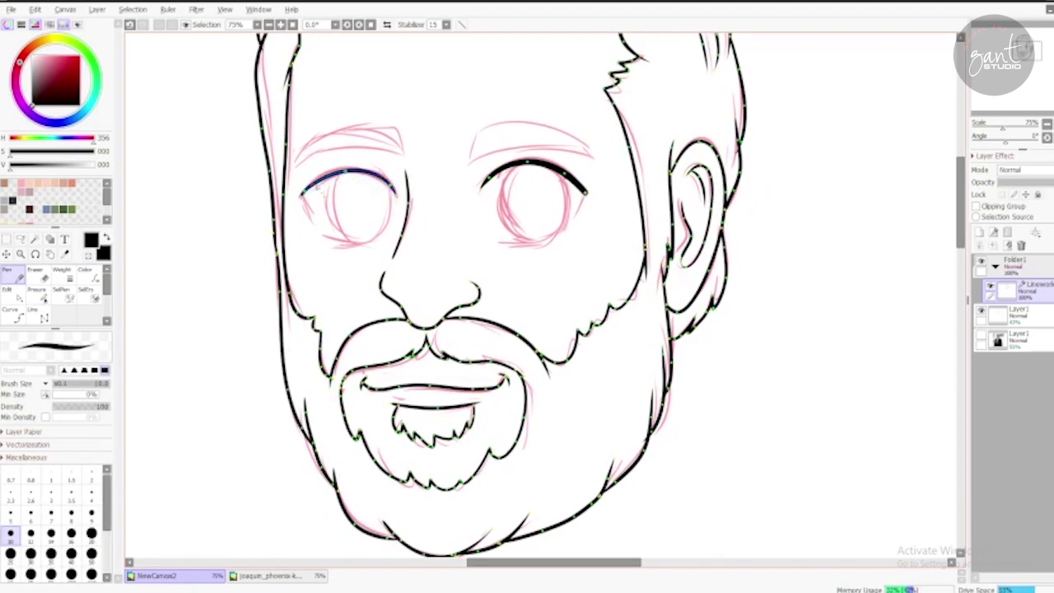
pyautogui.press('p')
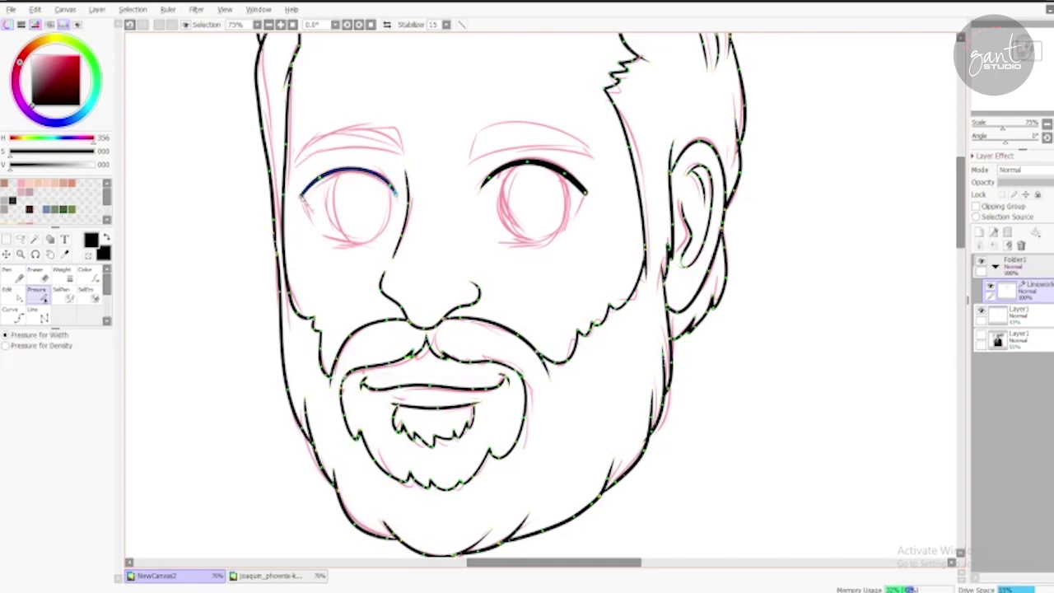
pyautogui.moveTo(304, 201)
pyautogui.mouseDown()
pyautogui.moveTo(400, 197)
pyautogui.moveTo(343, 202)
pyautogui.moveTo(383, 191)
pyautogui.mouseUp()
# Step: Ink the outer corners and short lower lid lines of both eyes
pyautogui.press('n')
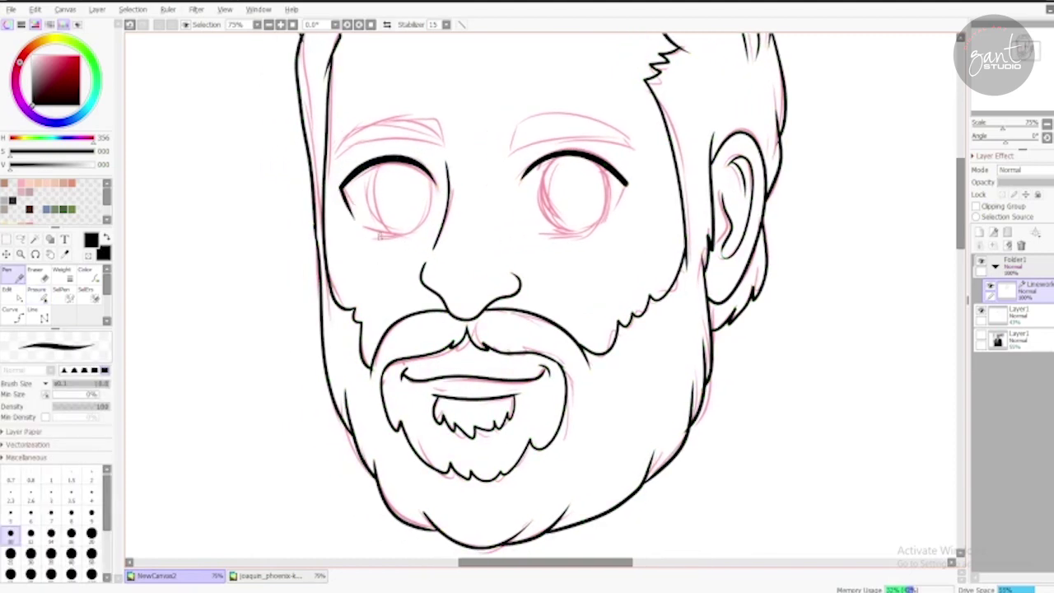
pyautogui.moveTo(363, 231)
pyautogui.mouseDown()
pyautogui.moveTo(424, 236)
pyautogui.moveTo(350, 238)
pyautogui.mouseUp()
pyautogui.moveTo(477, 218)
pyautogui.mouseDown()
pyautogui.moveTo(543, 219)
pyautogui.moveTo(493, 260)
pyautogui.mouseUp()
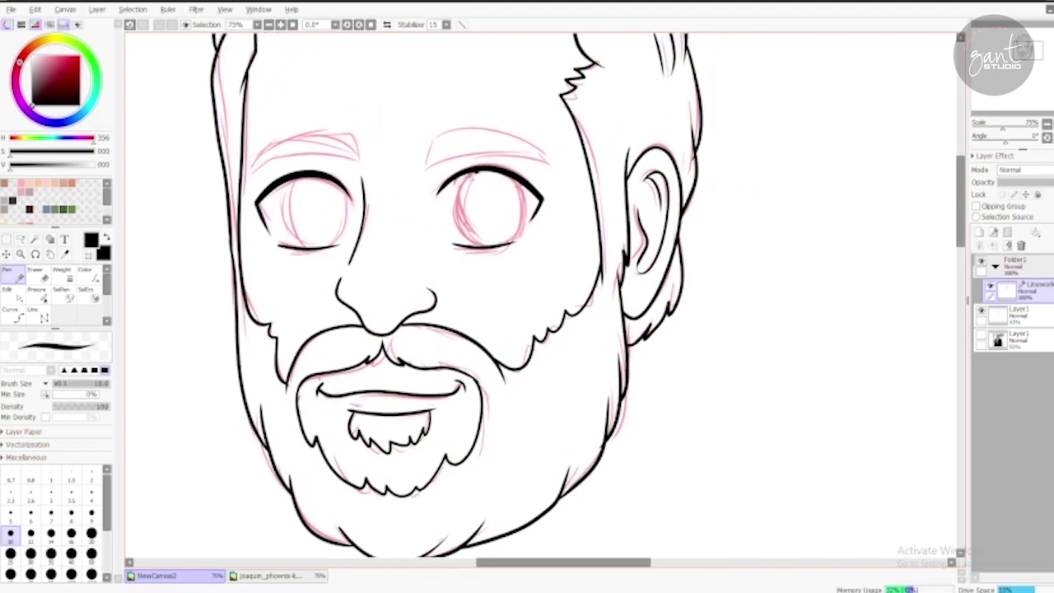
# Step: Ink the oval iris outlines in both eyes
pyautogui.moveTo(490, 169)
pyautogui.mouseDown()
pyautogui.moveTo(520, 201)
pyautogui.moveTo(494, 170)
pyautogui.mouseUp()
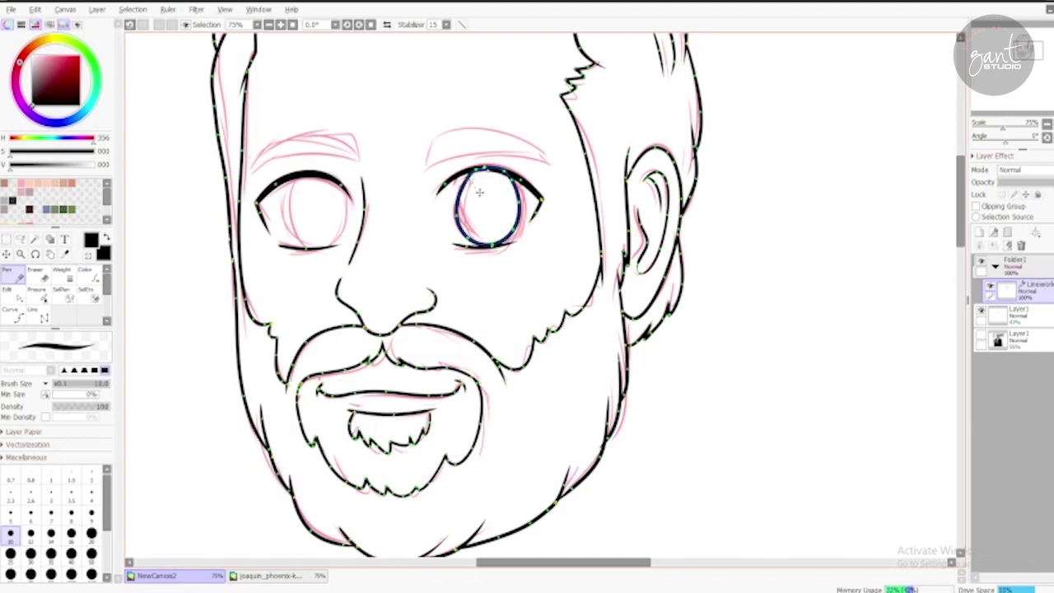
pyautogui.moveTo(471, 198); pyautogui.dragTo(521, 201)
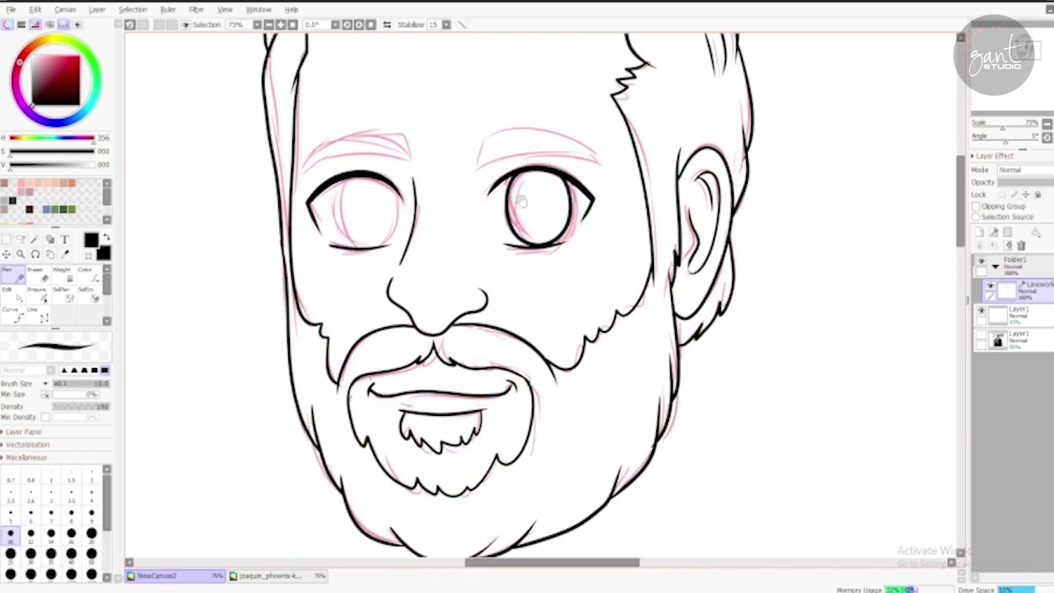
pyautogui.moveTo(341, 226); pyautogui.dragTo(394, 241)
# Step: Ink the thin crease above each upper lid and the outline of the eyebrow away from the ear
pyautogui.moveTo(397, 191)
pyautogui.mouseDown()
pyautogui.moveTo(436, 201)
pyautogui.moveTo(417, 190)
pyautogui.moveTo(431, 252)
pyautogui.moveTo(412, 188)
pyautogui.moveTo(438, 247)
pyautogui.moveTo(412, 188)
pyautogui.moveTo(395, 231)
pyautogui.moveTo(409, 276)
pyautogui.moveTo(491, 210)
pyautogui.moveTo(609, 200)
pyautogui.mouseUp()
pyautogui.hotkey('ctrl', 'z')
pyautogui.hotkey('ctrl', 'z')
pyautogui.hotkey('ctrl', 'z')
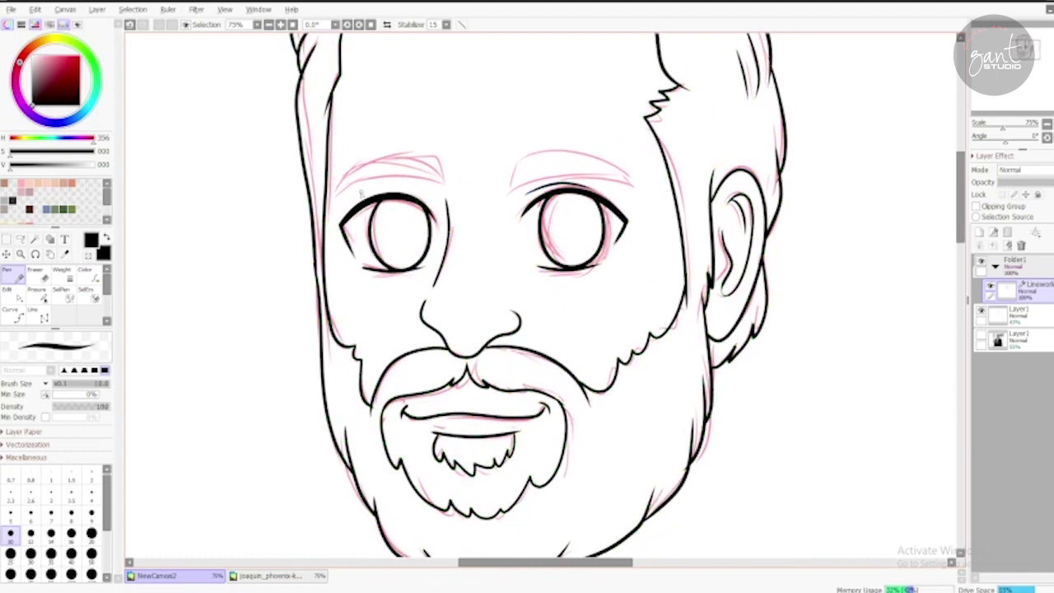
pyautogui.moveTo(412, 181); pyautogui.dragTo(466, 185)
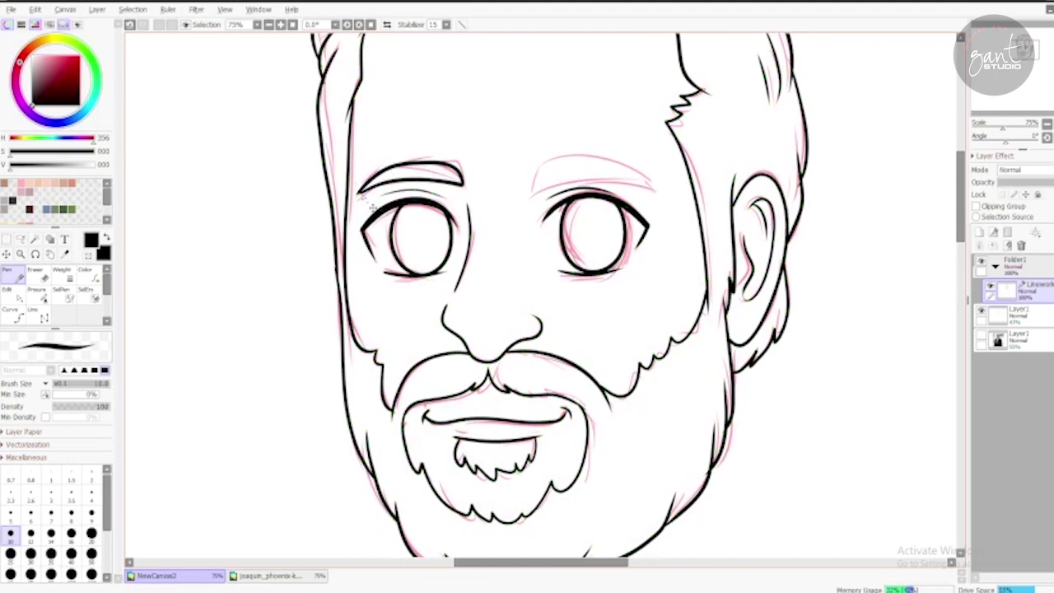
# Step: Ink the outline of the ear-side eyebrow, redoing strokes until its lower and upper edges follow the sketch
pyautogui.moveTo(371, 196); pyautogui.dragTo(270, 196)
pyautogui.moveTo(436, 198); pyautogui.dragTo(557, 198)
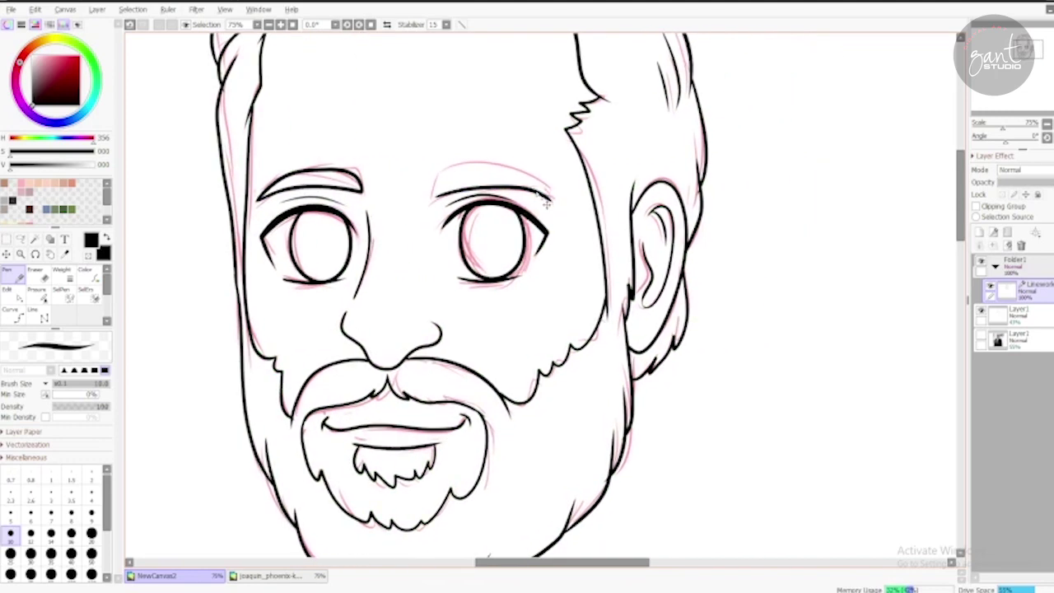
pyautogui.moveTo(437, 195); pyautogui.dragTo(527, 181)
pyautogui.hotkey('ctrl', 'z')
pyautogui.moveTo(437, 194); pyautogui.dragTo(550, 197)
pyautogui.hotkey('ctrl', 'z')
pyautogui.hotkey('ctrl', 'z')
pyautogui.moveTo(437, 174)
pyautogui.mouseDown()
pyautogui.moveTo(493, 169)
pyautogui.moveTo(550, 198)
pyautogui.mouseUp()
# Step: Hide the red sketch layer and show the photo layer at 100% opacity beneath the linework
pyautogui.moveTo(447, 224); pyautogui.dragTo(444, 306)
pyautogui.scroll(-3, 444, 306)
pyautogui.click(981, 311)
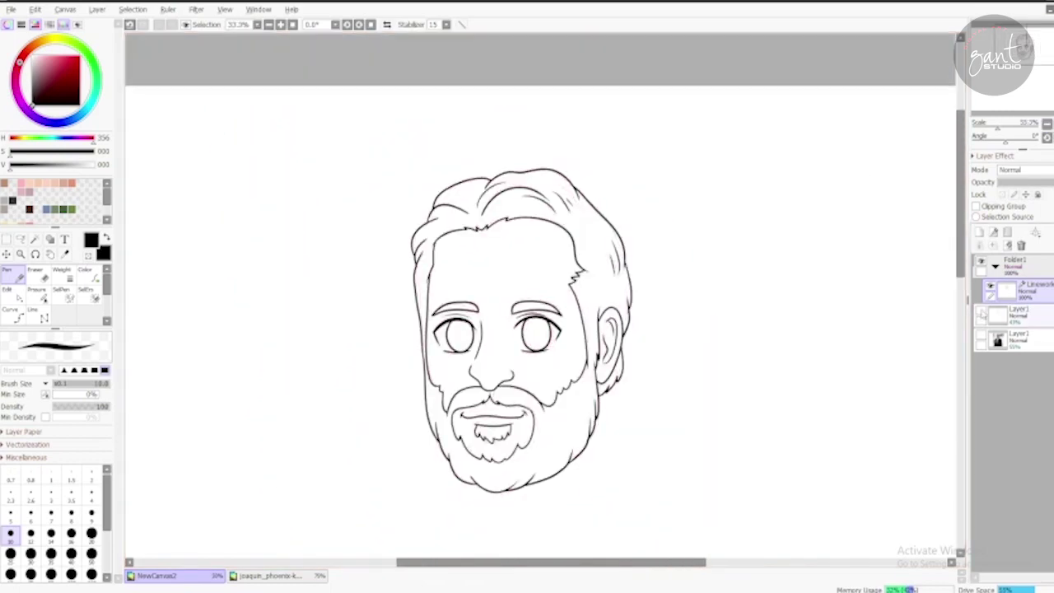
pyautogui.click(981, 338)
pyautogui.click(1017, 338)
pyautogui.moveTo(1006, 182); pyautogui.dragTo(1049, 189)
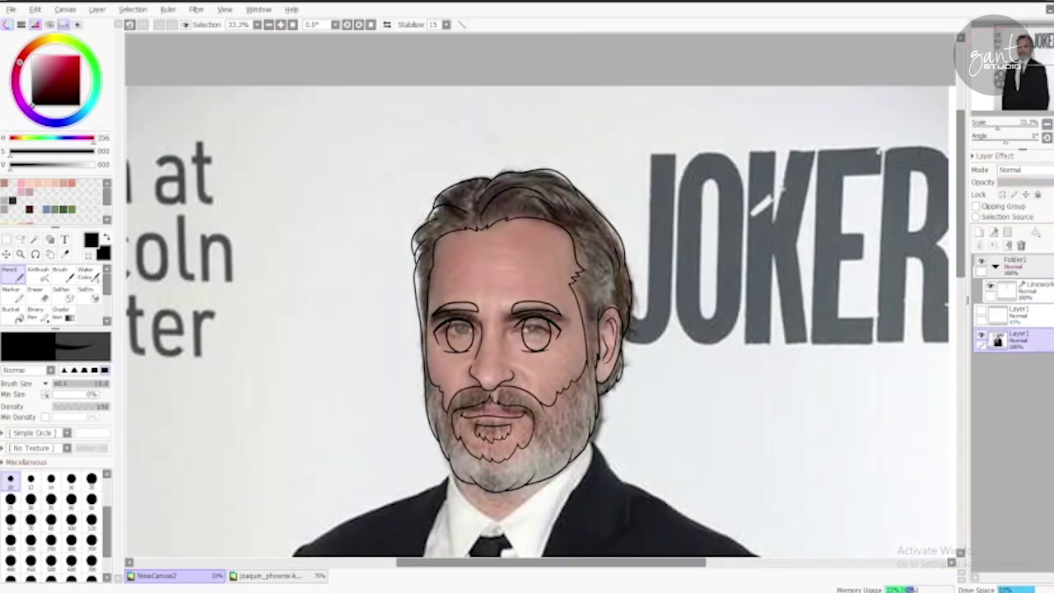
# Step: Hide the photo layer and add a new layer directly below the Linework layer inside Folder1
pyautogui.click(981, 338)
pyautogui.click(1021, 288)
pyautogui.click(979, 234)
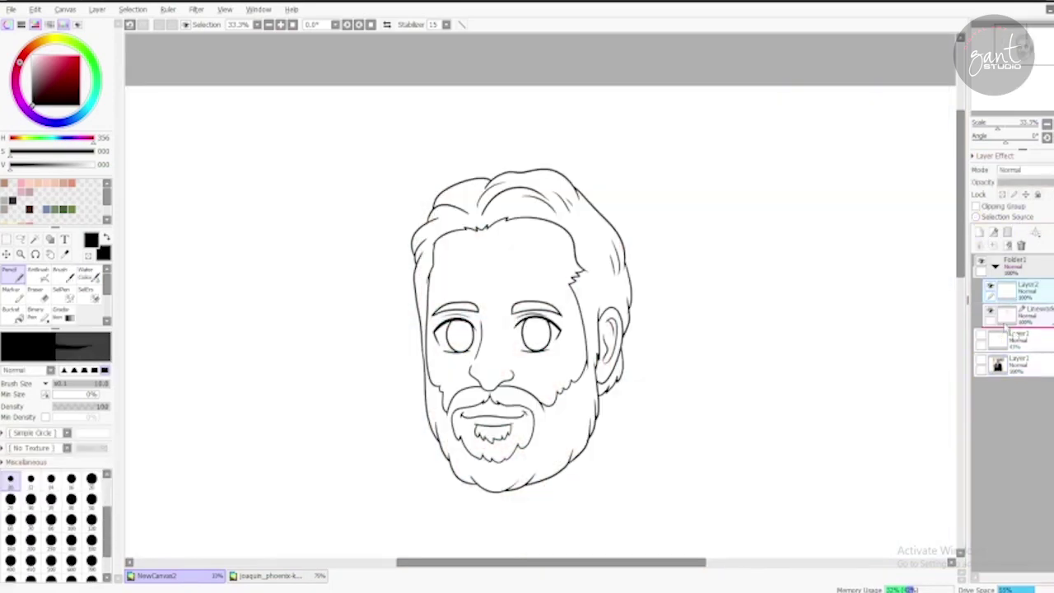
# Step: Select the face skin and the skin area around the mouth with the Magic Wand, excluding eyes, brows, hair and beard
pyautogui.moveTo(733, 258); pyautogui.dragTo(604, 231)
pyautogui.press('w')
pyautogui.click(388, 247)
pyautogui.click(362, 415)
pyautogui.click(491, 329)
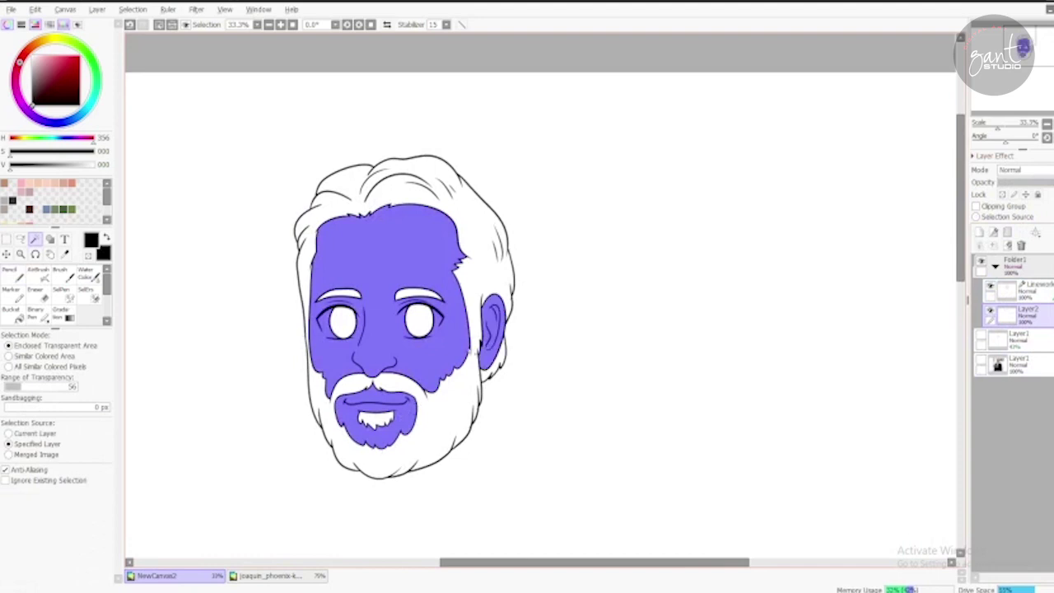
# Step: Fill the selected skin areas with a light peach colour using the Bucket
pyautogui.moveTo(576, 330); pyautogui.dragTo(644, 299)
pyautogui.click(61, 180)
pyautogui.click(12, 310)
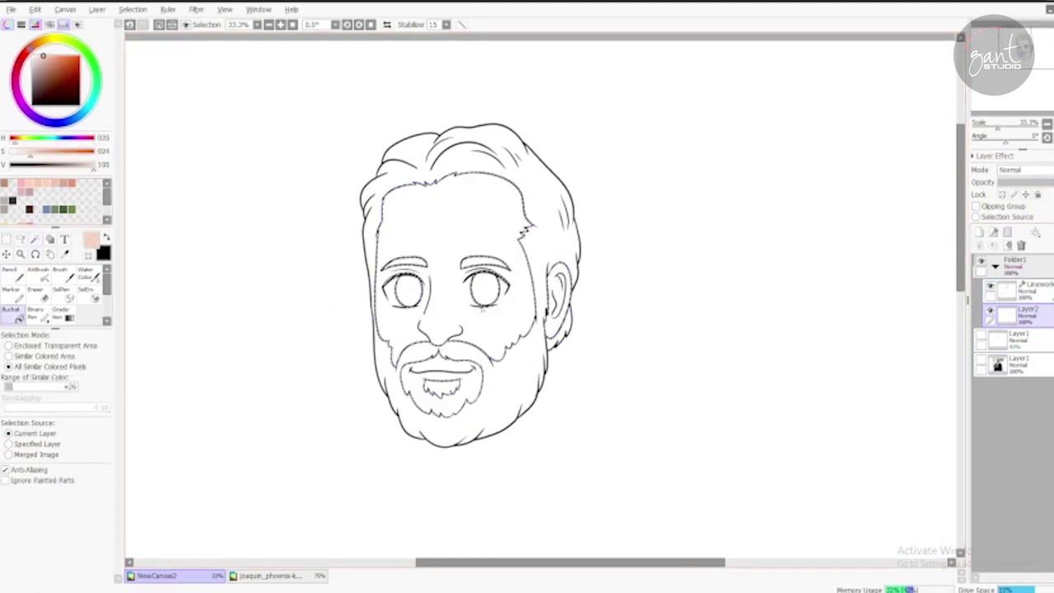
pyautogui.click(449, 214)
# Step: Add a new layer above the skin colour layer and clip it to that layer
pyautogui.moveTo(577, 330); pyautogui.dragTo(544, 316)
pyautogui.click(976, 206)
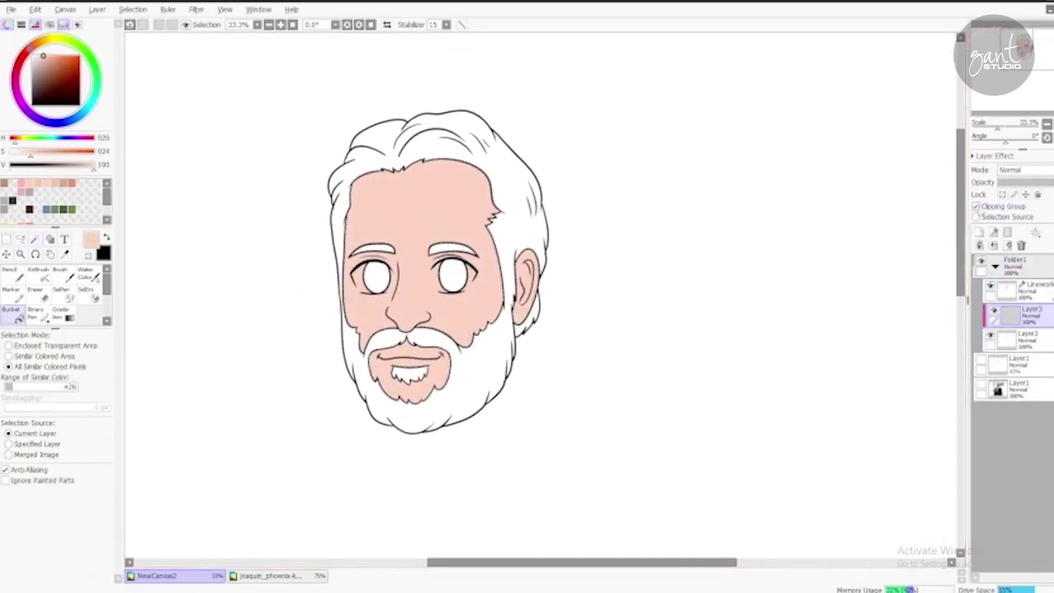
# Step: Set the clipped layer above the skin to Multiply and ready the Pencil with a muted pink shadow colour
pyautogui.click(1021, 171)
pyautogui.click(1010, 198)
pyautogui.click(12, 277)
pyautogui.click(46, 189)
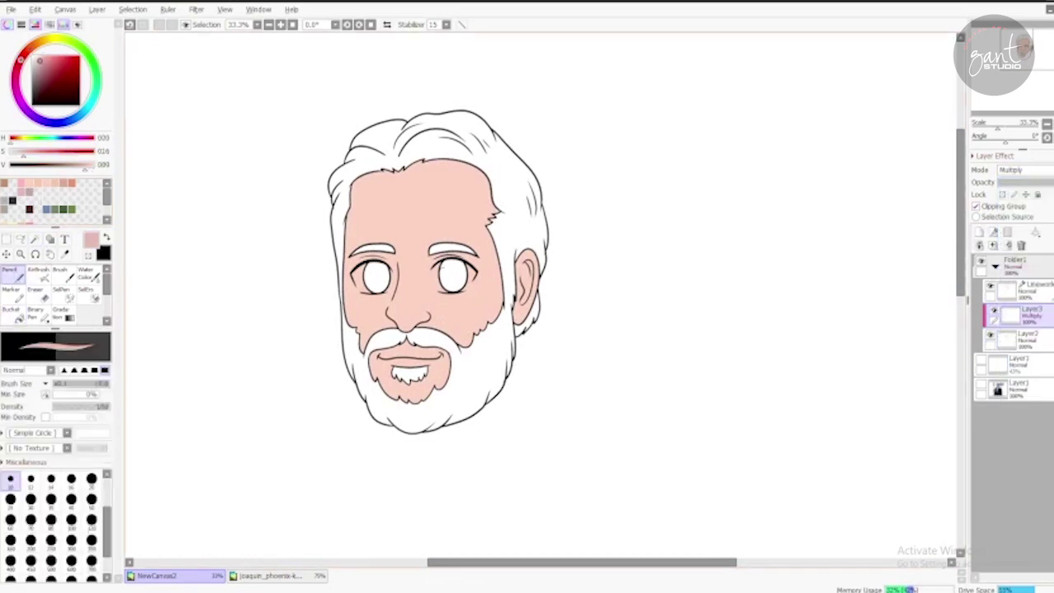
# Step: Enlarge the Pencil to size 40 and paint pink shadows along the hairline, face edges, eyelids, nose, mouth and inner ear
pyautogui.press(']')
pyautogui.press(']')
pyautogui.press(']')
pyautogui.press(']')
pyautogui.press(']')
pyautogui.press(']')
pyautogui.press(']')
pyautogui.press(']')
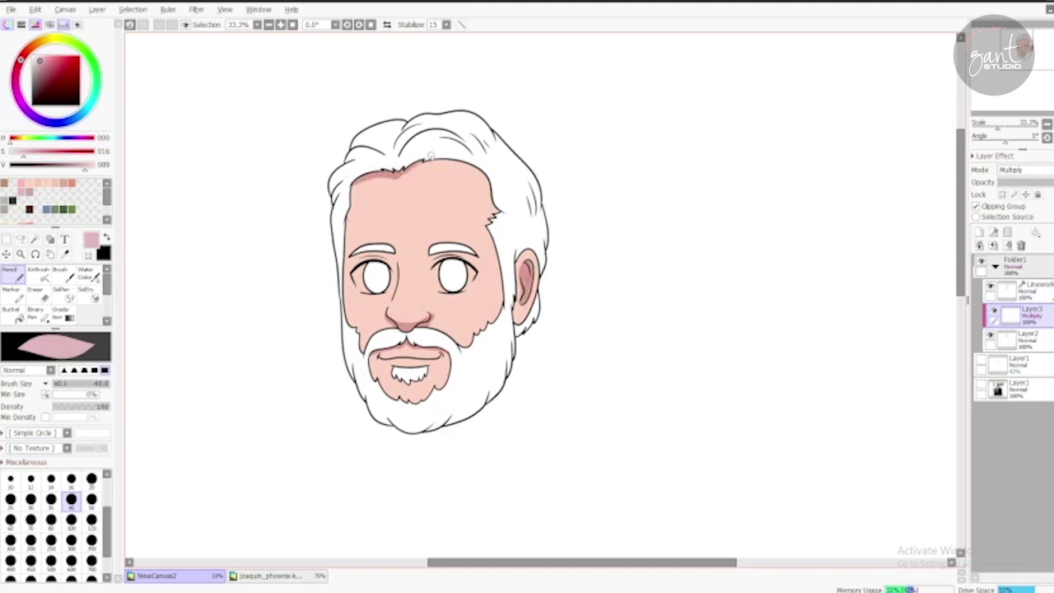
pyautogui.moveTo(463, 166); pyautogui.dragTo(495, 195)
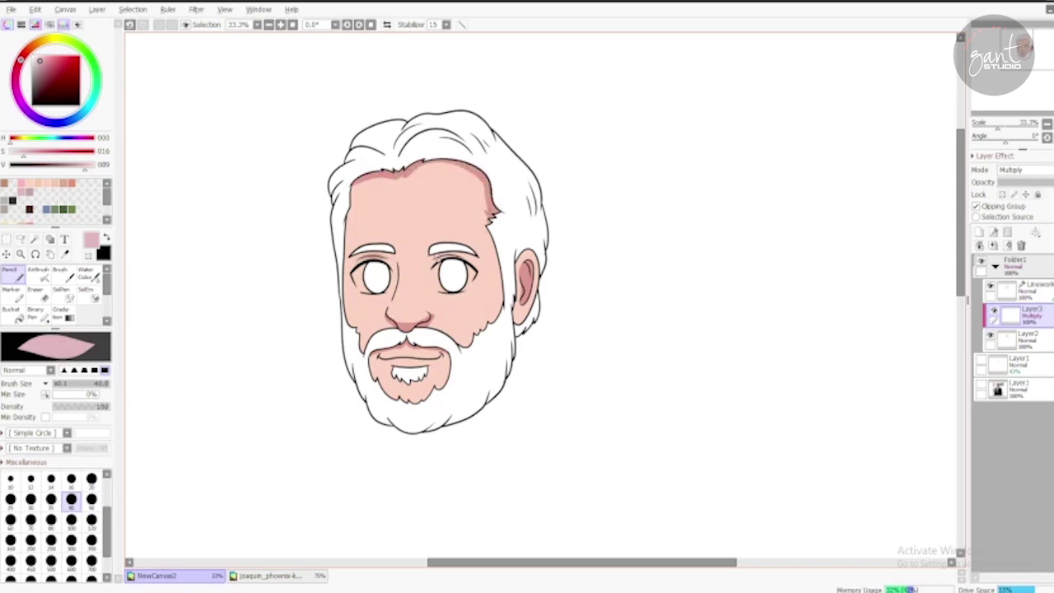
pyautogui.moveTo(427, 268); pyautogui.dragTo(394, 236)
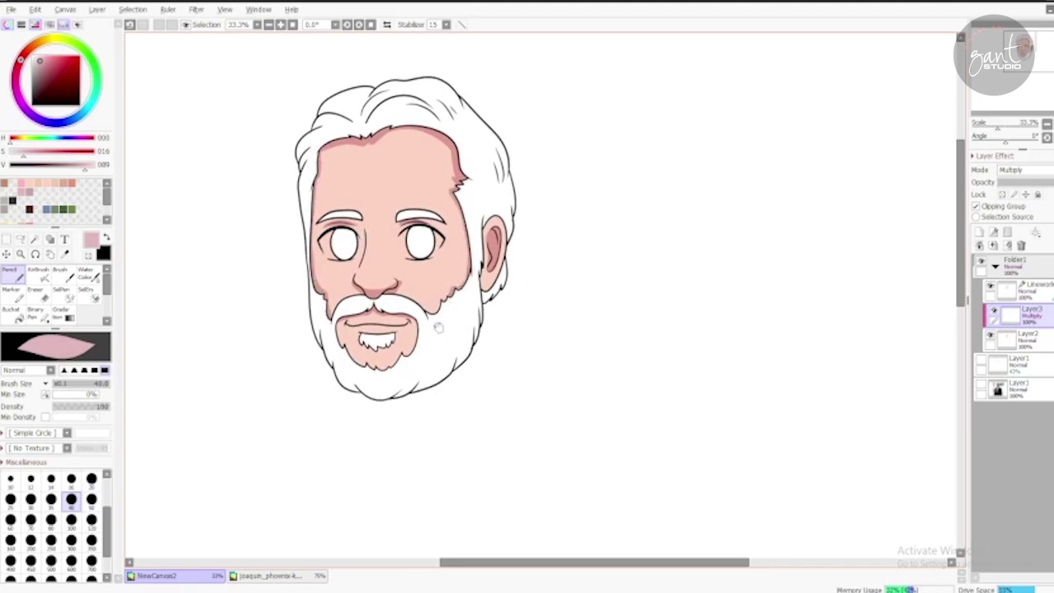
pyautogui.moveTo(438, 327)
pyautogui.mouseDown()
pyautogui.moveTo(466, 326)
pyautogui.moveTo(428, 350)
pyautogui.moveTo(417, 402)
pyautogui.mouseUp()
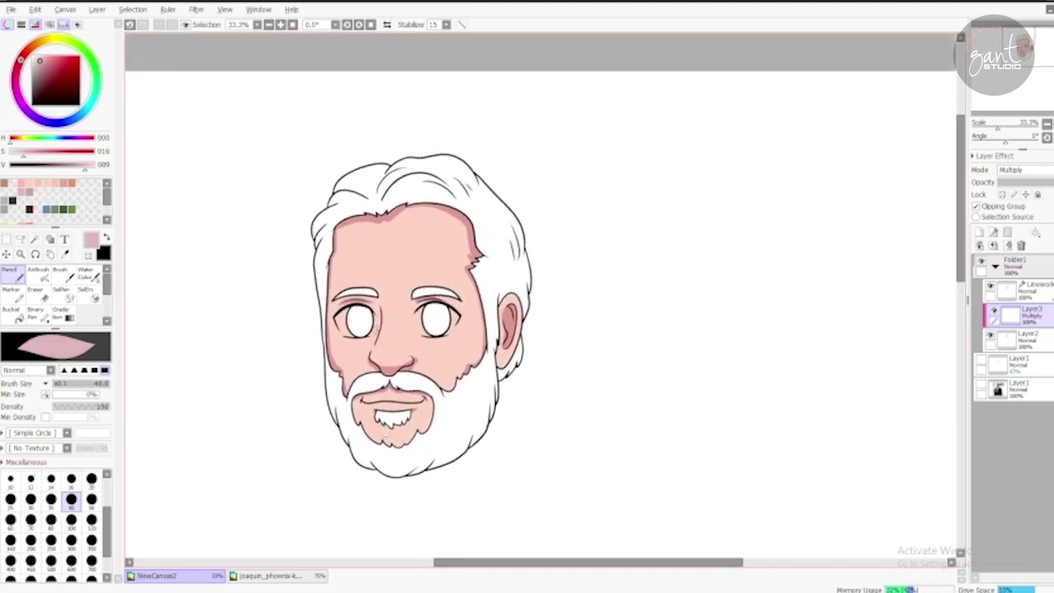
# Step: Airbrush a soft pink blush on both cheeks and the nose using brush size 200
pyautogui.click(89, 279)
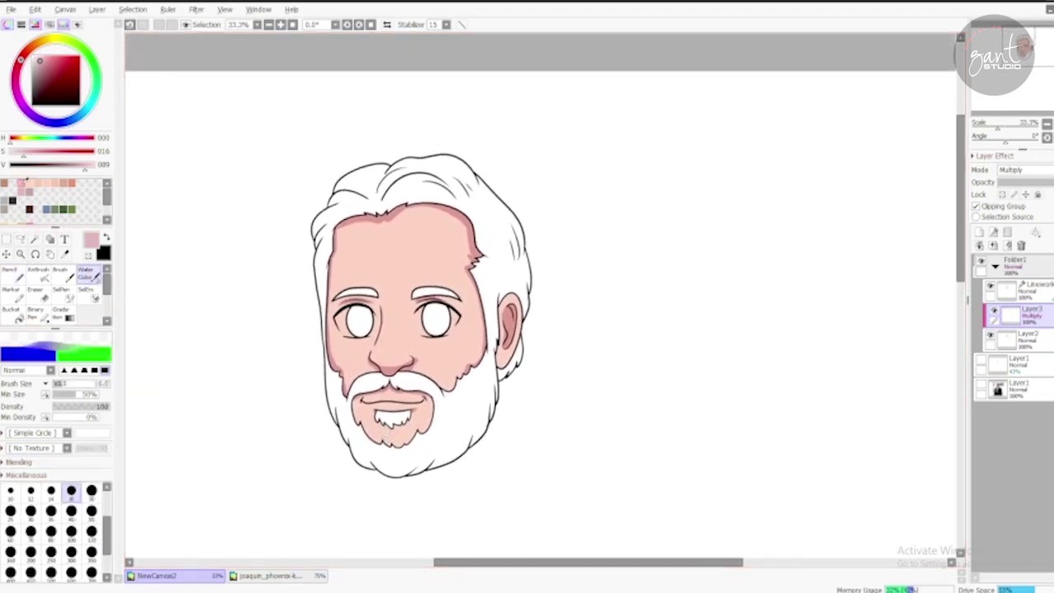
pyautogui.click(38, 272)
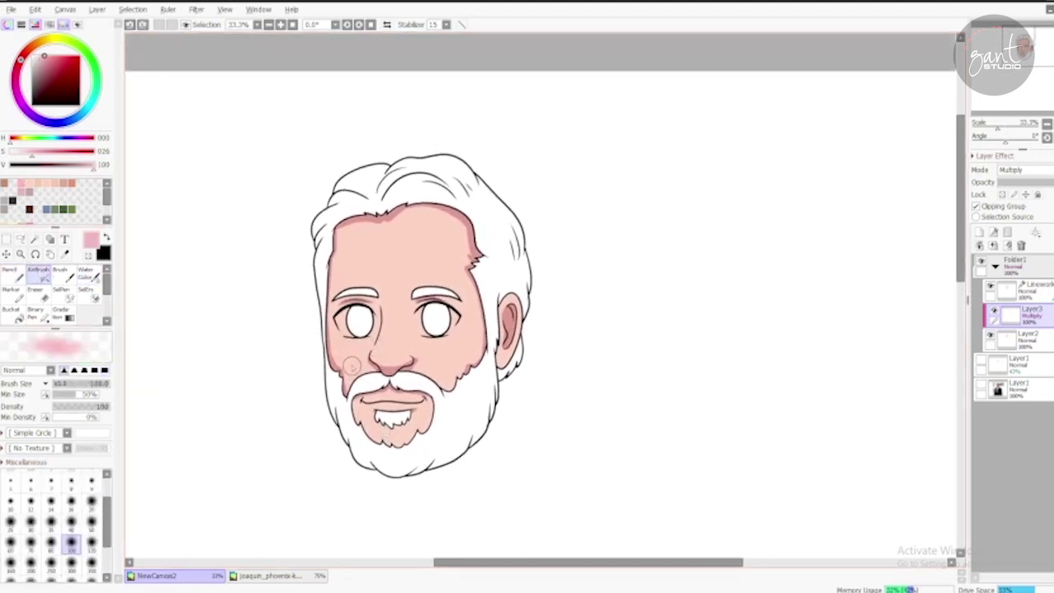
pyautogui.press(']')
pyautogui.press(']')
pyautogui.press(']')
pyautogui.moveTo(420, 346)
pyautogui.mouseDown()
pyautogui.moveTo(455, 350)
pyautogui.moveTo(342, 345)
pyautogui.moveTo(436, 351)
pyautogui.moveTo(459, 328)
pyautogui.moveTo(425, 341)
pyautogui.moveTo(447, 257)
pyautogui.mouseUp()
# Step: Add a new clipped layer above the skin shadow layer and set its blending mode to Shine
pyautogui.click(979, 233)
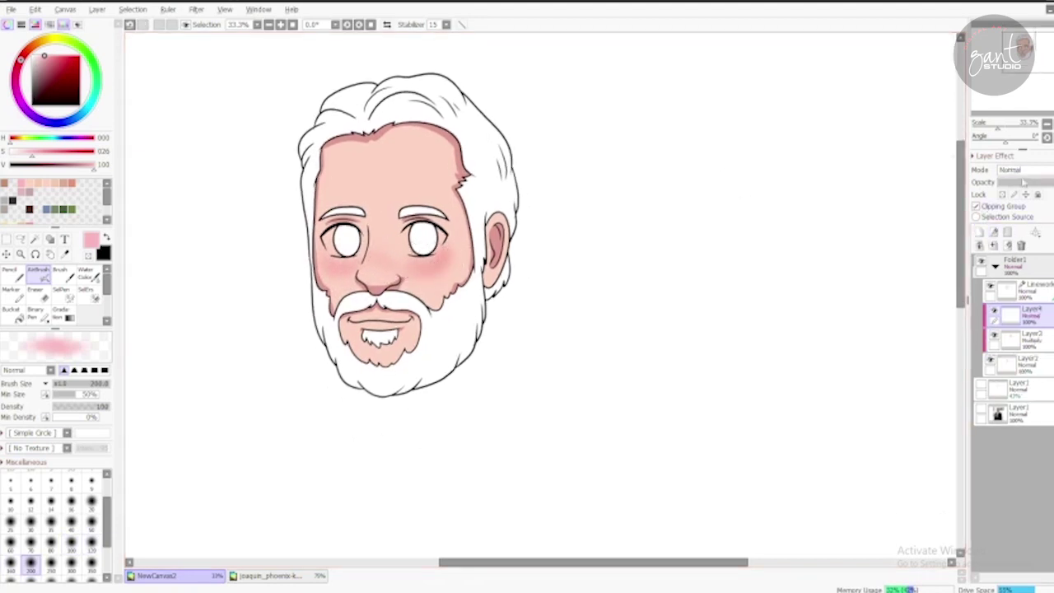
pyautogui.click(1022, 170)
pyautogui.click(1025, 252)
# Step: Paint highlights on the nose bridge, nose tip and both cheeks using the Pencil with a near-black colour
pyautogui.hotkey('ctrl', '+')
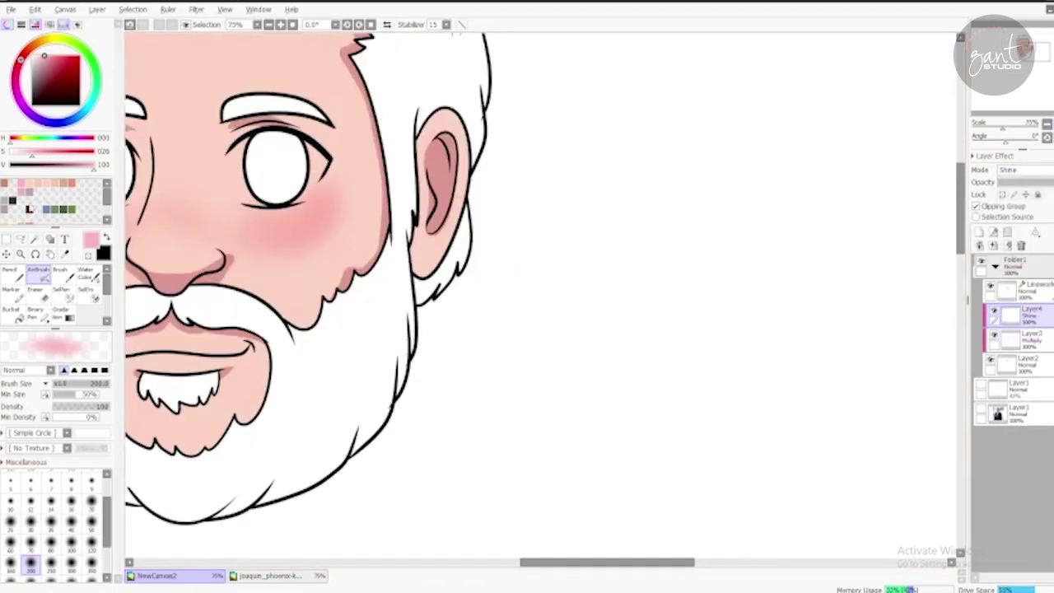
pyautogui.click(29, 208)
pyautogui.click(9, 272)
pyautogui.moveTo(272, 252); pyautogui.dragTo(367, 305)
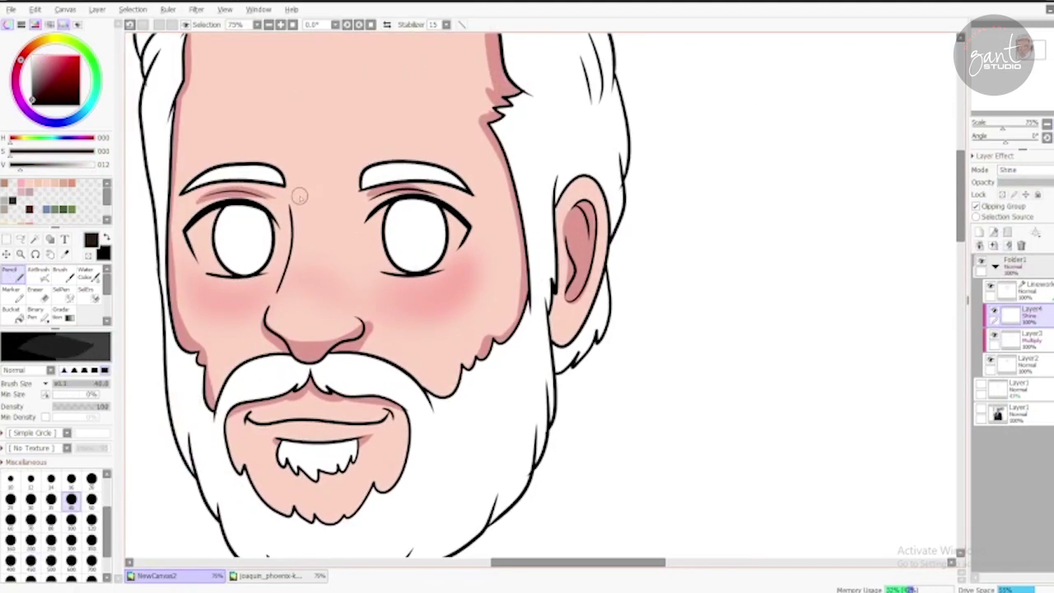
pyautogui.moveTo(299, 195); pyautogui.dragTo(295, 249)
pyautogui.moveTo(301, 329); pyautogui.dragTo(328, 328)
pyautogui.moveTo(297, 269); pyautogui.dragTo(311, 348)
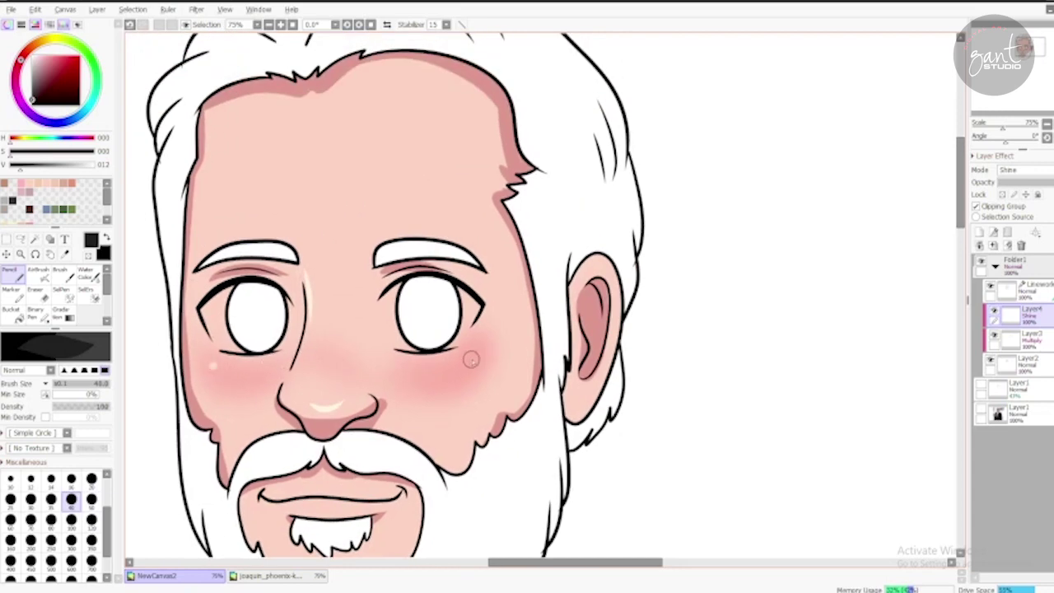
pyautogui.moveTo(411, 399); pyautogui.dragTo(537, 313)
# Step: Select the hair, eyebrows, moustache and beard with the Magic Wand, including the hair behind the ear
pyautogui.scroll(-2, 609, 324)
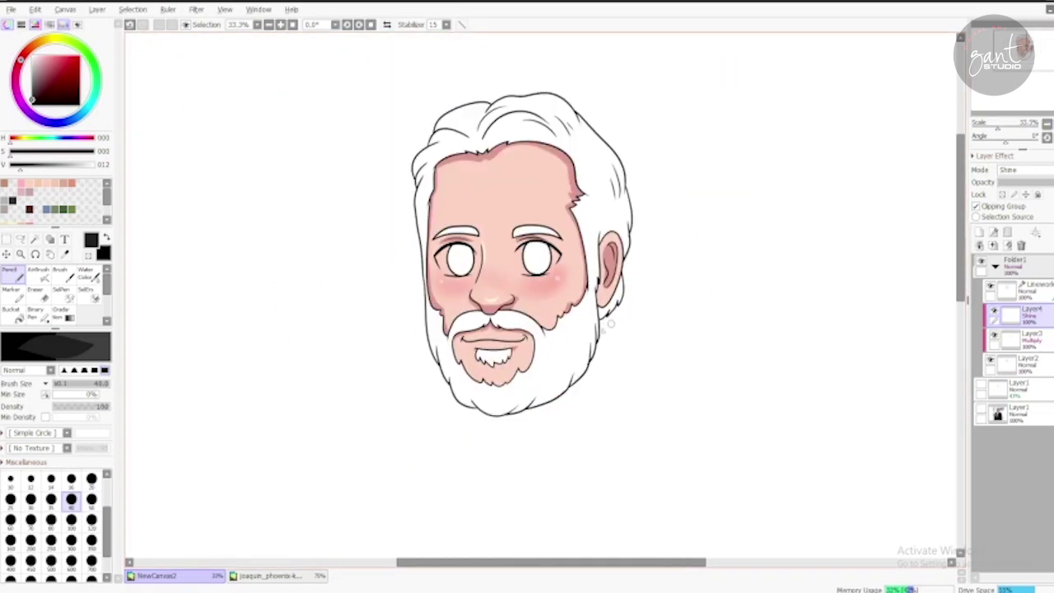
pyautogui.press('w')
pyautogui.click(574, 351)
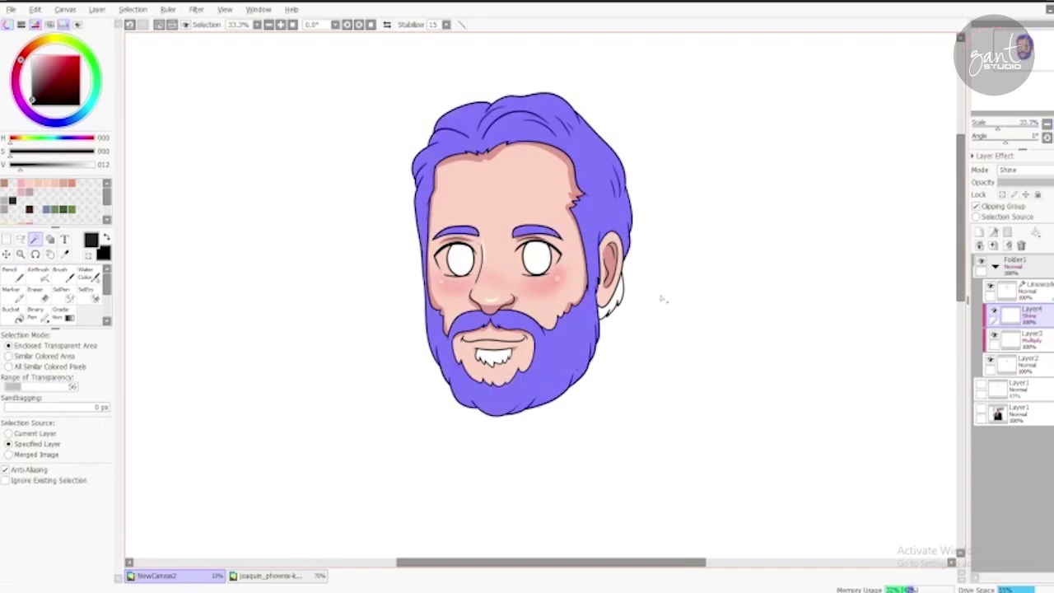
pyautogui.keyDown('shift'); pyautogui.click(614, 298); pyautogui.keyUp('shift')
# Step: Sample the hair colour from the photo and fill the selected hair and beard dark brown on a new layer
pyautogui.click(981, 409)
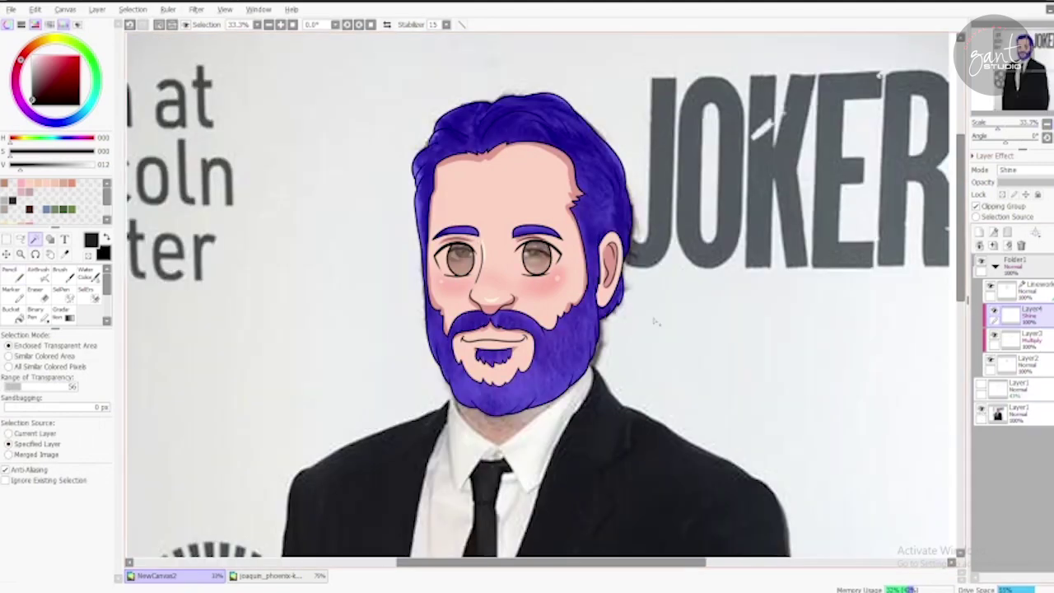
pyautogui.click(10, 309)
pyautogui.keyDown('alt'); pyautogui.click(520, 125); pyautogui.keyUp('alt')
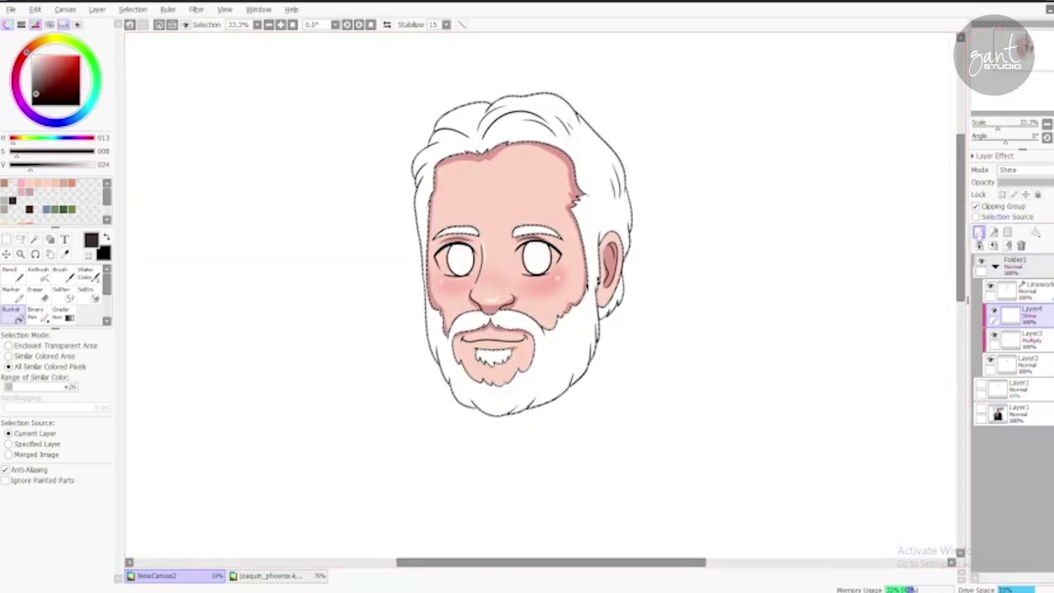
pyautogui.click(535, 132)
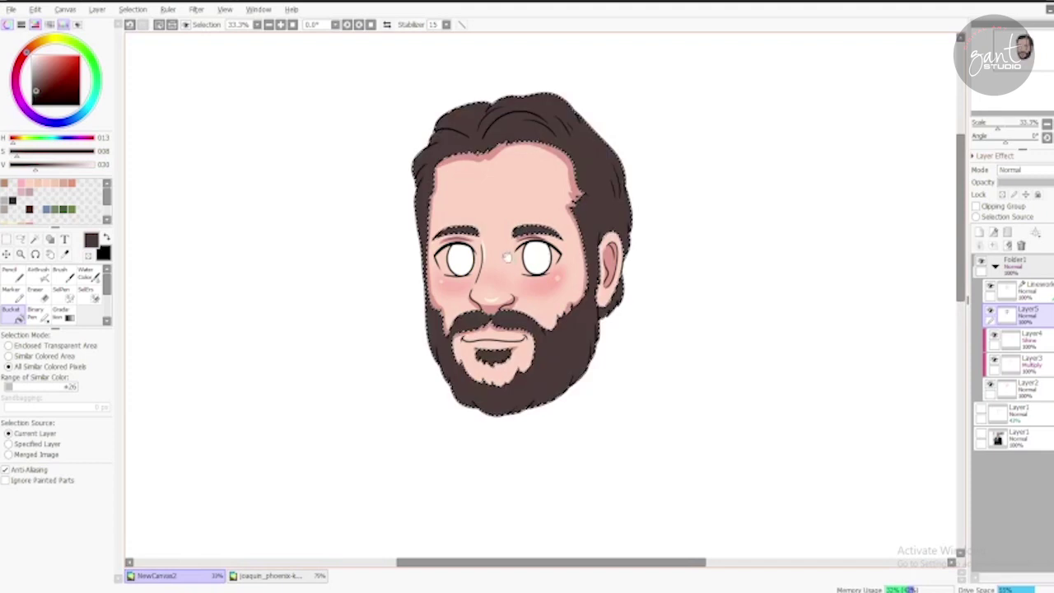
# Step: Airbrush light greyish-brown fades onto the lower beard and the sides of the hair, and clear the selection
pyautogui.moveTo(328, 366); pyautogui.dragTo(238, 296)
pyautogui.keyDown('alt'); pyautogui.click(237, 297); pyautogui.keyUp('alt')
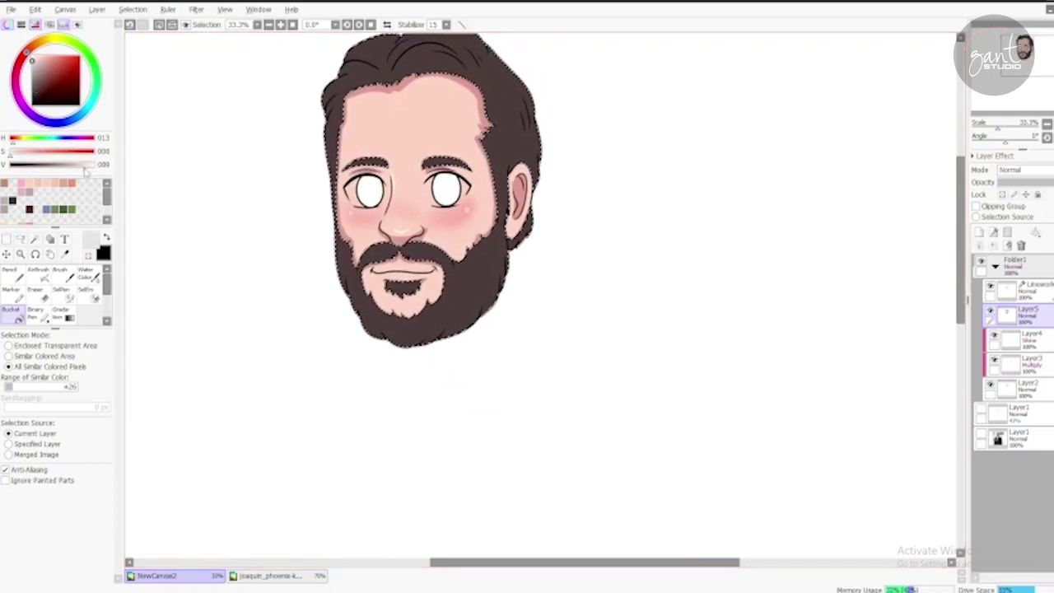
pyautogui.press('v')
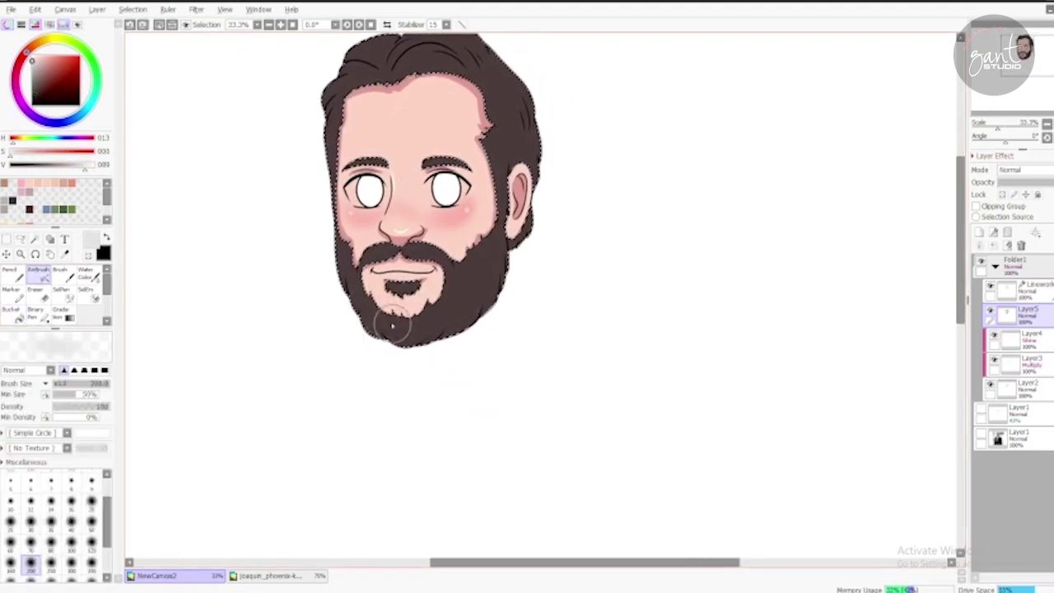
pyautogui.click(35, 91)
pyautogui.click(72, 165)
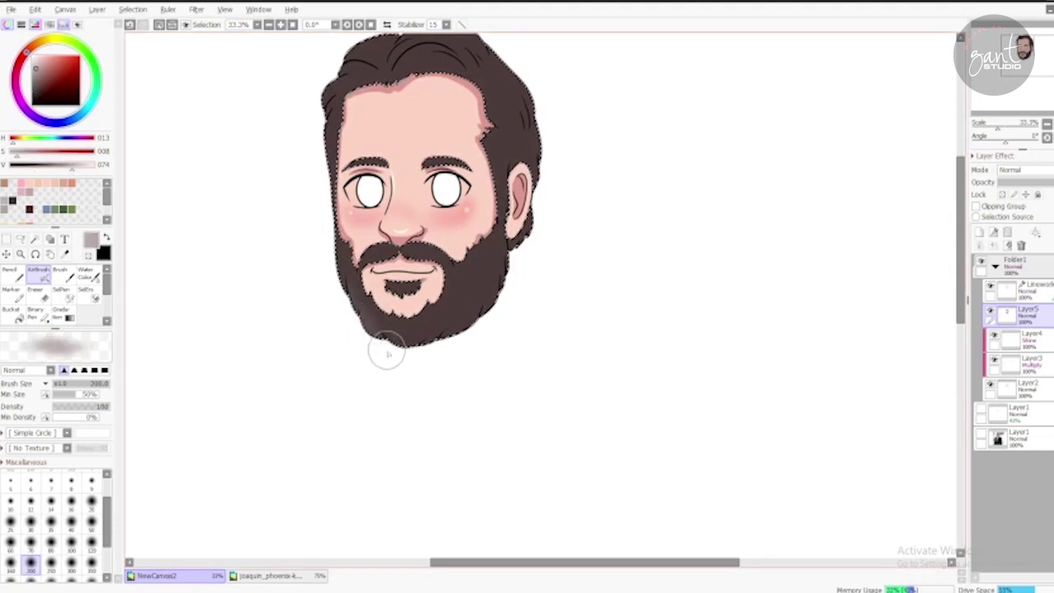
pyautogui.moveTo(366, 323); pyautogui.dragTo(375, 324)
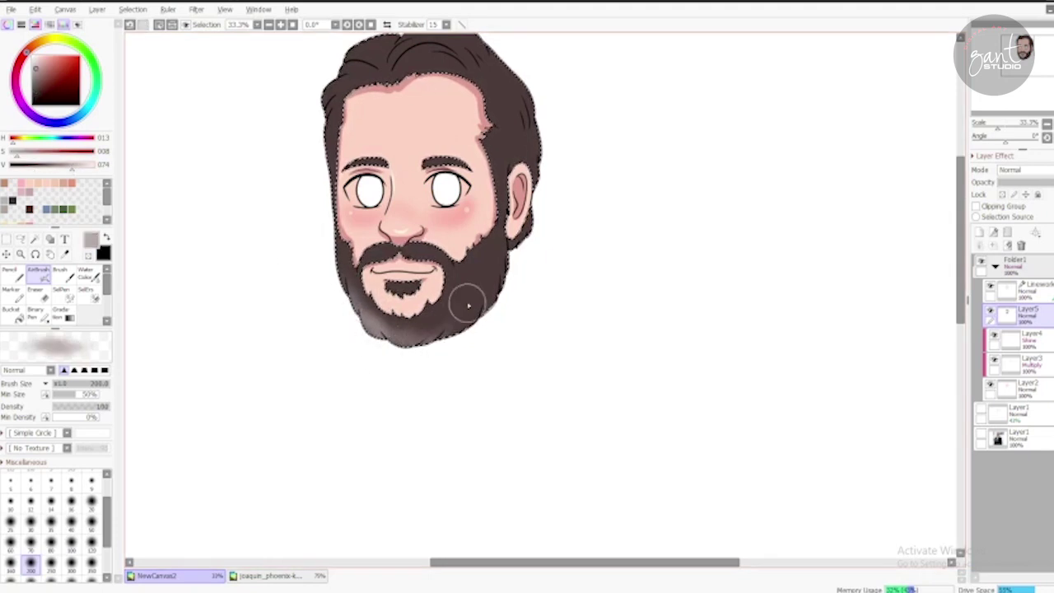
pyautogui.moveTo(468, 306)
pyautogui.mouseDown()
pyautogui.moveTo(413, 347)
pyautogui.moveTo(451, 331)
pyautogui.moveTo(492, 272)
pyautogui.moveTo(441, 314)
pyautogui.moveTo(394, 328)
pyautogui.mouseUp()
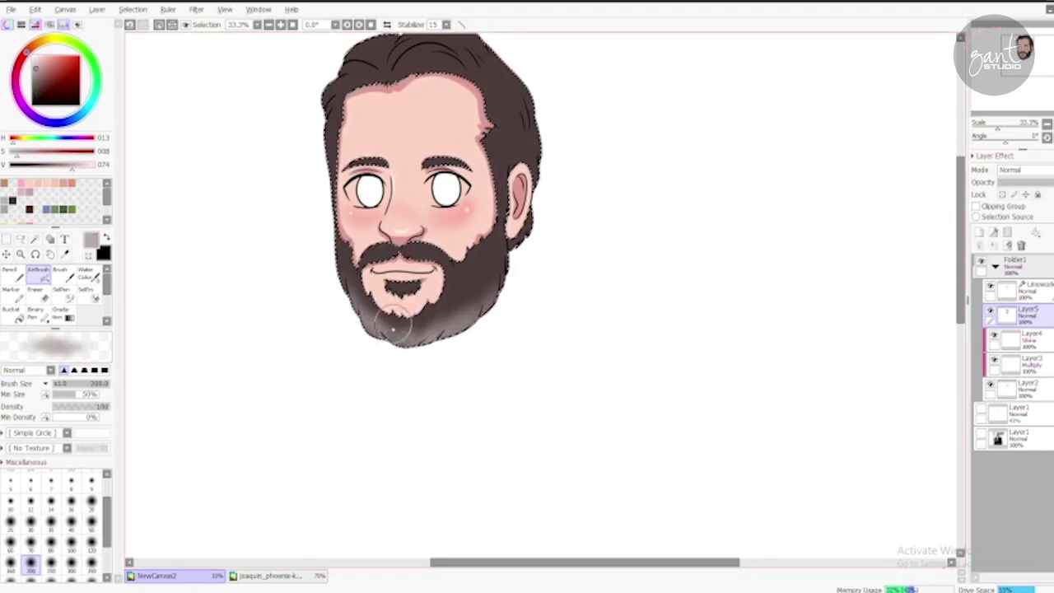
pyautogui.moveTo(325, 128)
pyautogui.mouseDown()
pyautogui.moveTo(375, 179)
pyautogui.moveTo(423, 113)
pyautogui.moveTo(541, 129)
pyautogui.mouseUp()
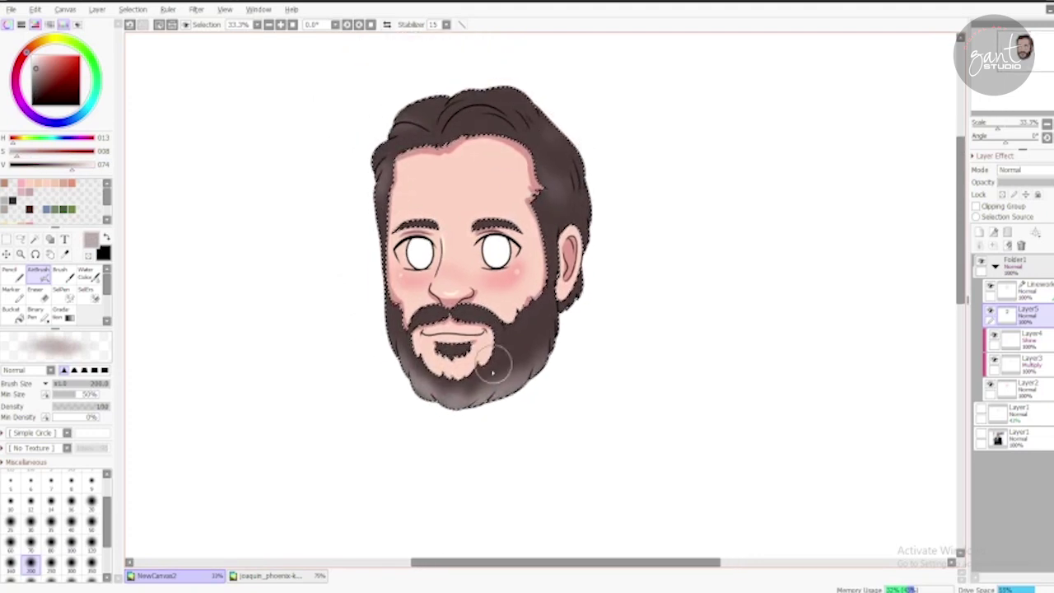
pyautogui.moveTo(493, 362)
pyautogui.mouseDown()
pyautogui.moveTo(463, 424)
pyautogui.moveTo(452, 402)
pyautogui.moveTo(420, 395)
pyautogui.moveTo(477, 413)
pyautogui.moveTo(527, 384)
pyautogui.moveTo(483, 411)
pyautogui.moveTo(385, 381)
pyautogui.mouseUp()
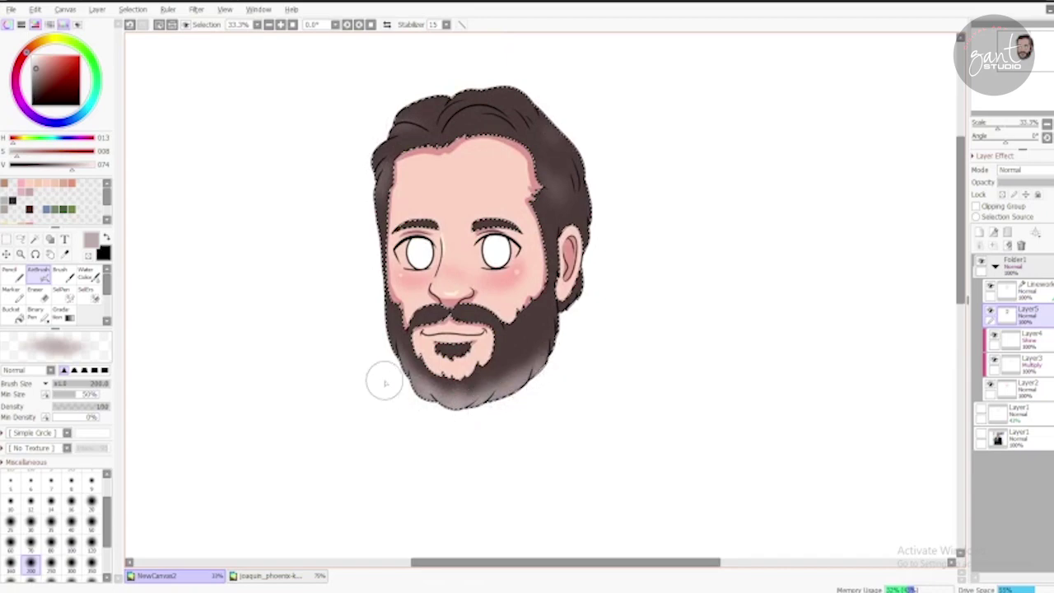
pyautogui.hotkey('ctrl', 'd')
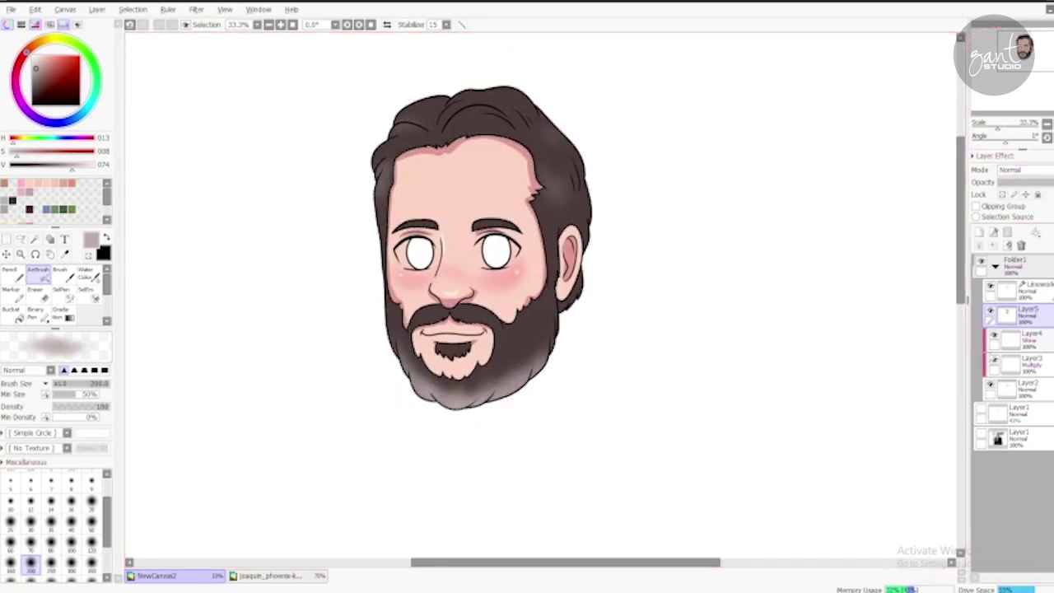
# Step: Compare the coloured head with the reference photo by toggling the photo layer and the artwork folder
pyautogui.click(982, 435)
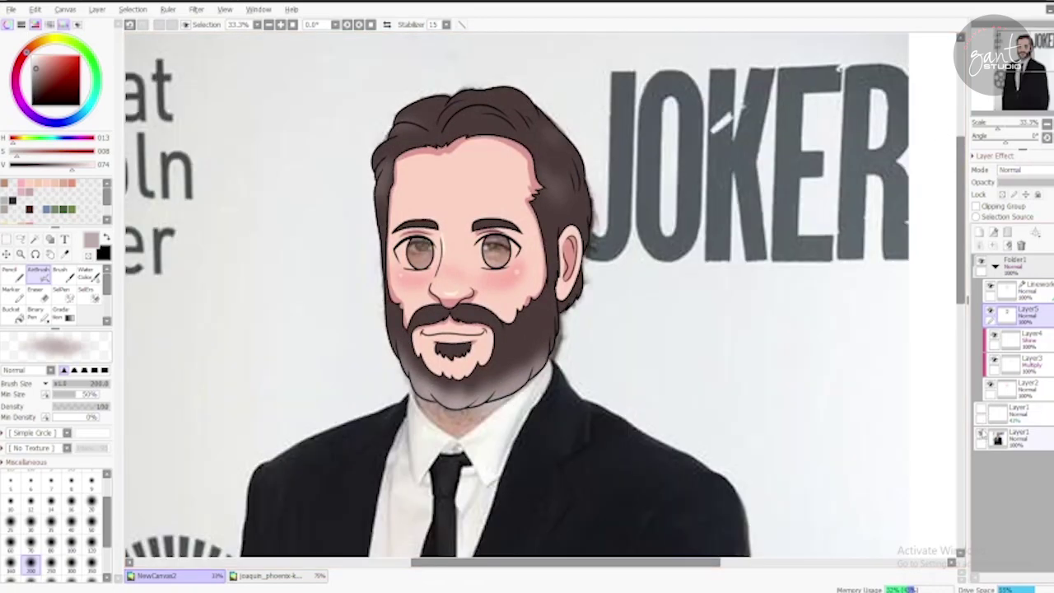
pyautogui.click(981, 262)
pyautogui.click(980, 262)
pyautogui.click(981, 435)
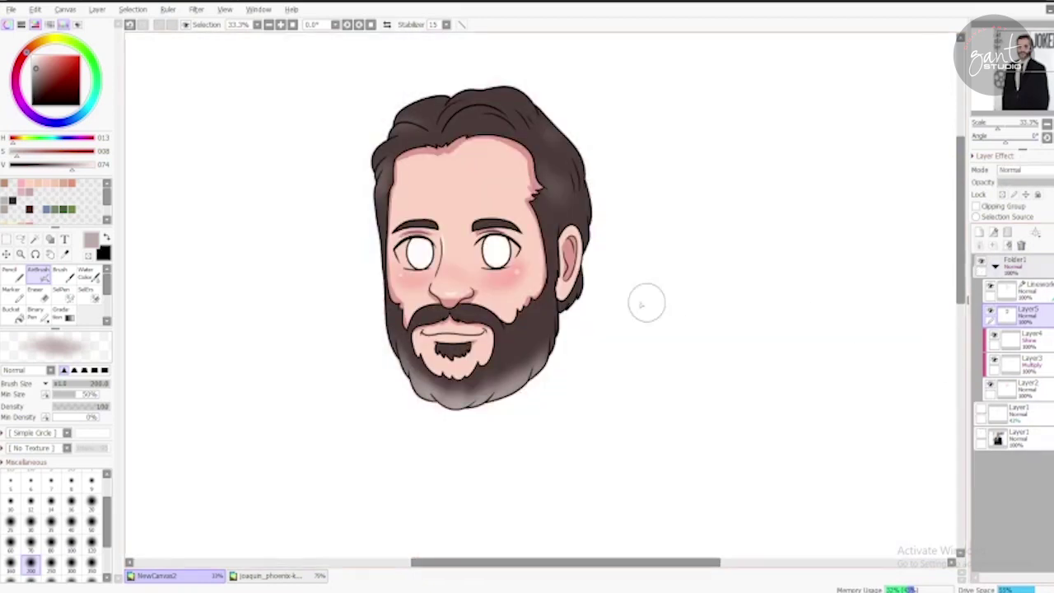
# Step: Draw short black crease lines beneath both eyes on the Linework layer
pyautogui.scroll(3, 939, 308)
pyautogui.click(1025, 288)
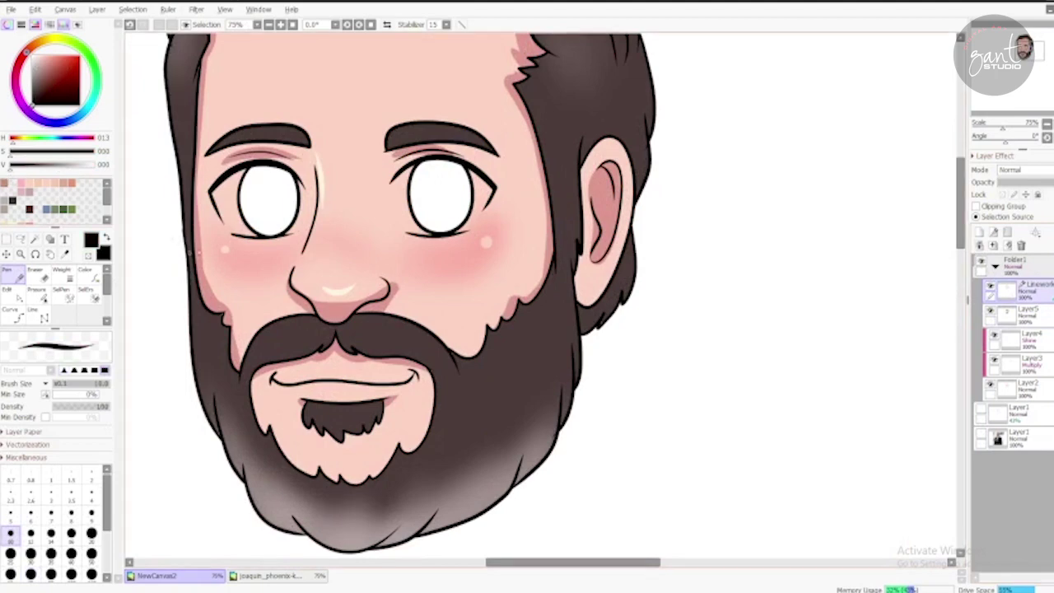
pyautogui.hotkey('ctrl', 'z')
pyautogui.moveTo(382, 251); pyautogui.dragTo(551, 332)
# Step: Select both irises with the Magic Wand and fill them with muted olive green on the hair colour layer
pyautogui.press('w')
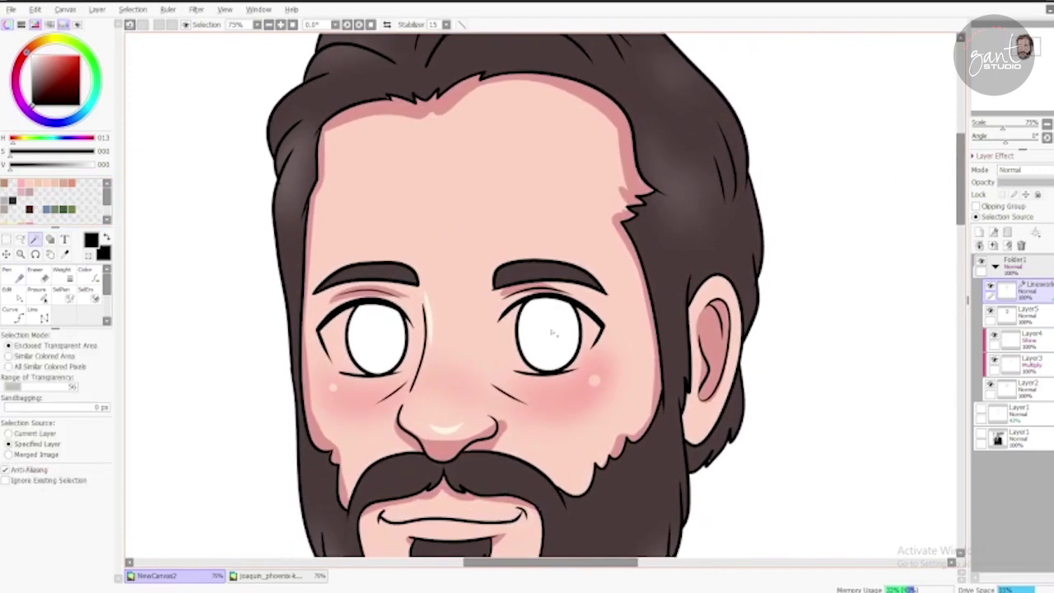
pyautogui.click(552, 332)
pyautogui.click(375, 338)
pyautogui.click(1021, 311)
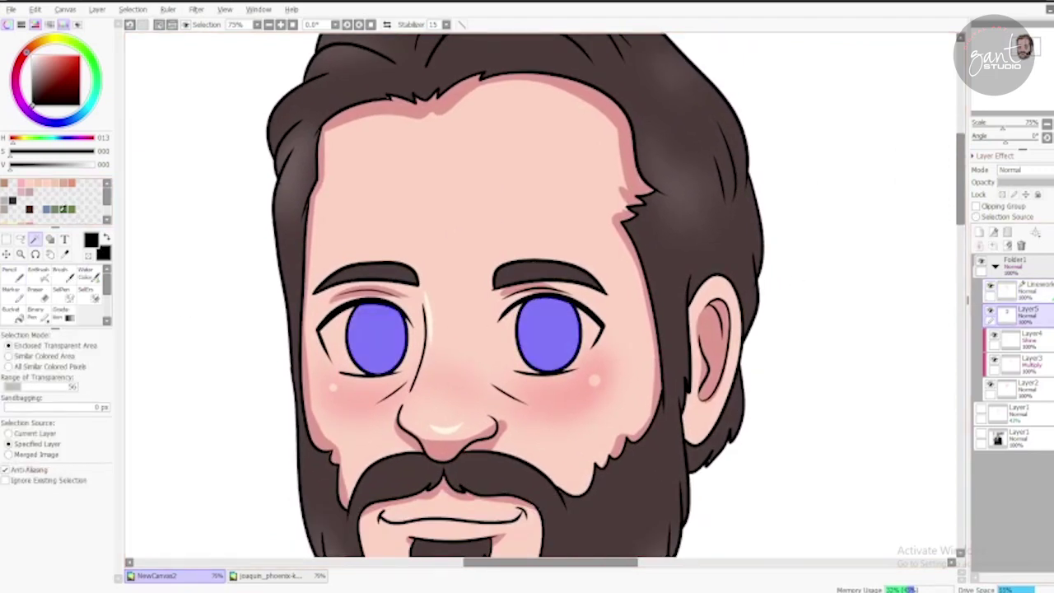
pyautogui.scroll(-5, 392, 355)
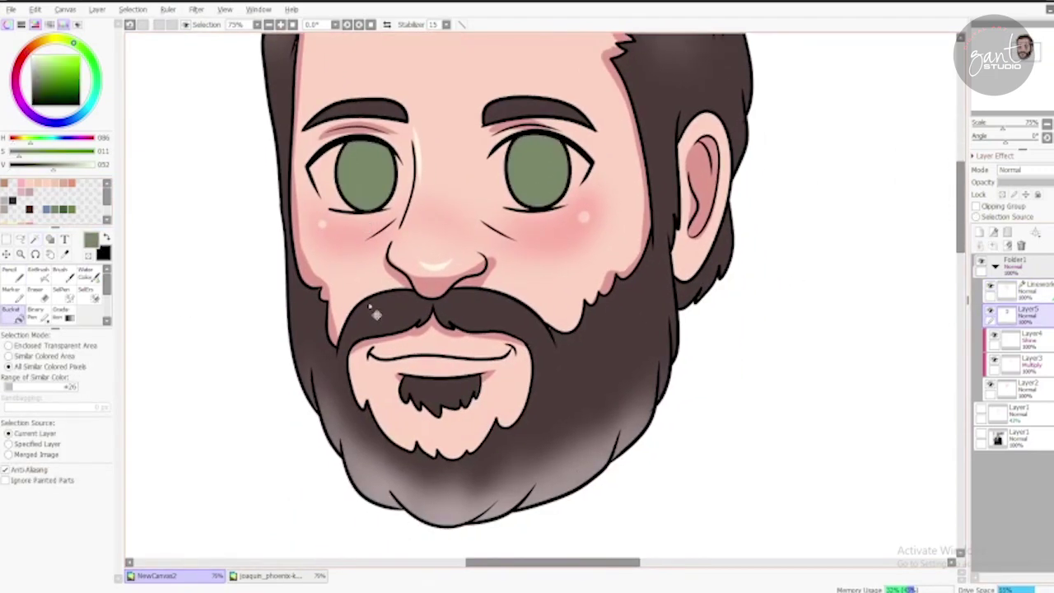
# Step: Select the face skin area, paint the whites of both eyes with a white Pencil, and clear the selection
pyautogui.click(357, 250)
pyautogui.scroll(3, 357, 250)
pyautogui.press('n')
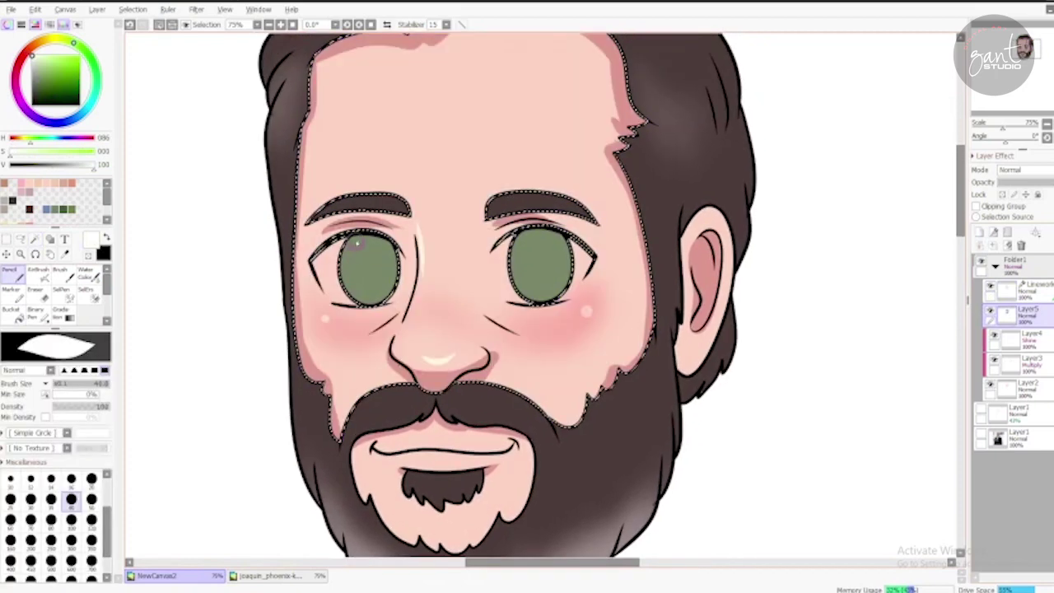
pyautogui.moveTo(363, 249)
pyautogui.mouseDown()
pyautogui.moveTo(323, 274)
pyautogui.moveTo(360, 291)
pyautogui.moveTo(342, 249)
pyautogui.moveTo(334, 288)
pyautogui.mouseUp()
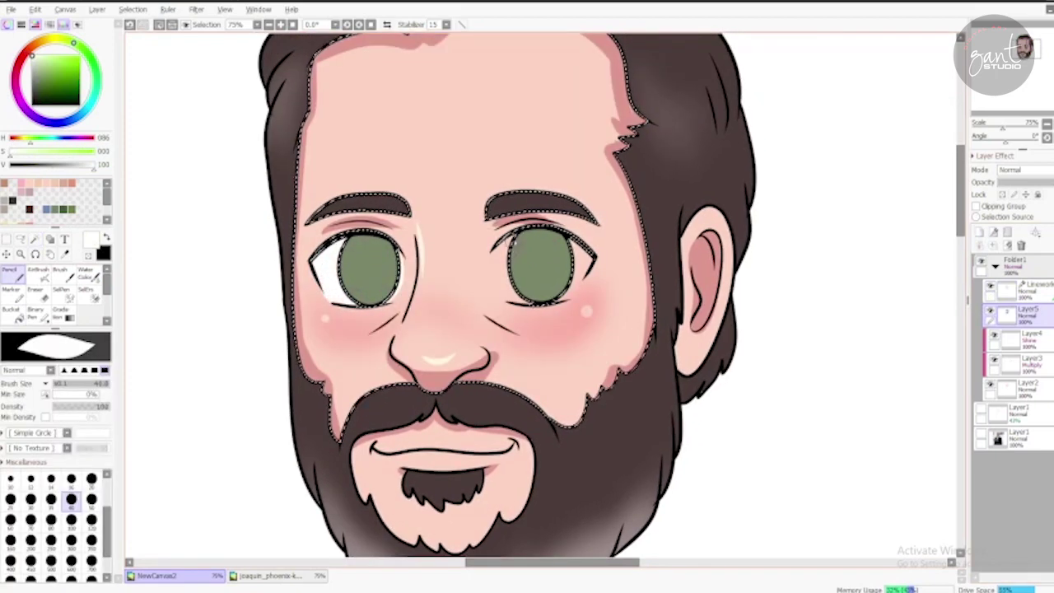
pyautogui.moveTo(503, 251)
pyautogui.mouseDown()
pyautogui.moveTo(505, 282)
pyautogui.moveTo(537, 293)
pyautogui.moveTo(510, 294)
pyautogui.moveTo(514, 247)
pyautogui.moveTo(498, 274)
pyautogui.moveTo(576, 284)
pyautogui.mouseUp()
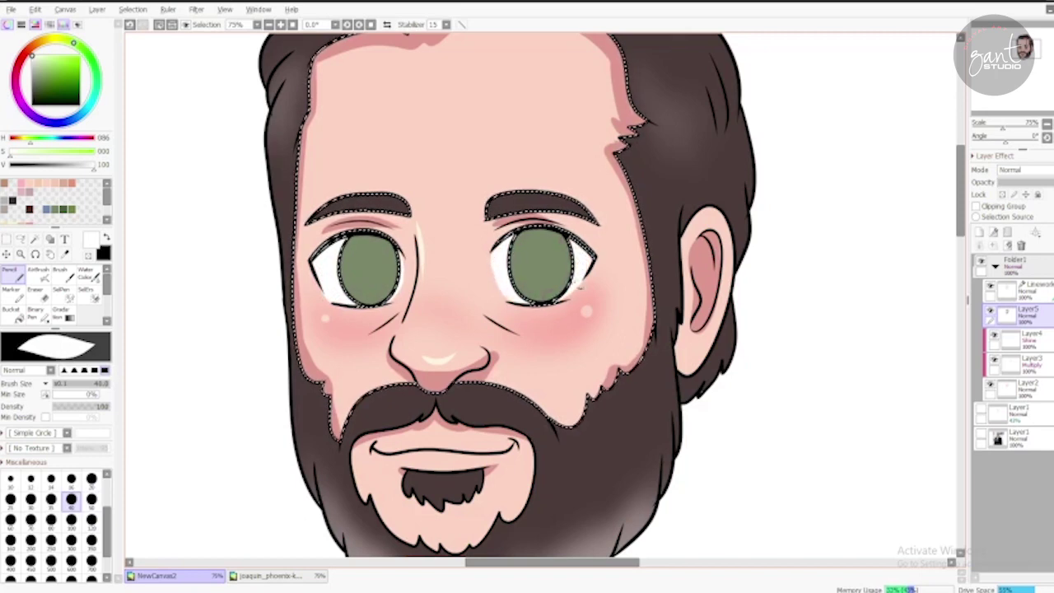
pyautogui.hotkey('ctrl', 'd')
# Step: Add a clipped Multiply layer above the hair and eye colour layer and choose a medium grey for shading
pyautogui.click(977, 232)
pyautogui.click(976, 206)
pyautogui.click(1026, 170)
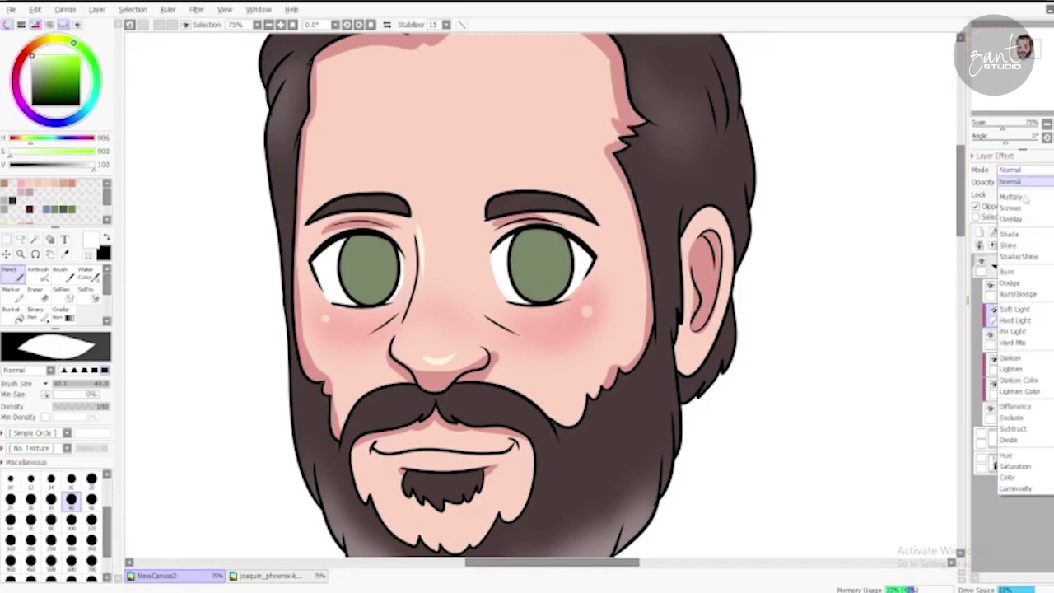
pyautogui.click(1017, 186)
pyautogui.click(12, 201)
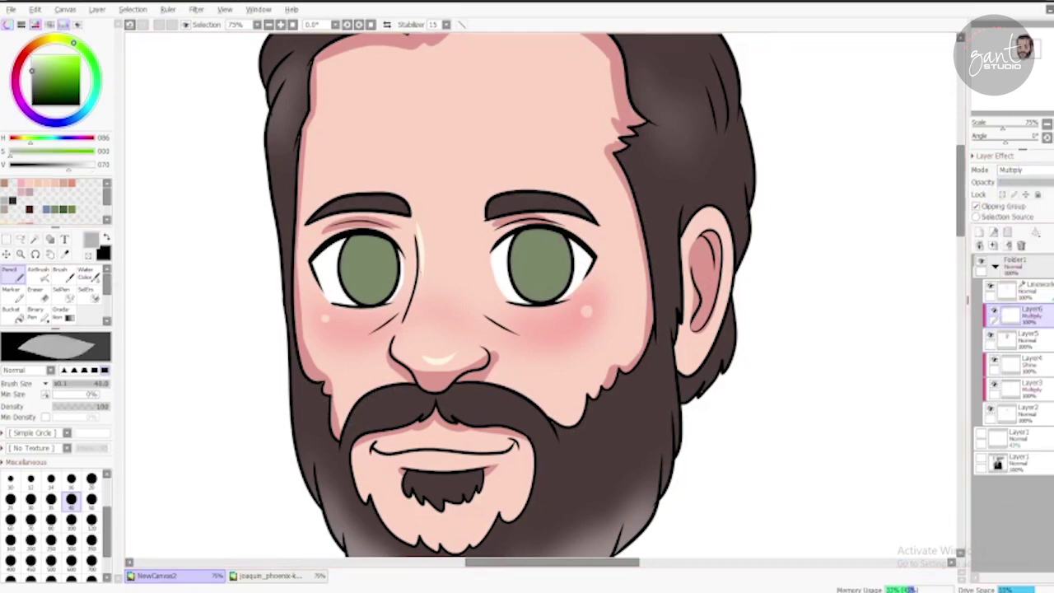
# Step: Shade the upper part of both eyes, whites and irises, with the medium grey Pencil at size 70 on the Multiply layer
pyautogui.scroll(-3, 545, 324)
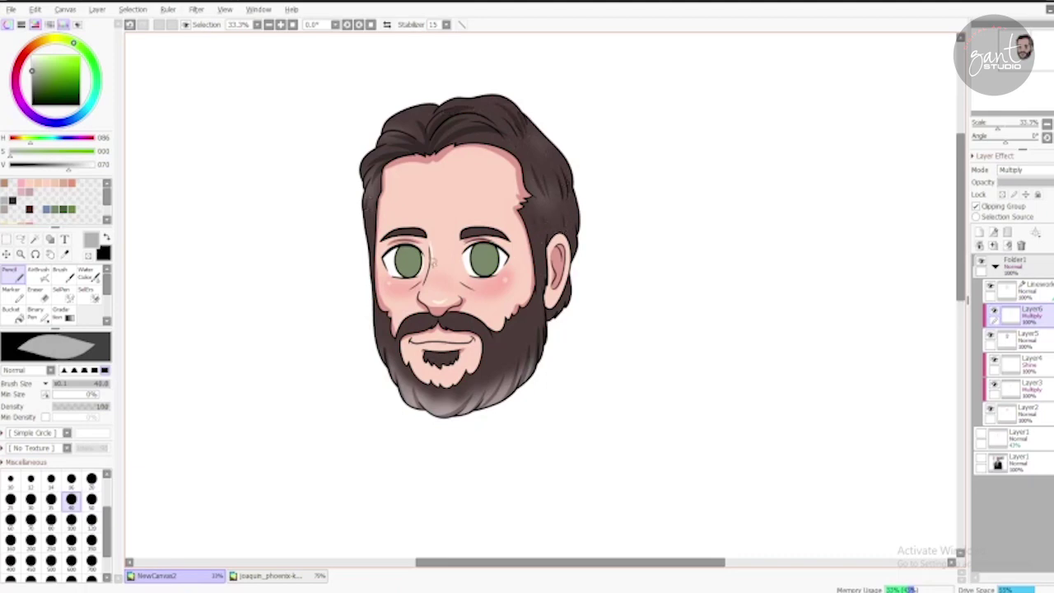
pyautogui.press(']')
pyautogui.press(']')
pyautogui.press(']')
pyautogui.press(']')
pyautogui.press(']')
pyautogui.press(']')
pyautogui.press(']')
pyautogui.press(']')
pyautogui.press('[')
pyautogui.press('[')
pyautogui.press('[')
pyautogui.press('[')
pyautogui.press('[')
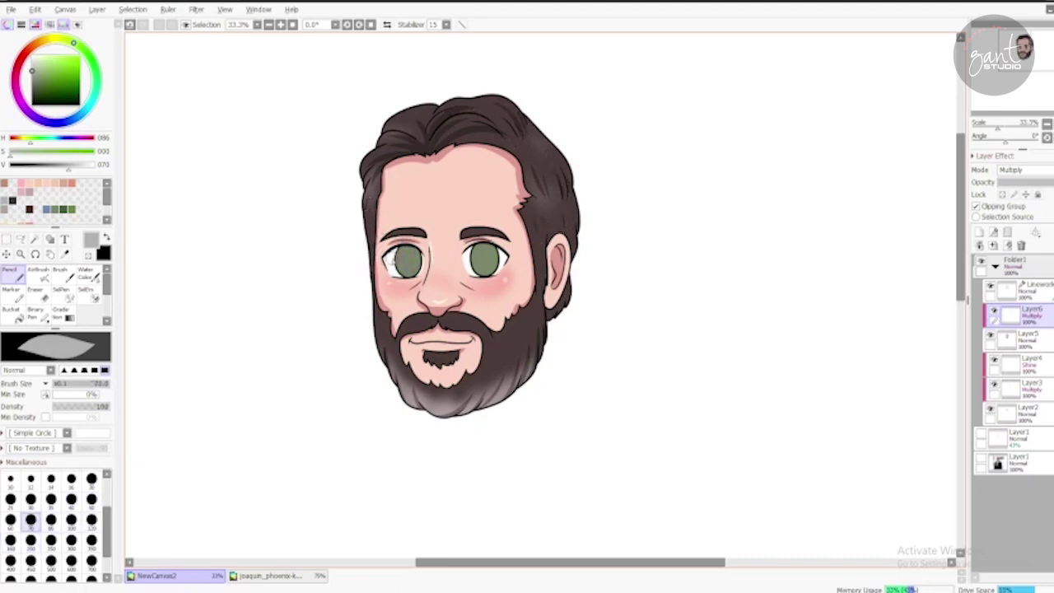
pyautogui.moveTo(455, 258); pyautogui.dragTo(517, 256)
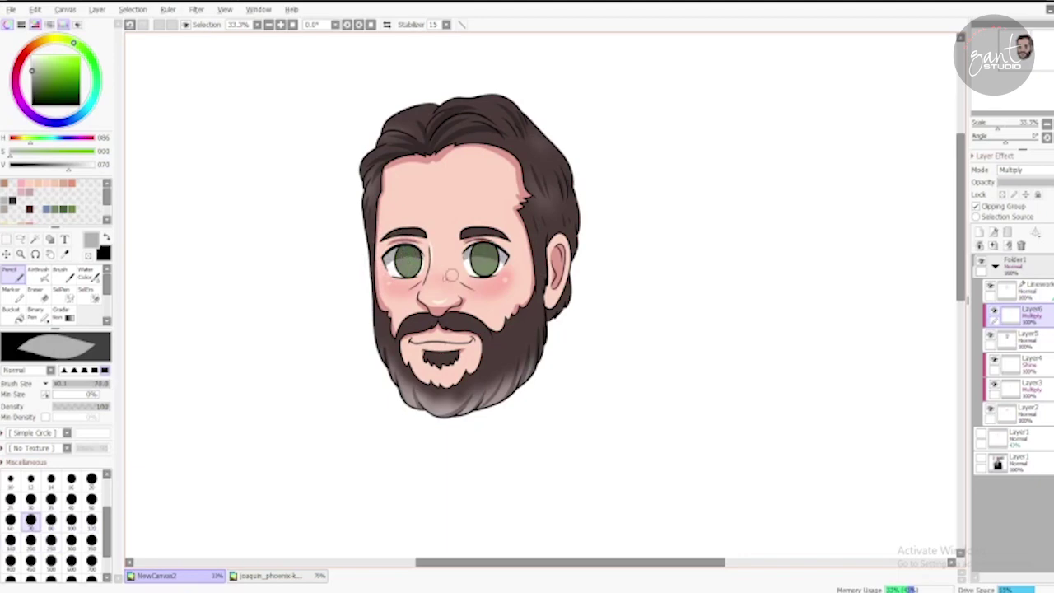
# Step: Select both irises with the Magic Wand, paint dark grey pupils and upper iris shading inside them, and clear the selection
pyautogui.click(12, 200)
pyautogui.scroll(1, 359, 234)
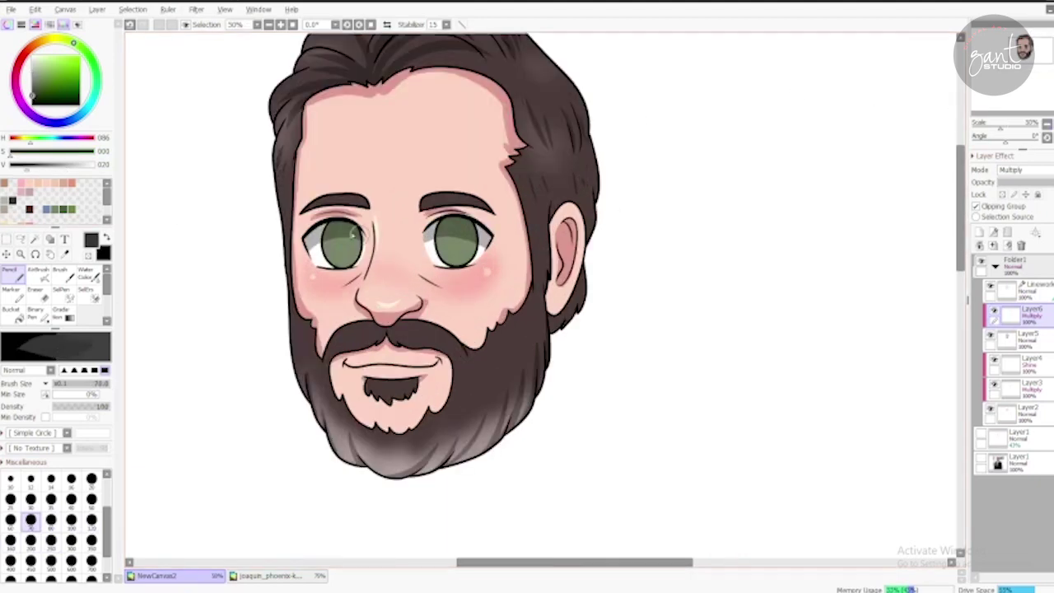
pyautogui.press('w')
pyautogui.click(339, 245)
pyautogui.click(455, 241)
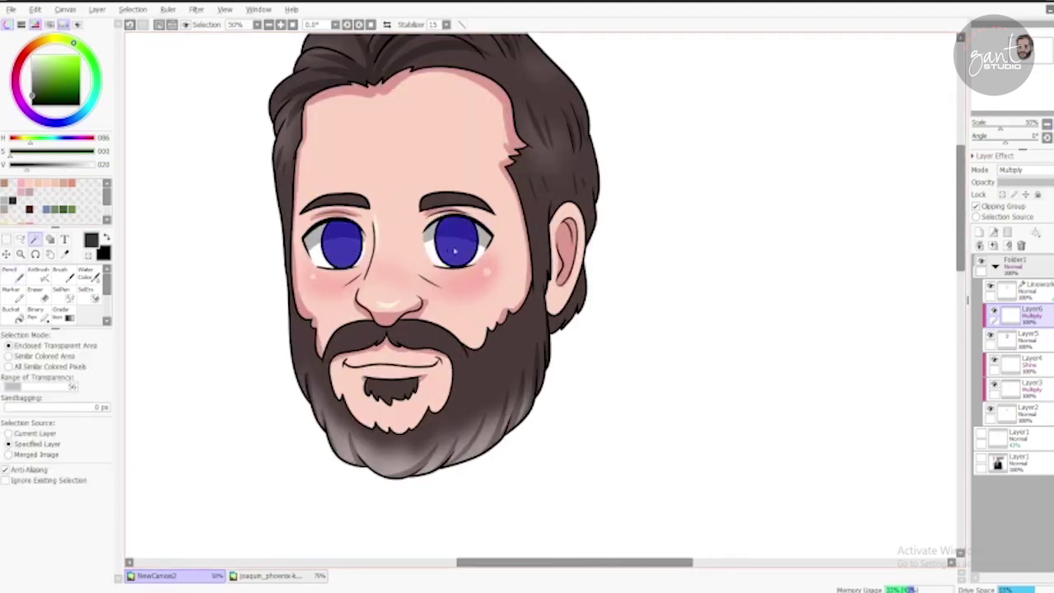
pyautogui.press('n')
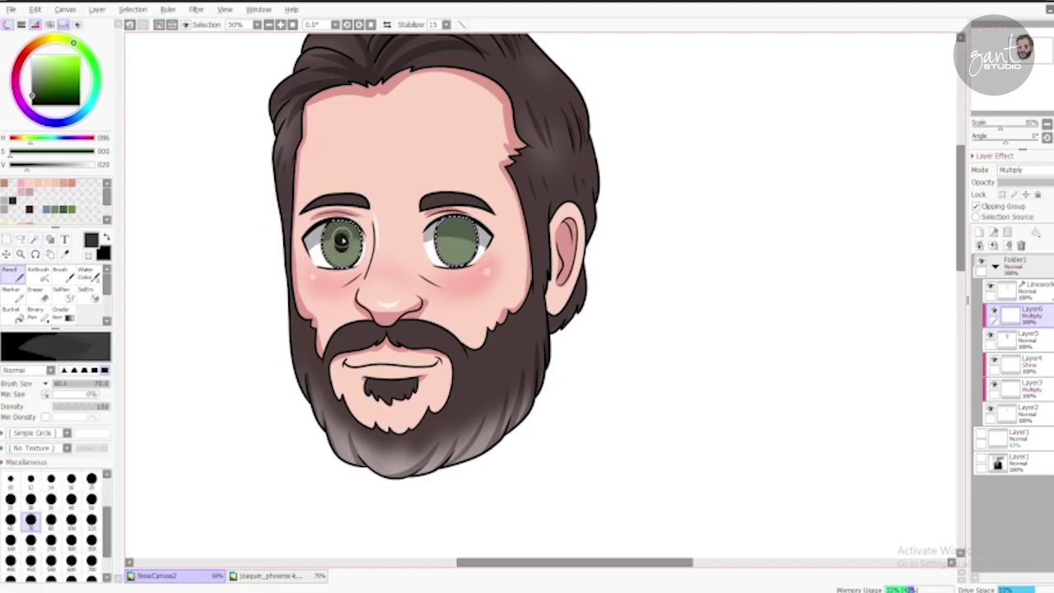
pyautogui.moveTo(340, 240)
pyautogui.mouseDown()
pyautogui.moveTo(318, 248)
pyautogui.moveTo(346, 234)
pyautogui.moveTo(323, 247)
pyautogui.moveTo(329, 229)
pyautogui.moveTo(337, 237)
pyautogui.mouseUp()
pyautogui.moveTo(449, 235)
pyautogui.mouseDown()
pyautogui.moveTo(465, 251)
pyautogui.moveTo(449, 235)
pyautogui.mouseUp()
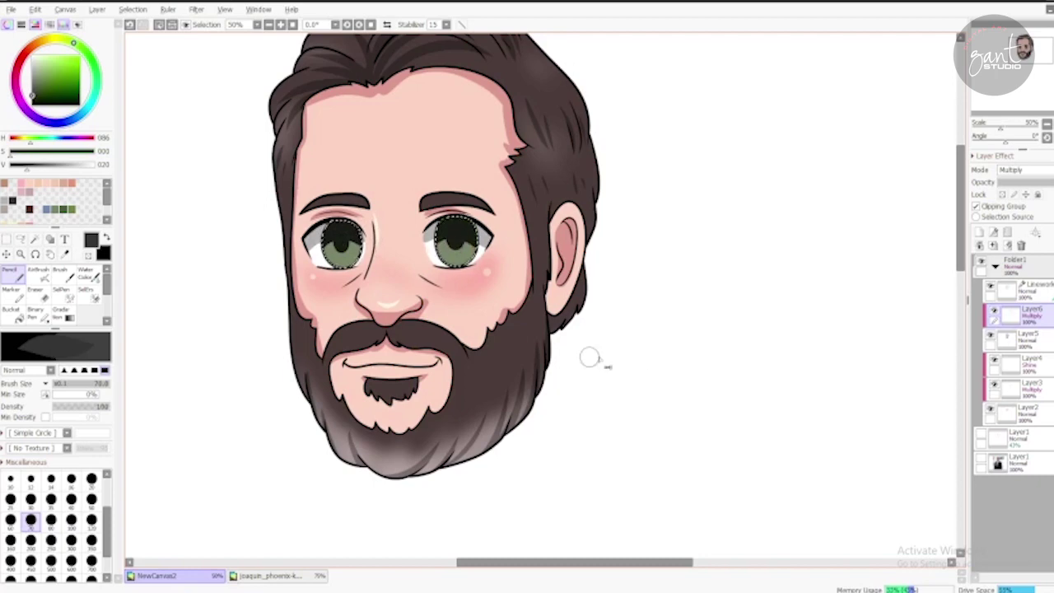
pyautogui.hotkey('ctrl', 'd')
# Step: Add a clipped Shine layer above the eye shading layer and paint light highlights in the lower part of both irises
pyautogui.click(980, 234)
pyautogui.click(1024, 171)
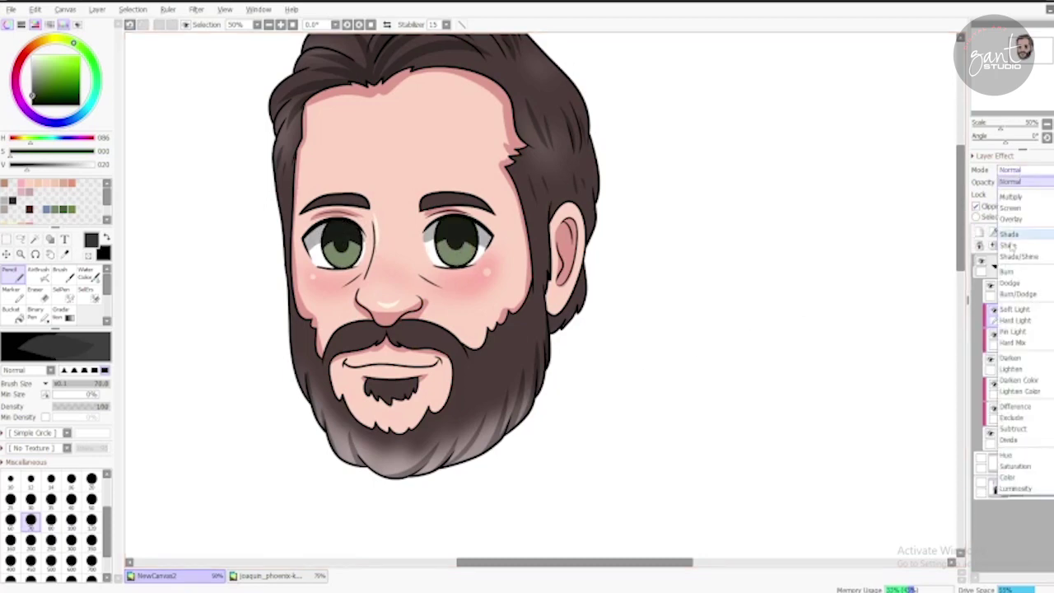
pyautogui.click(1022, 241)
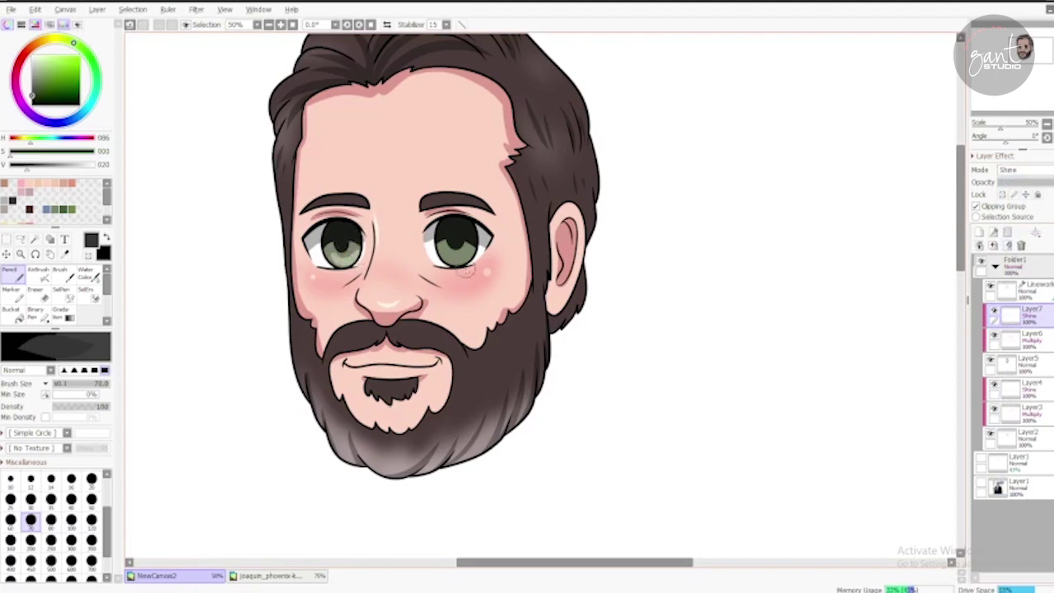
# Step: Paint short, thin highlight strokes along the hair strands and the side of the beard on the Shine layer
pyautogui.scroll(3, 494, 247)
pyautogui.moveTo(522, 217)
pyautogui.mouseDown()
pyautogui.moveTo(513, 190)
pyautogui.moveTo(538, 206)
pyautogui.moveTo(551, 244)
pyautogui.moveTo(511, 168)
pyautogui.moveTo(434, 143)
pyautogui.moveTo(470, 145)
pyautogui.mouseUp()
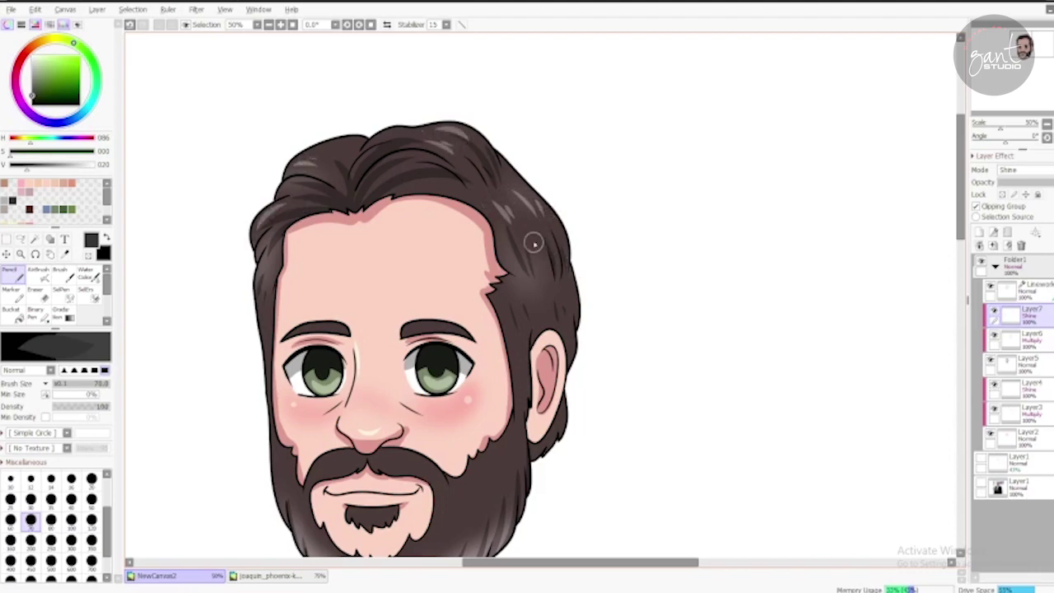
pyautogui.scroll(-3, 534, 243)
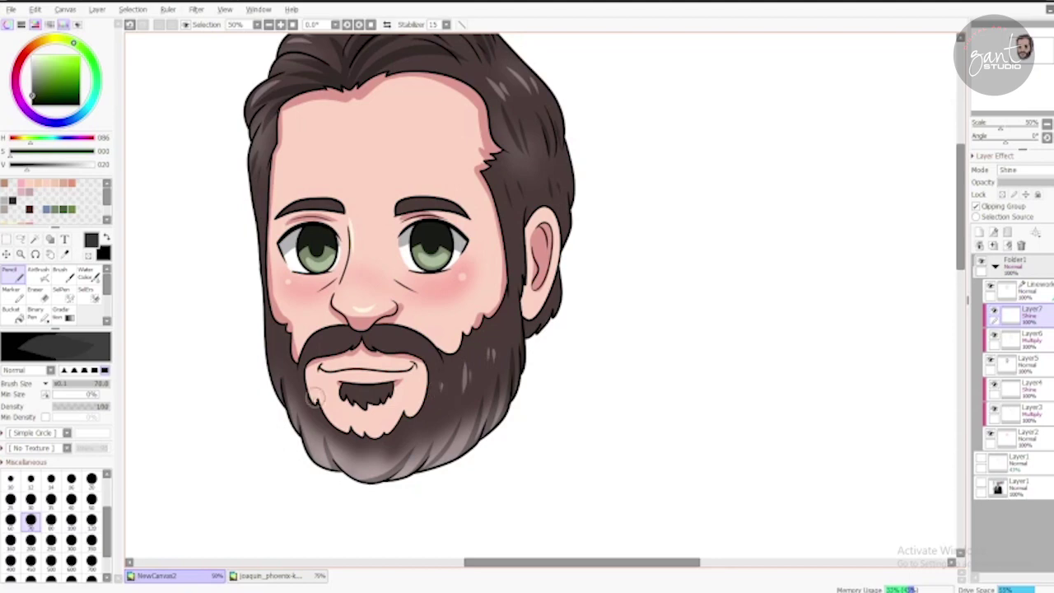
# Step: Sample white from the eye and paint a round catchlight on the iris beside the pupil
pyautogui.rightClick(307, 254)
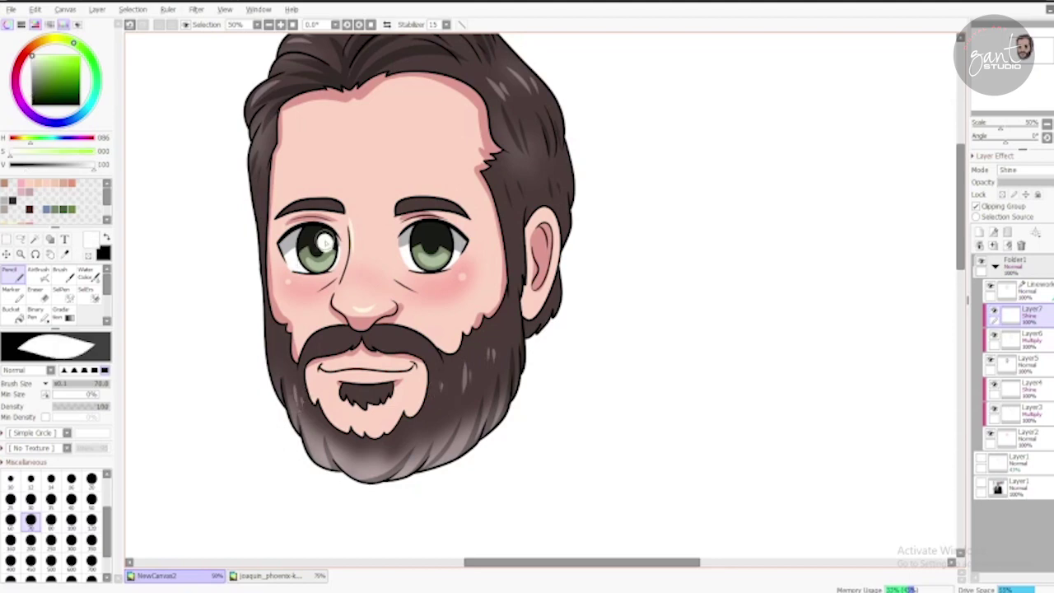